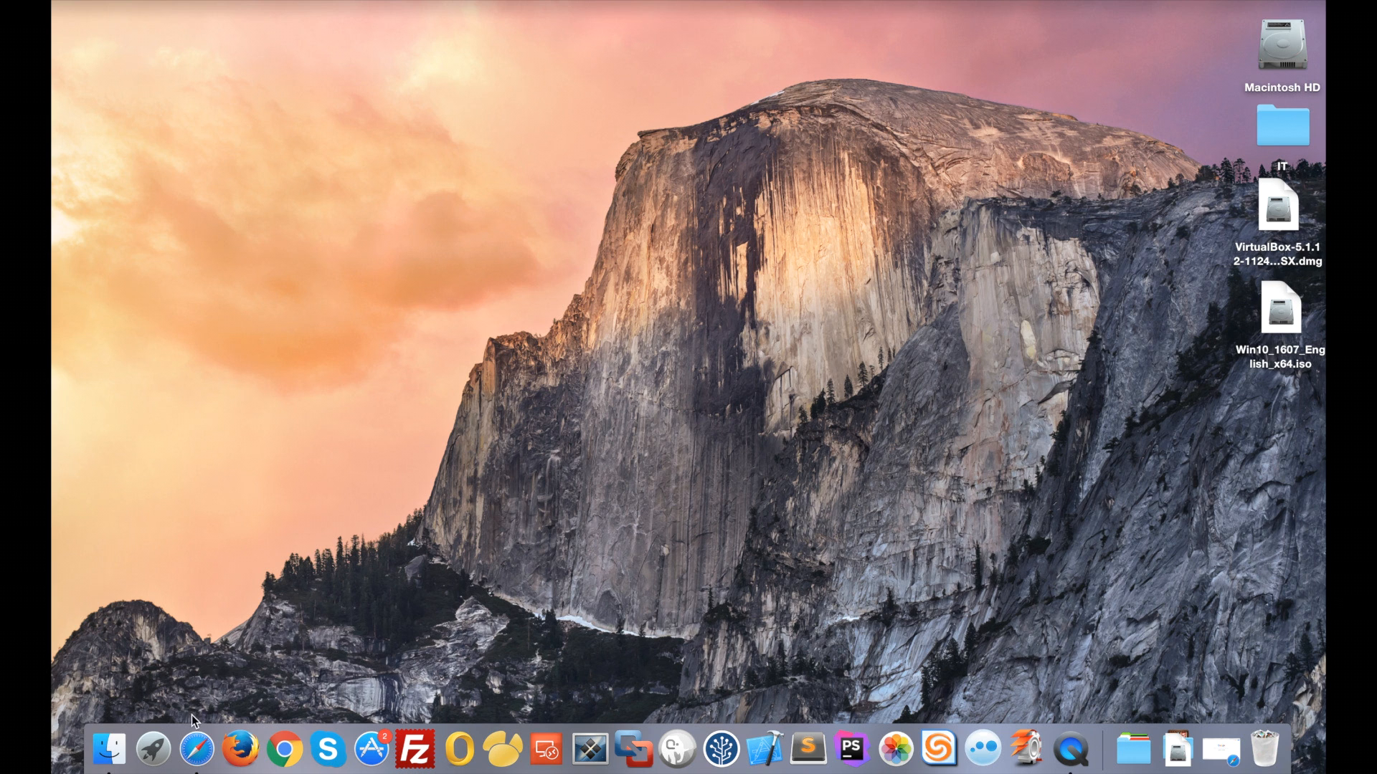
# Switch to Safari, search Google for "windows 10 iso microsoft" and open the Windows 10 ISO page on Microsoft's site
pyautogui.click(196, 751)
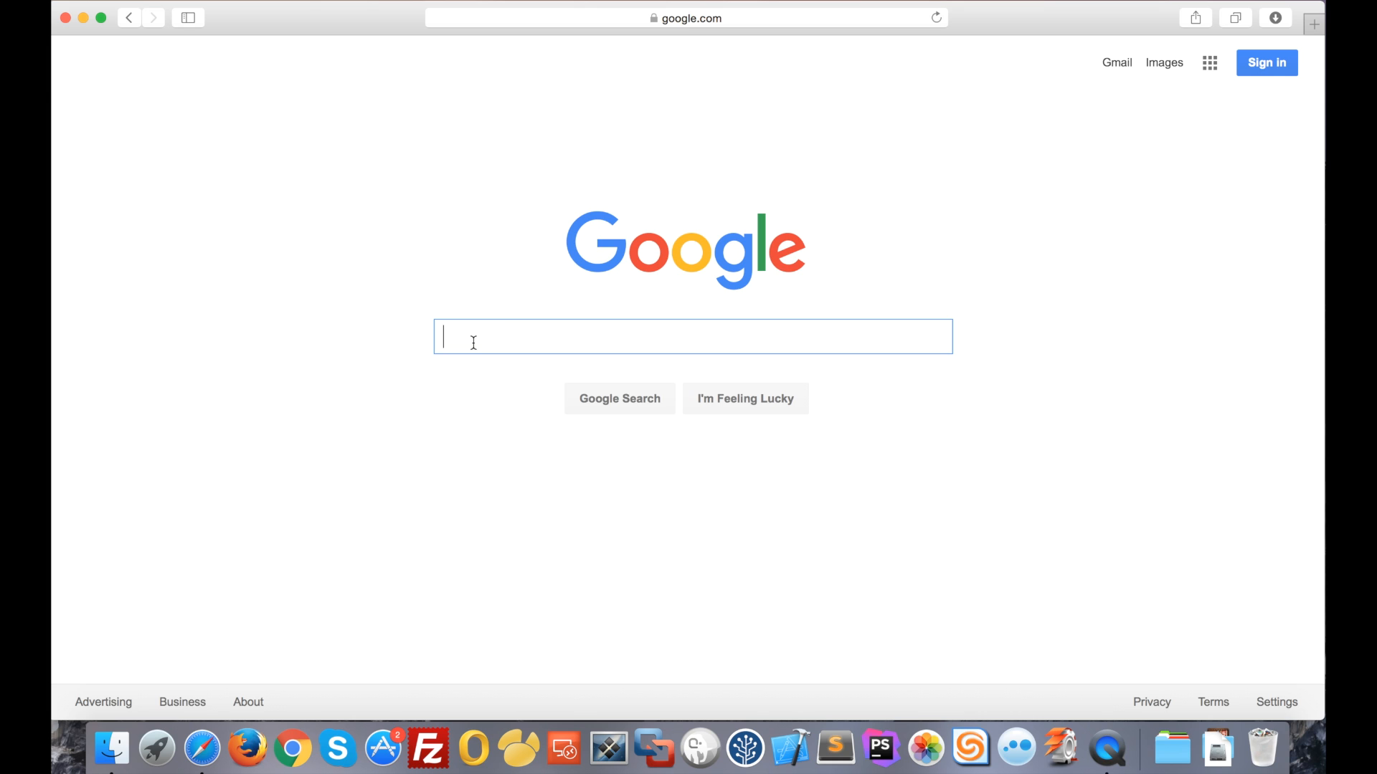
pyautogui.write('windows')
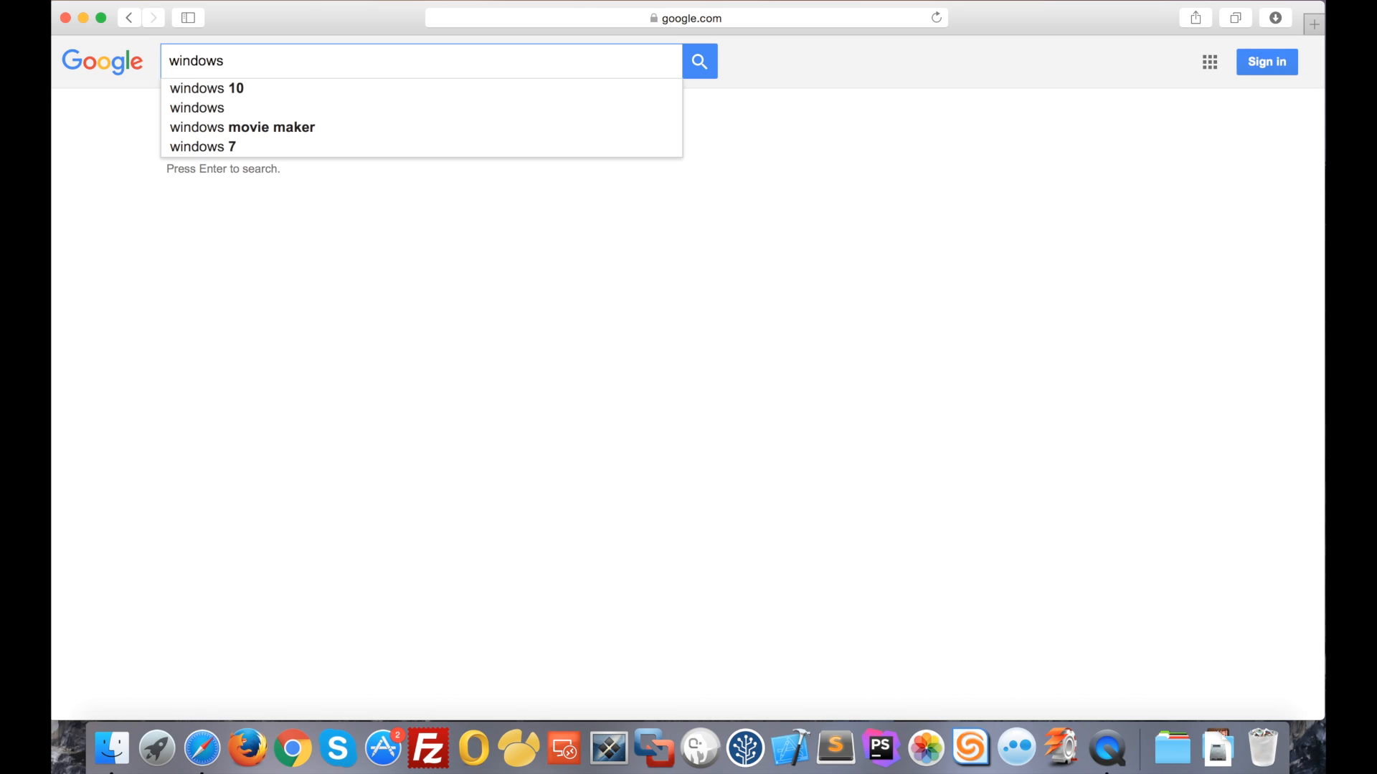
pyautogui.write(' 10')
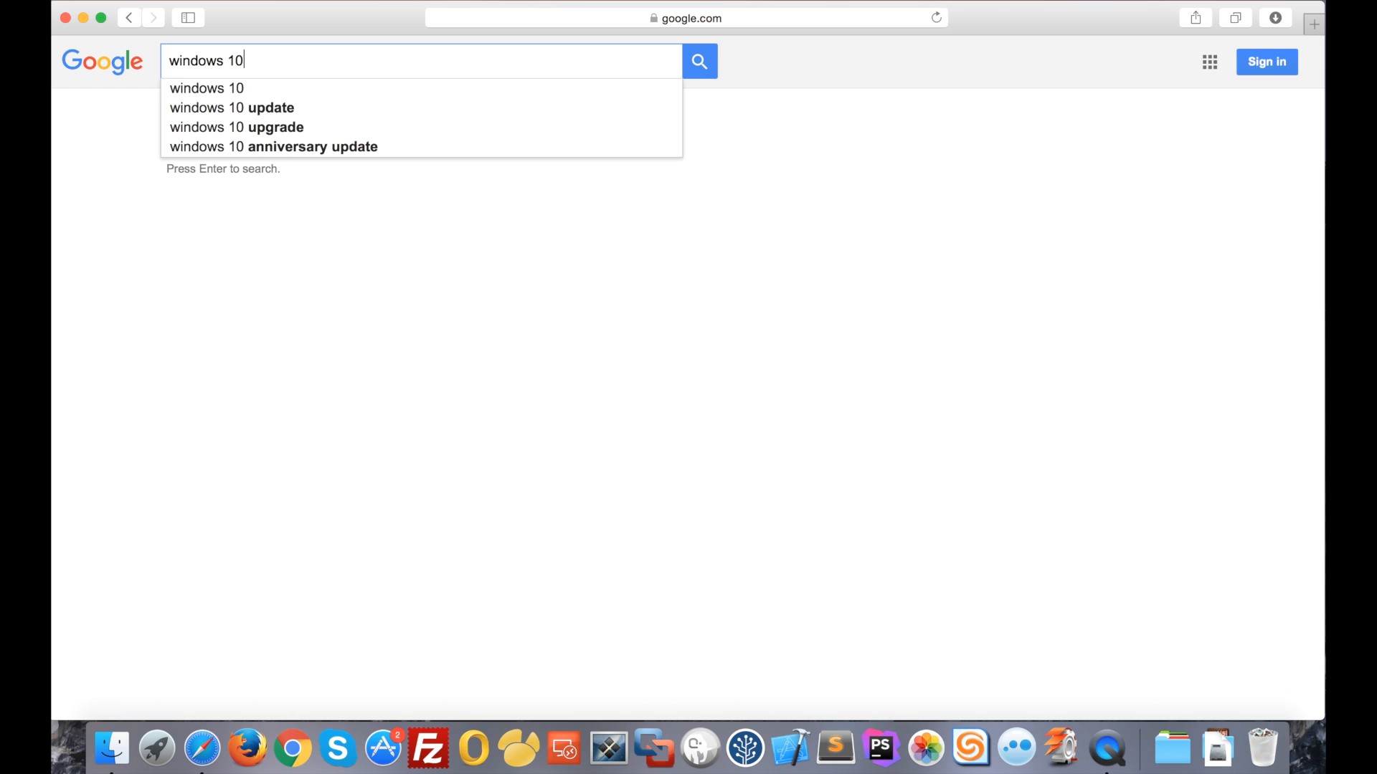
pyautogui.write(' iso')
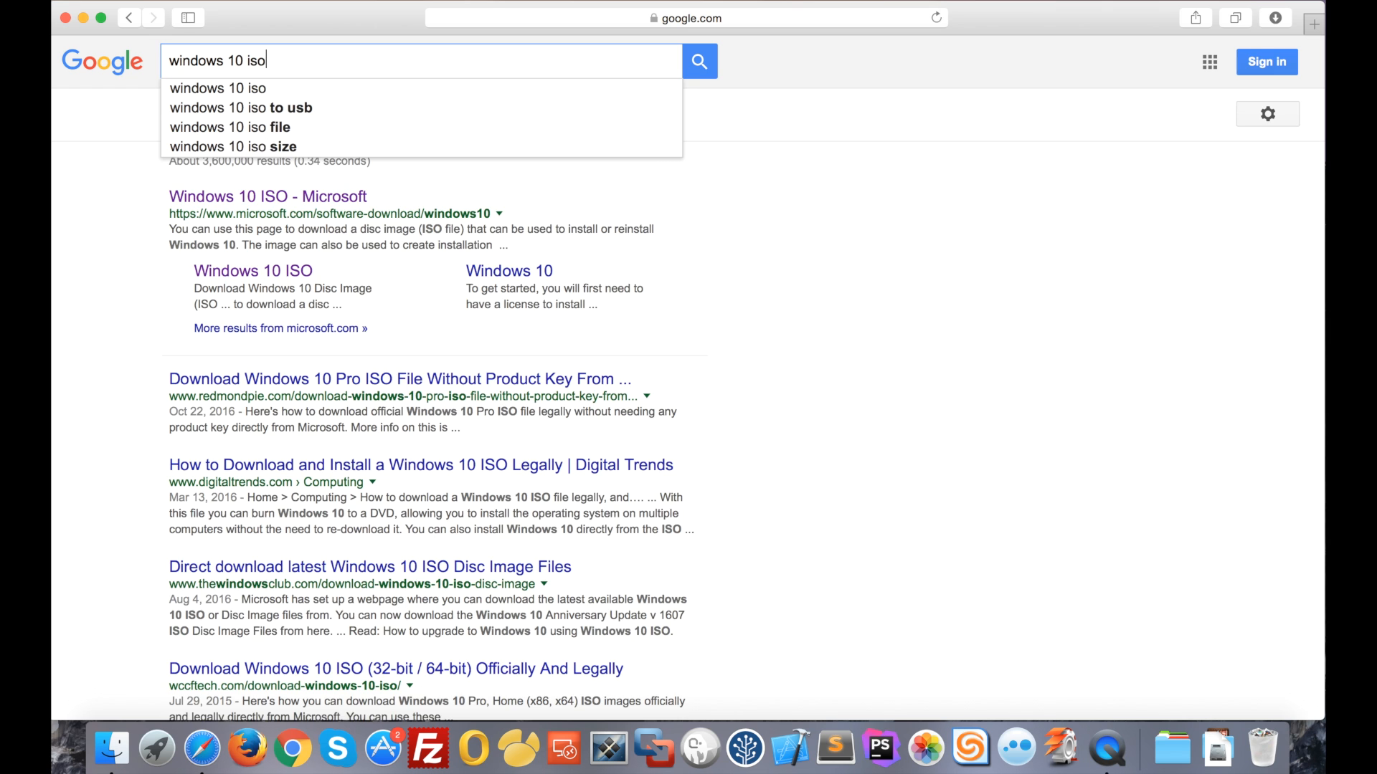
pyautogui.write(' micr')
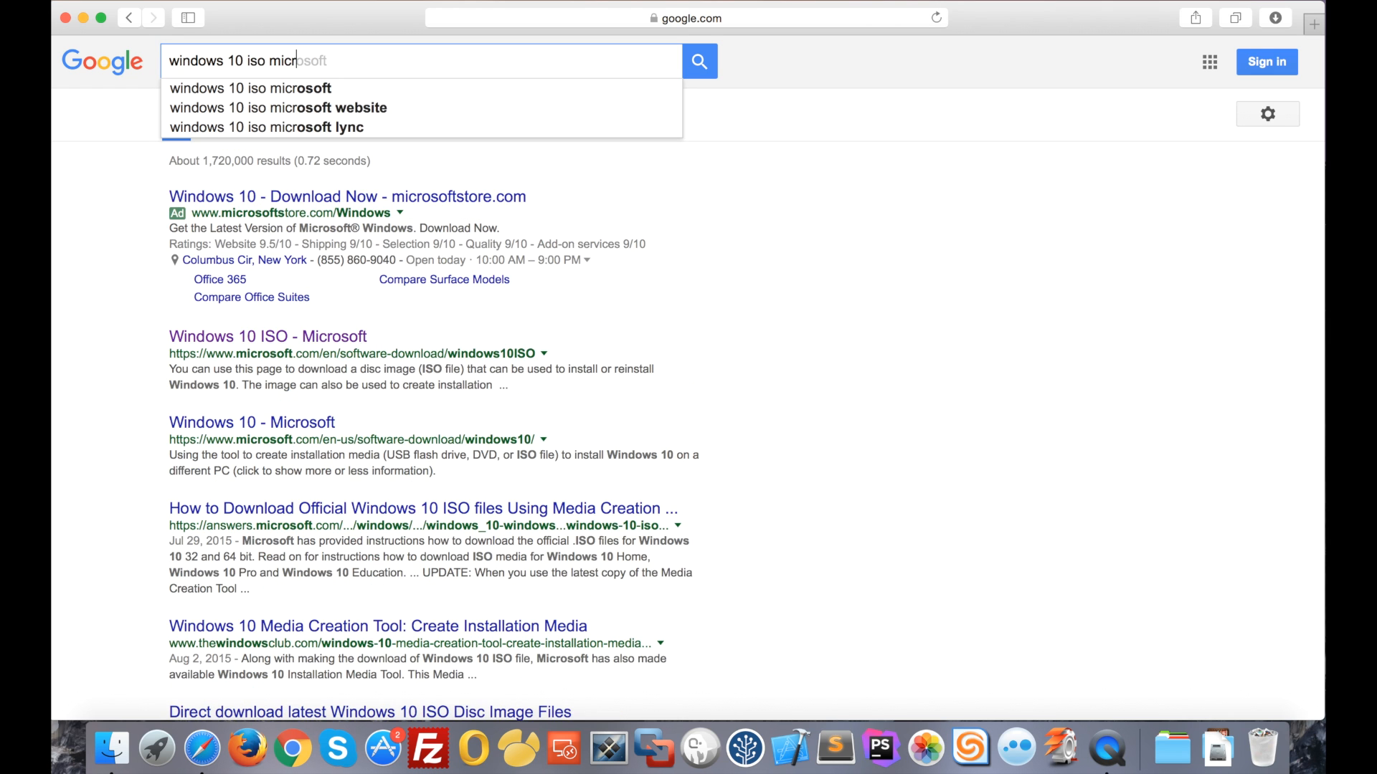
pyautogui.write('osoft')
pyautogui.press('Return')
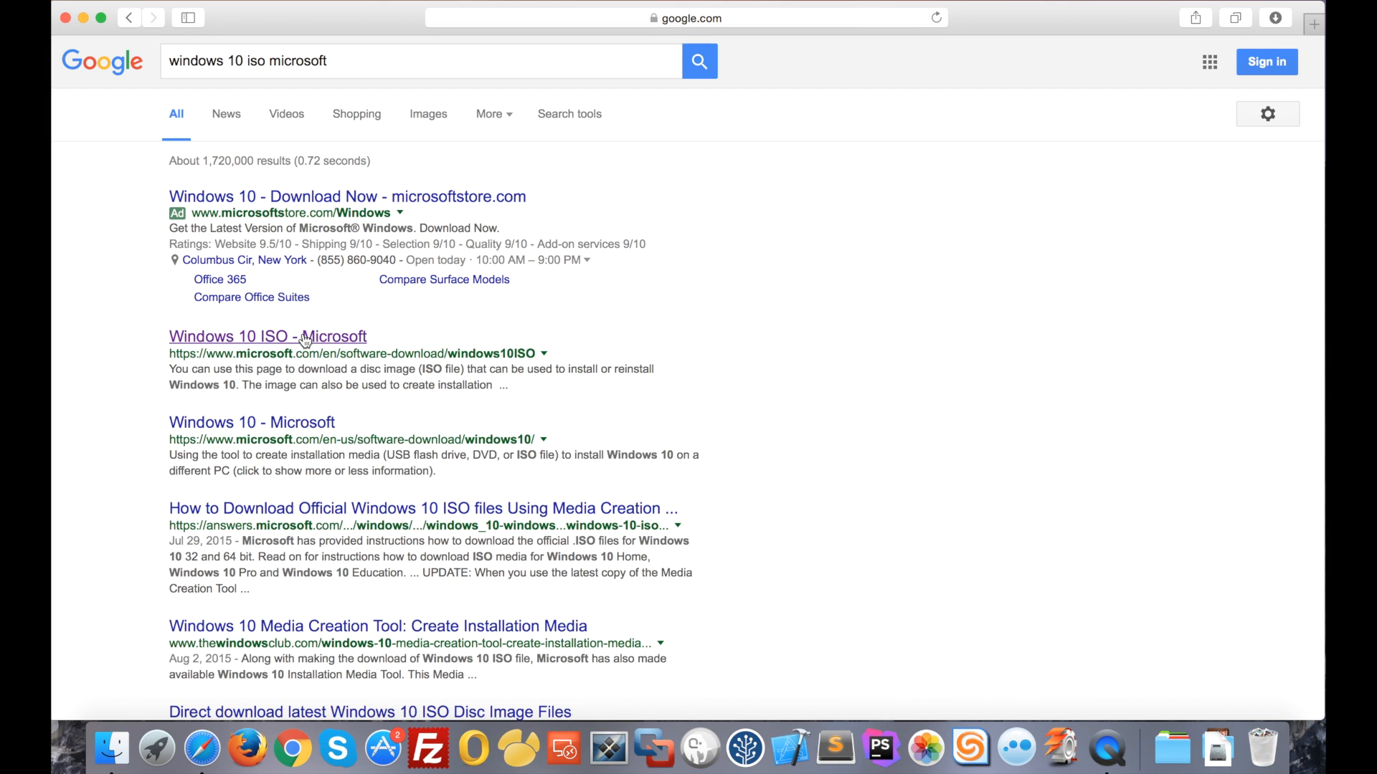
pyautogui.click(260, 339)
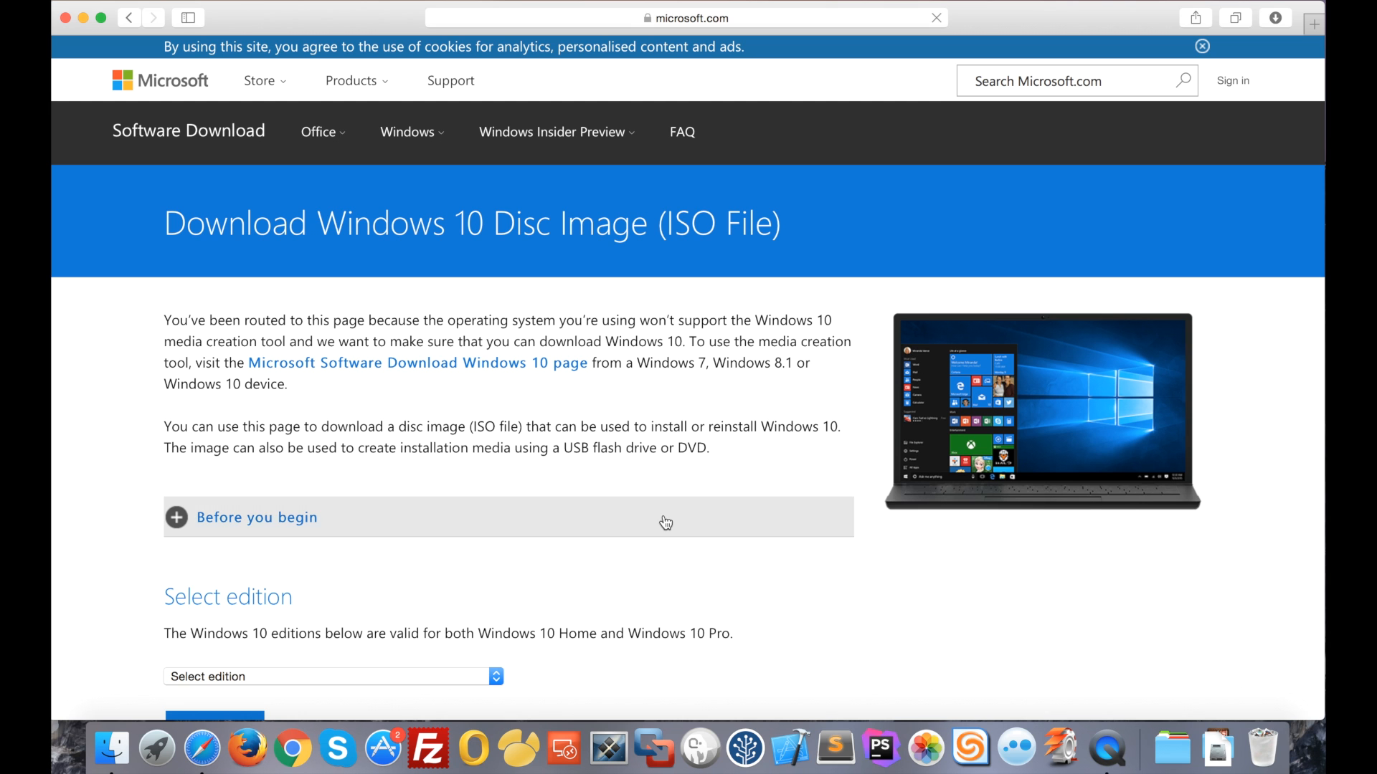
# Select the Windows 10 edition for the disc image download and confirm it
pyautogui.scroll(-5, 666, 523)
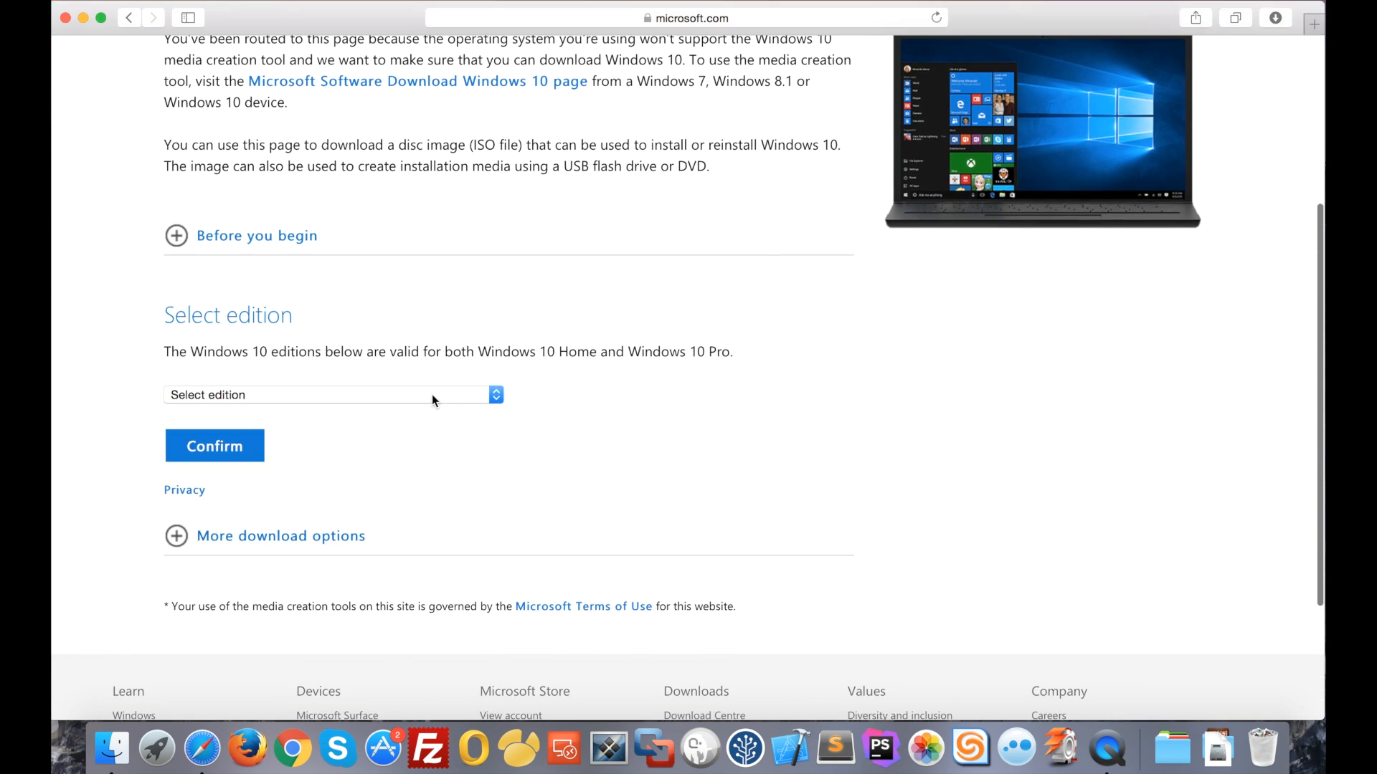
pyautogui.click(432, 395)
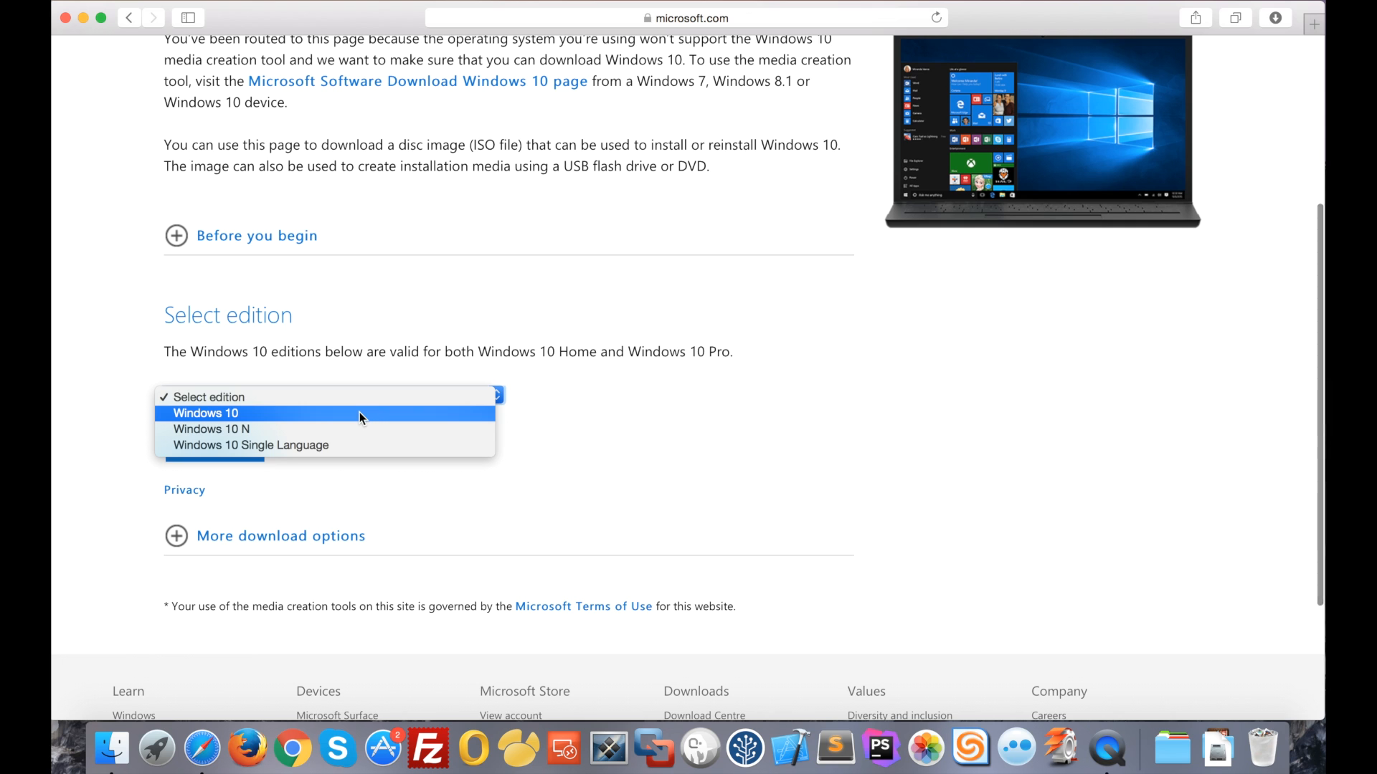
pyautogui.click(360, 411)
pyautogui.click(240, 445)
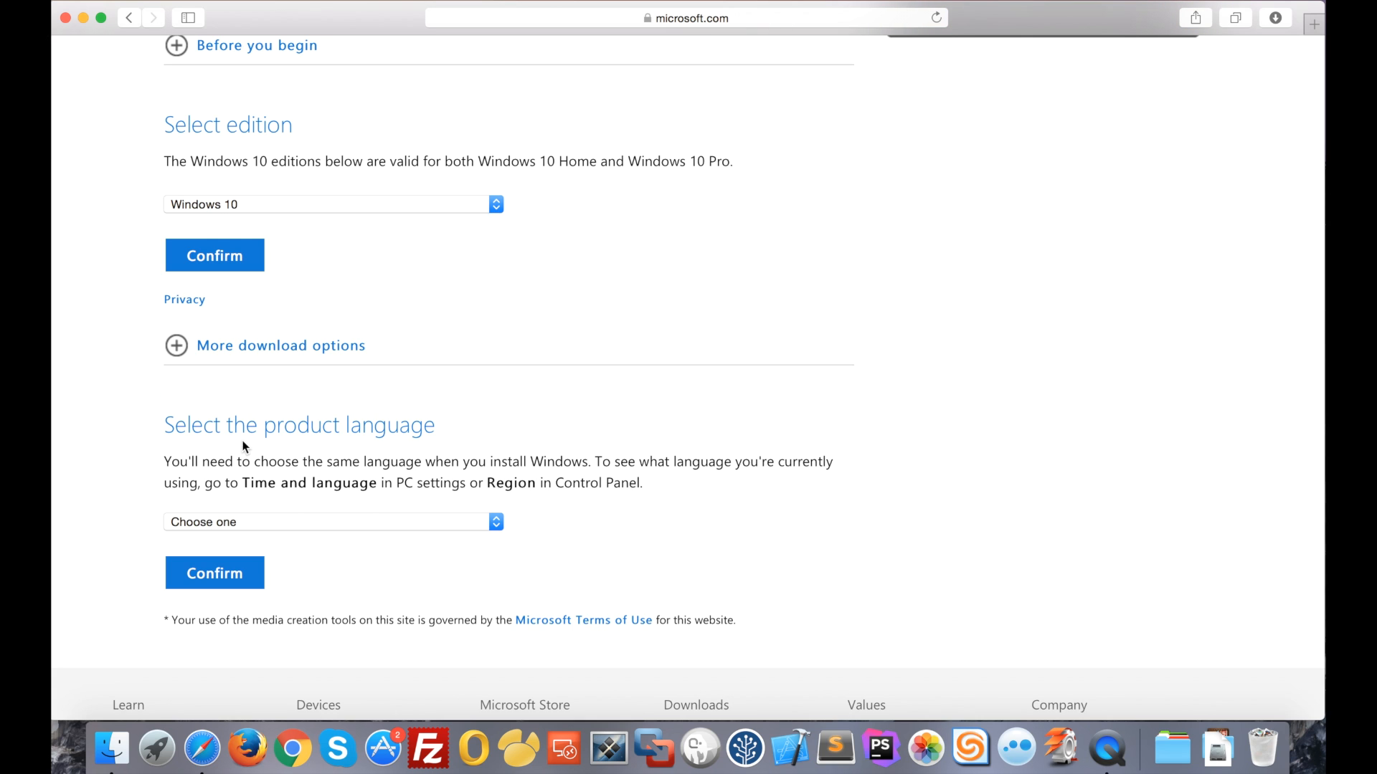
# Choose English as the product language and confirm it to bring up the download links
pyautogui.scroll(-2, 380, 345)
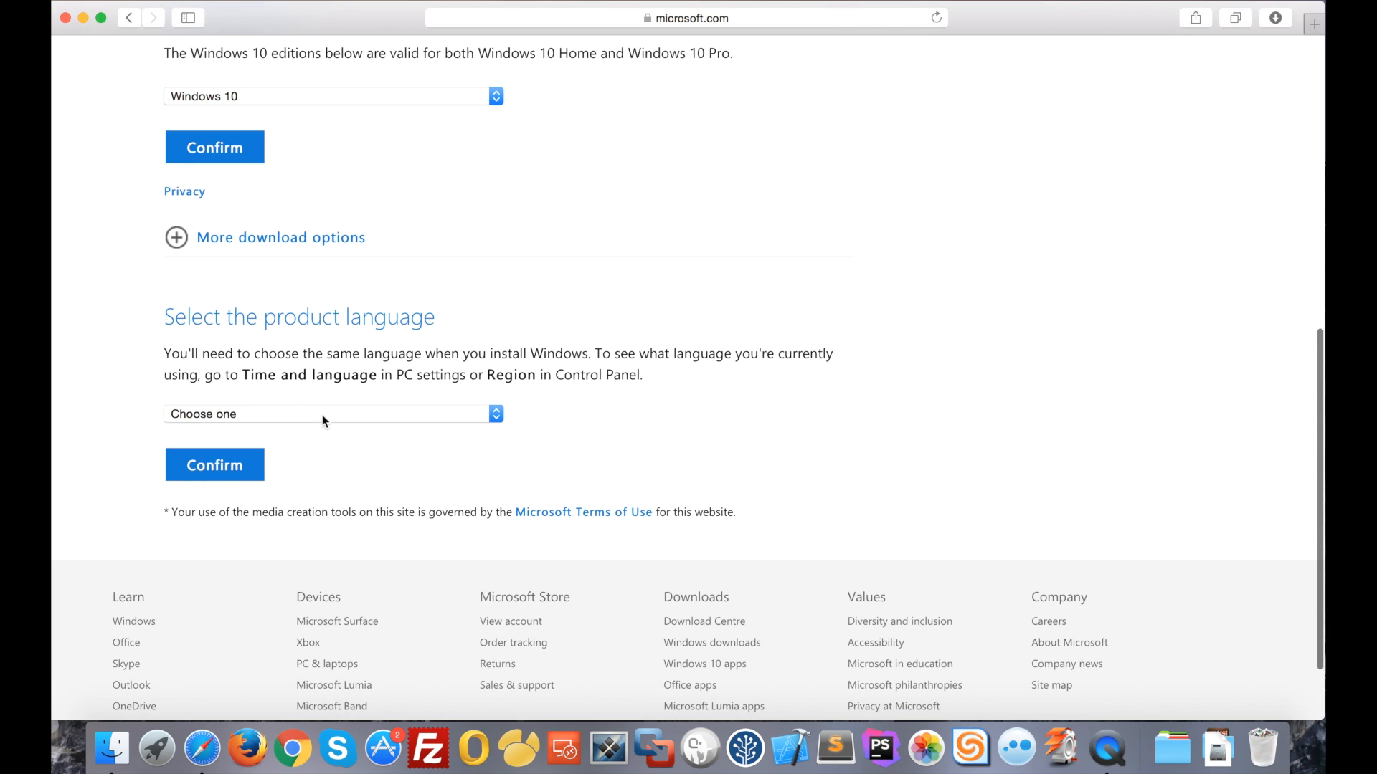
pyautogui.click(322, 415)
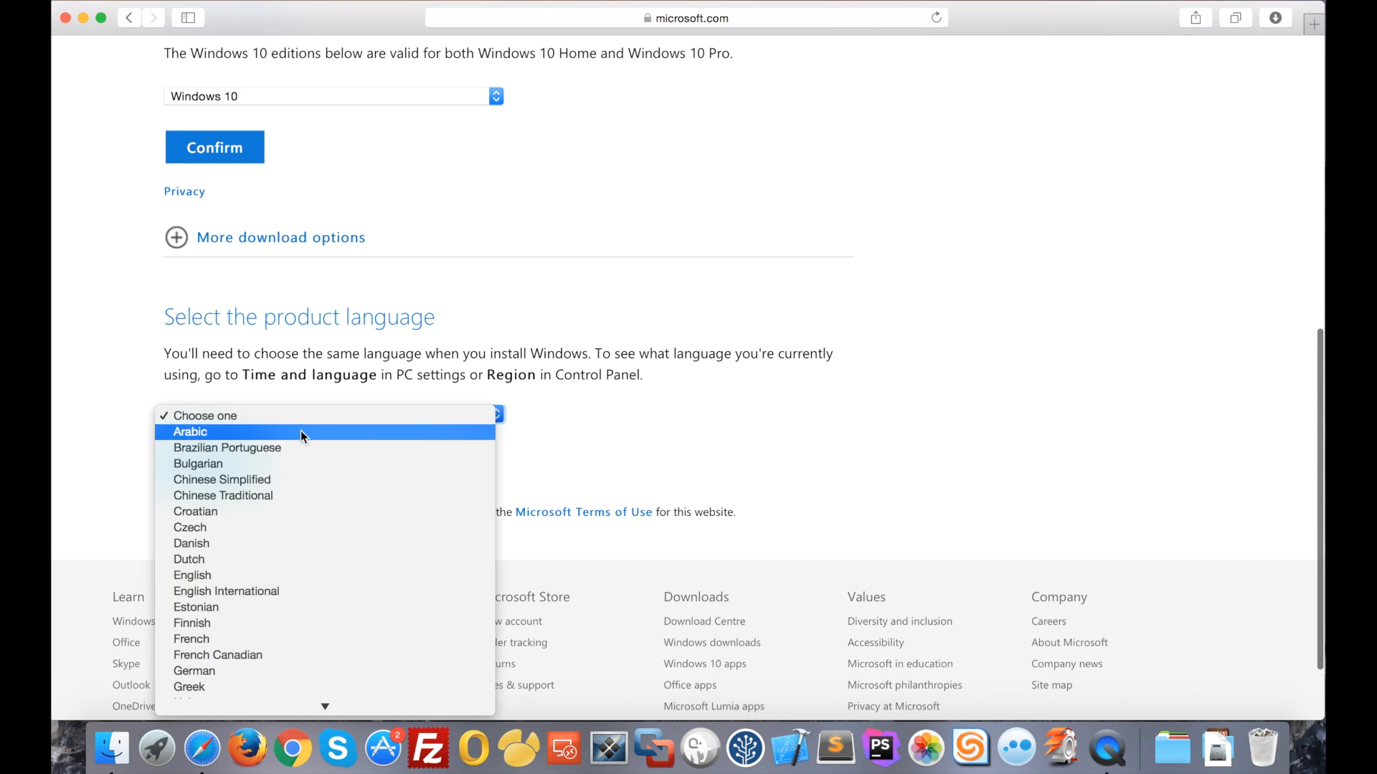
pyautogui.click(213, 578)
pyautogui.click(235, 468)
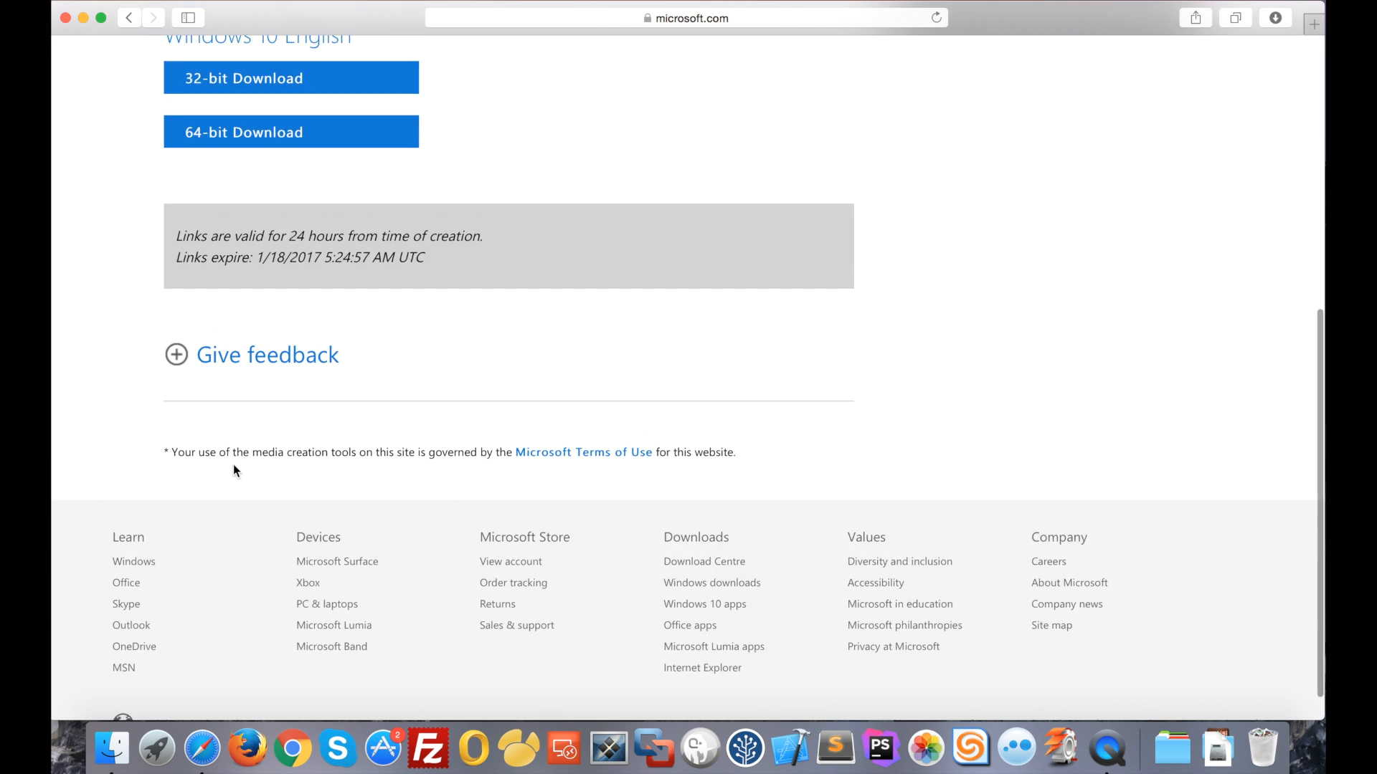
pyautogui.scroll(2, 234, 471)
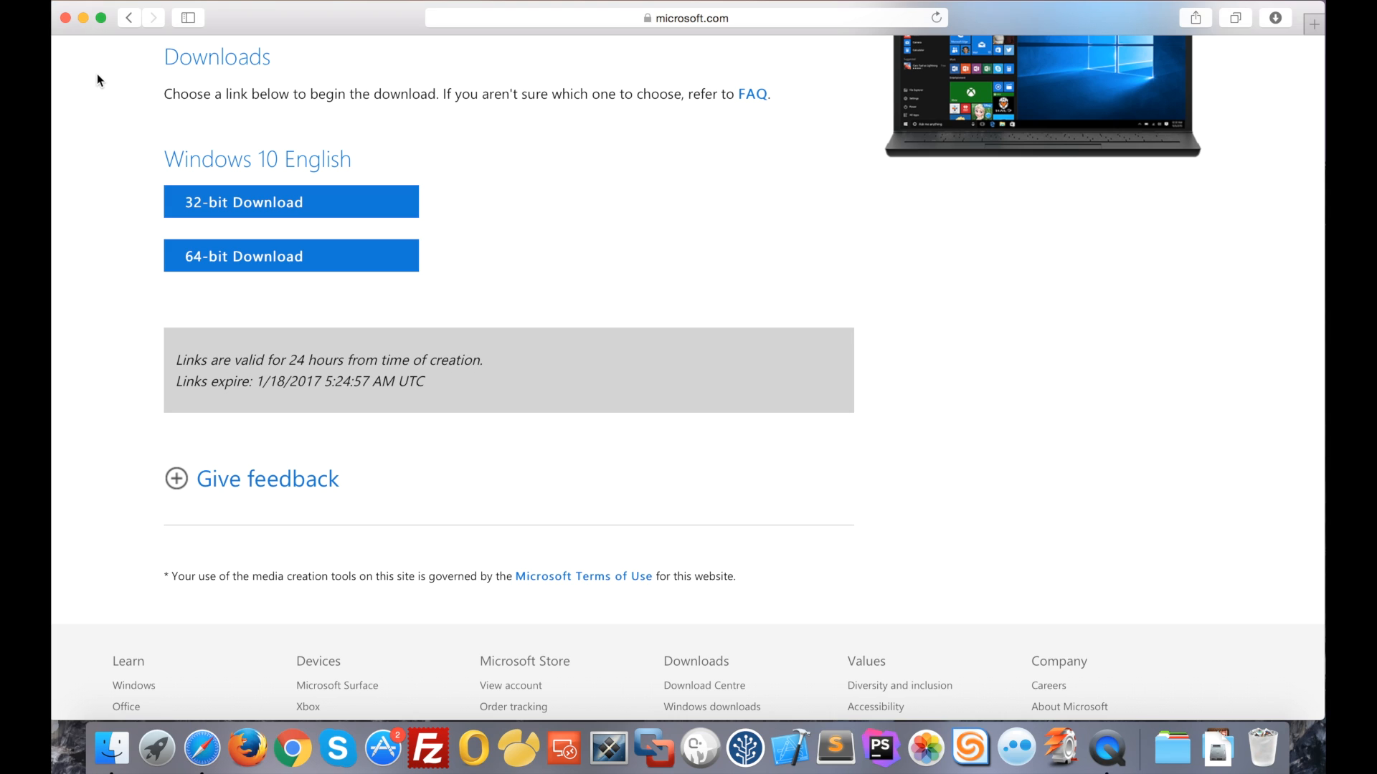
# Minimize the browser window and locate the downloaded Win10_1607_English_x64.iso file on the desktop
pyautogui.click(83, 18)
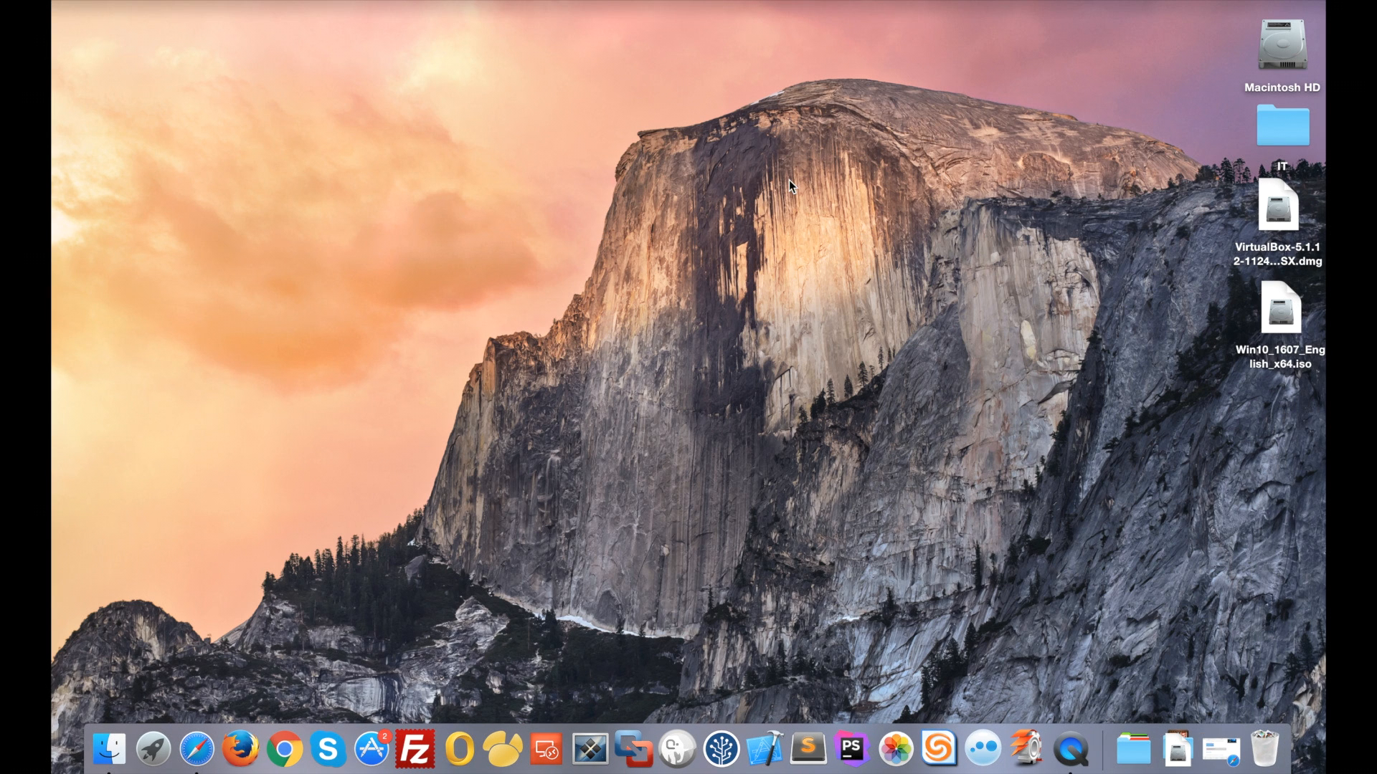
pyautogui.click(1274, 347)
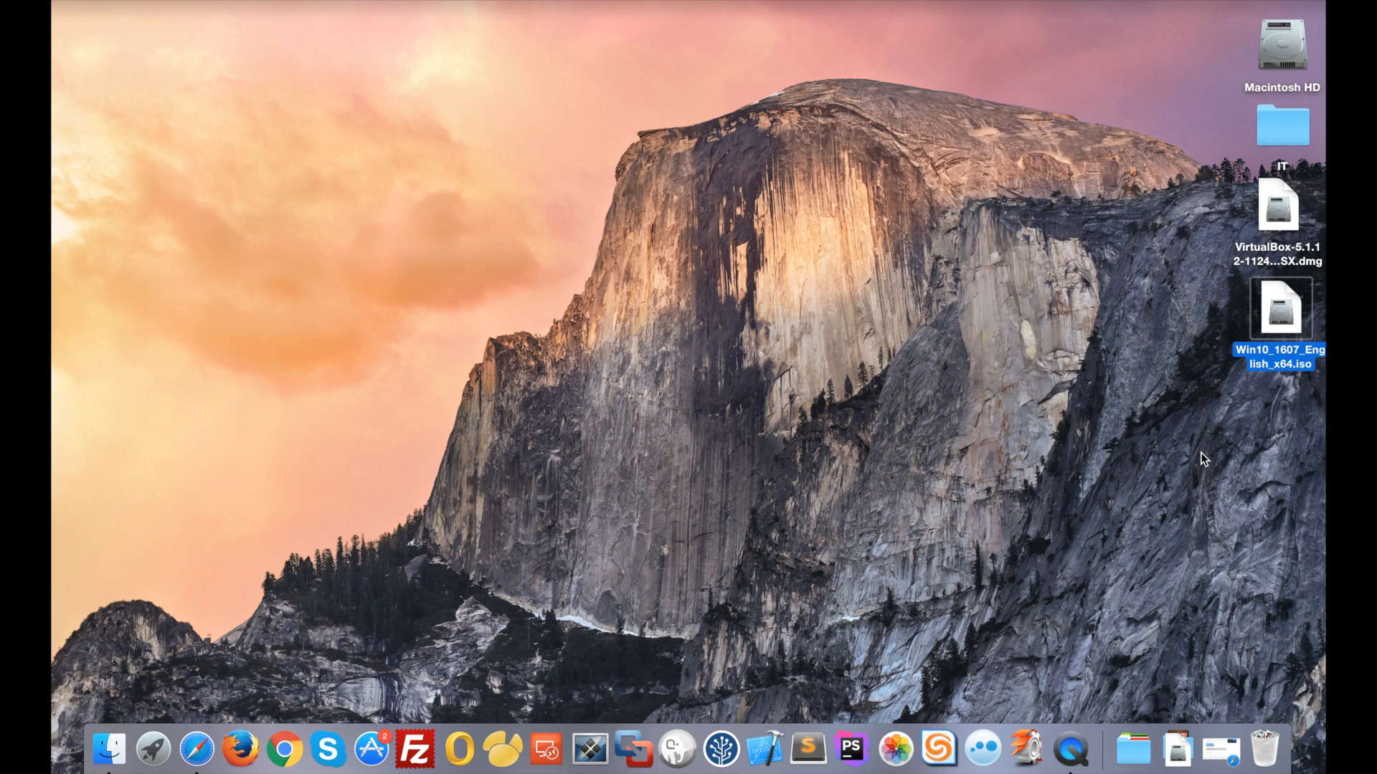
pyautogui.click(1242, 435)
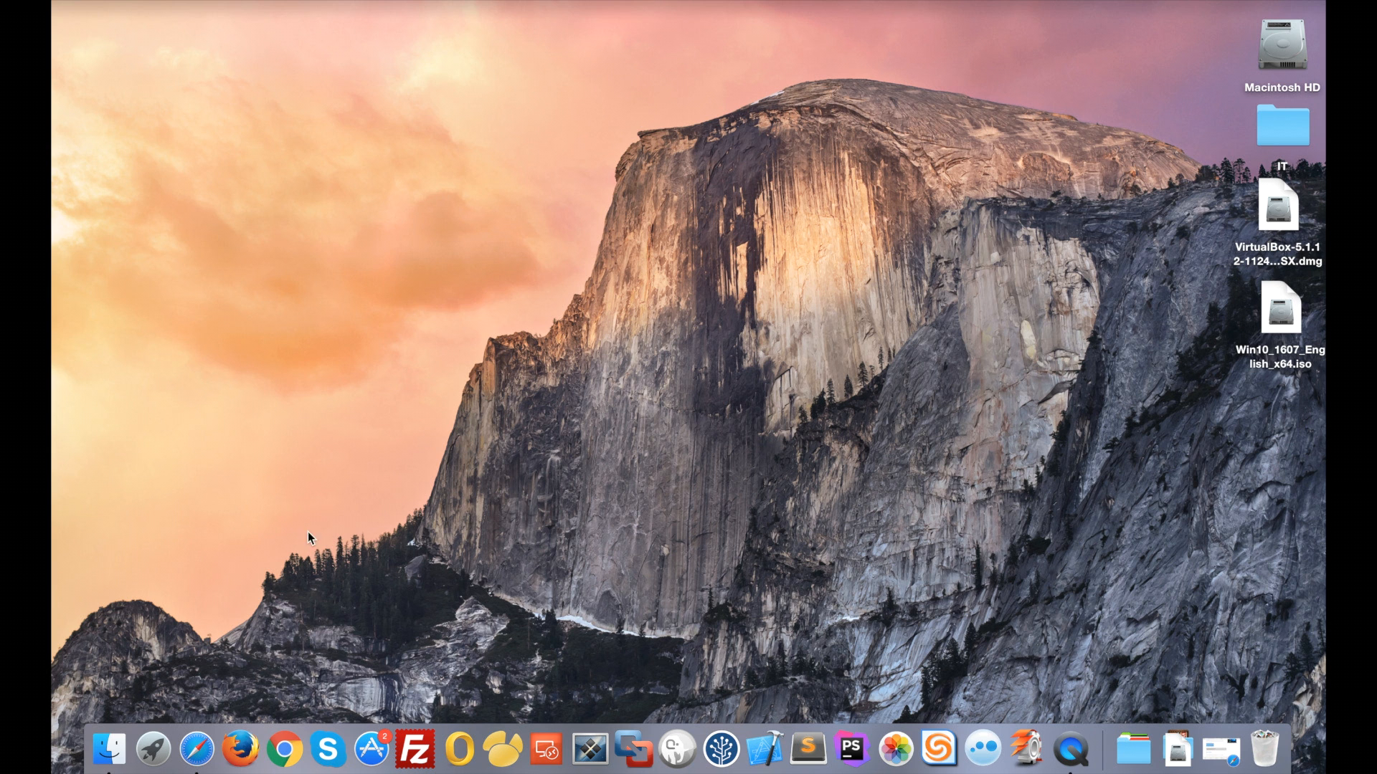
# Switch back to Safari and go to google.com
pyautogui.click(199, 750)
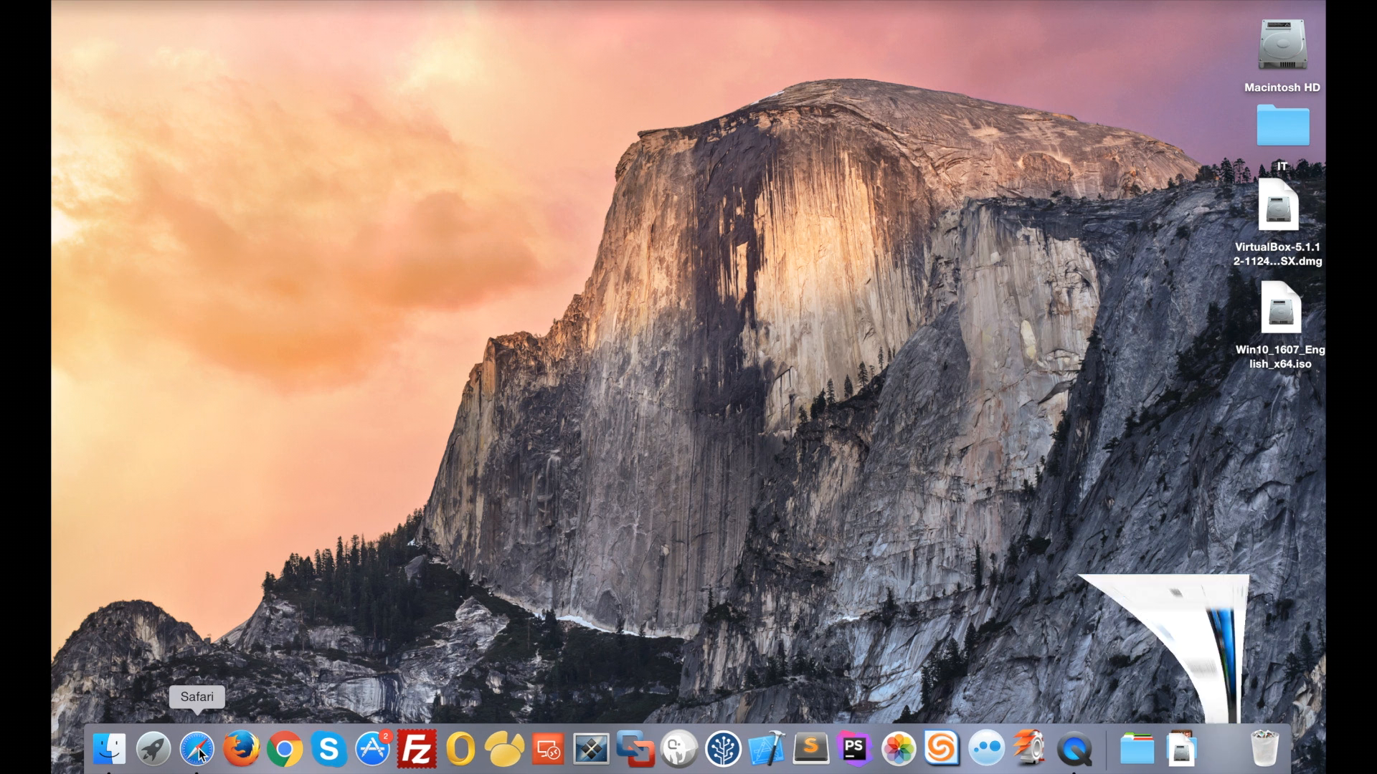
pyautogui.click(634, 20)
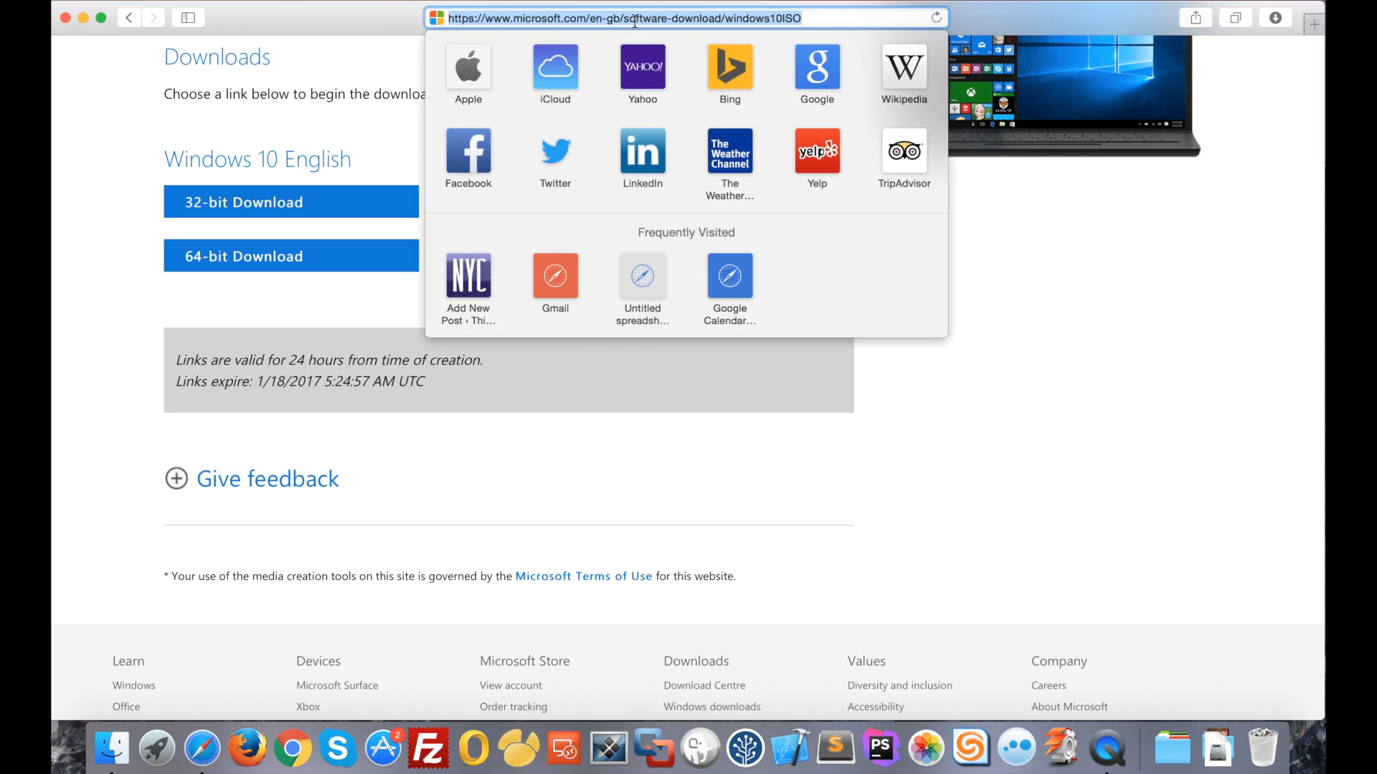
pyautogui.write('google.com')
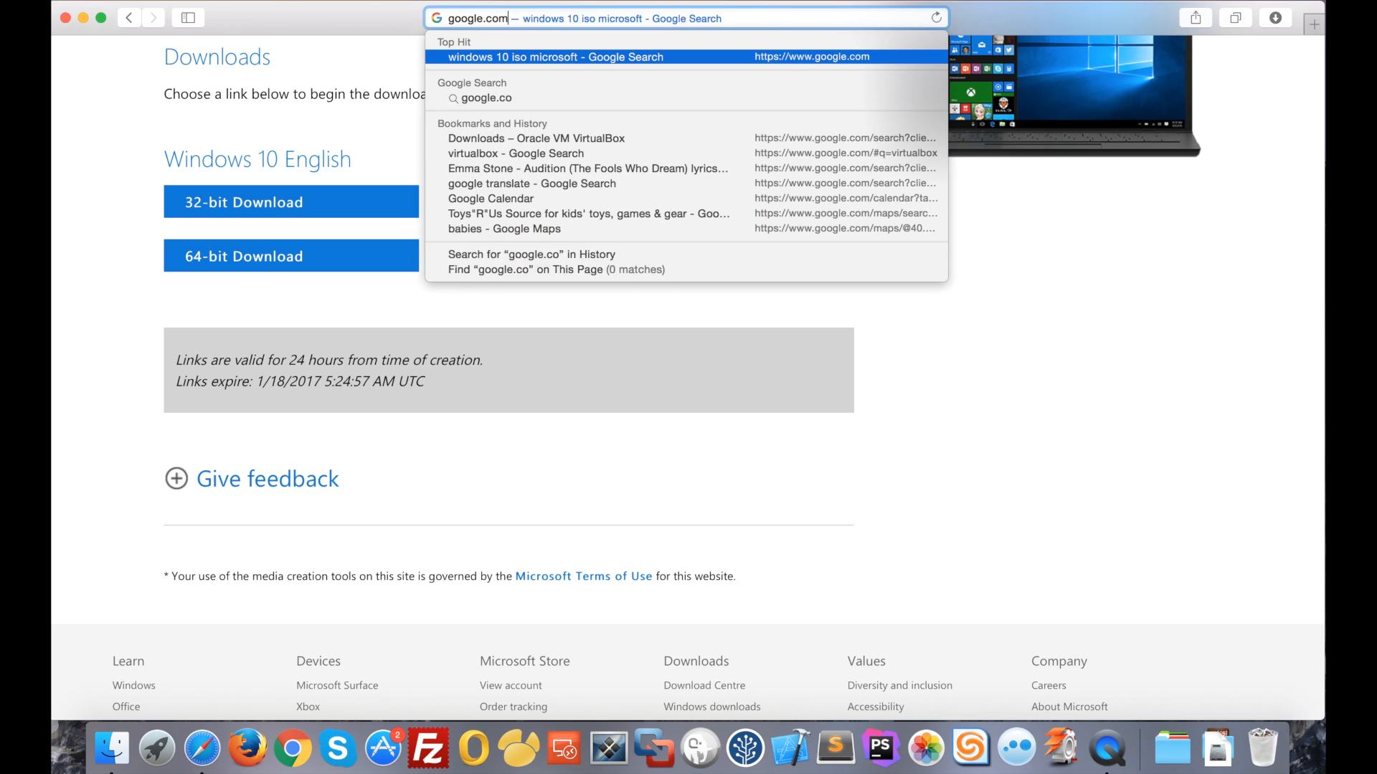
pyautogui.press('Return')
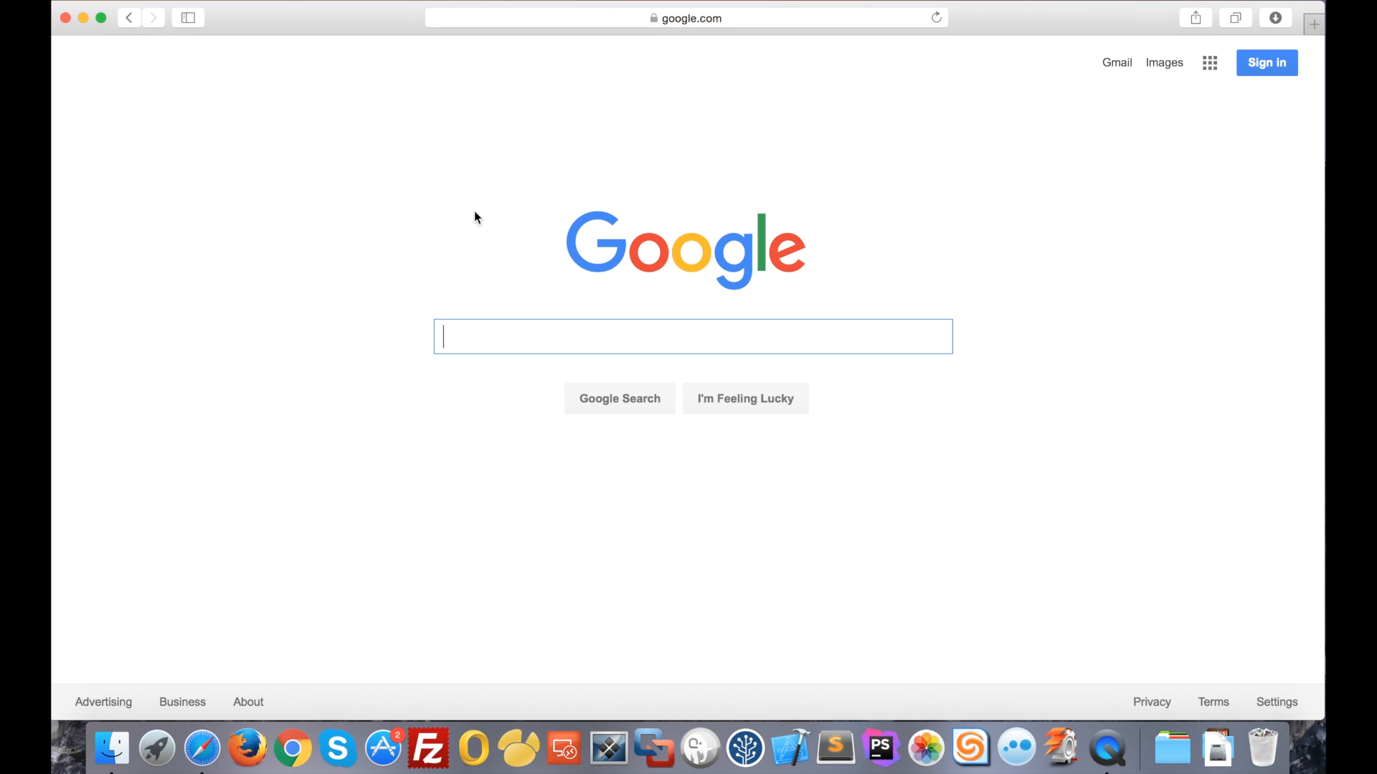
# Search for "virtualbox mac download" and open the Oracle VM VirtualBox Downloads page
pyautogui.write('virtual')
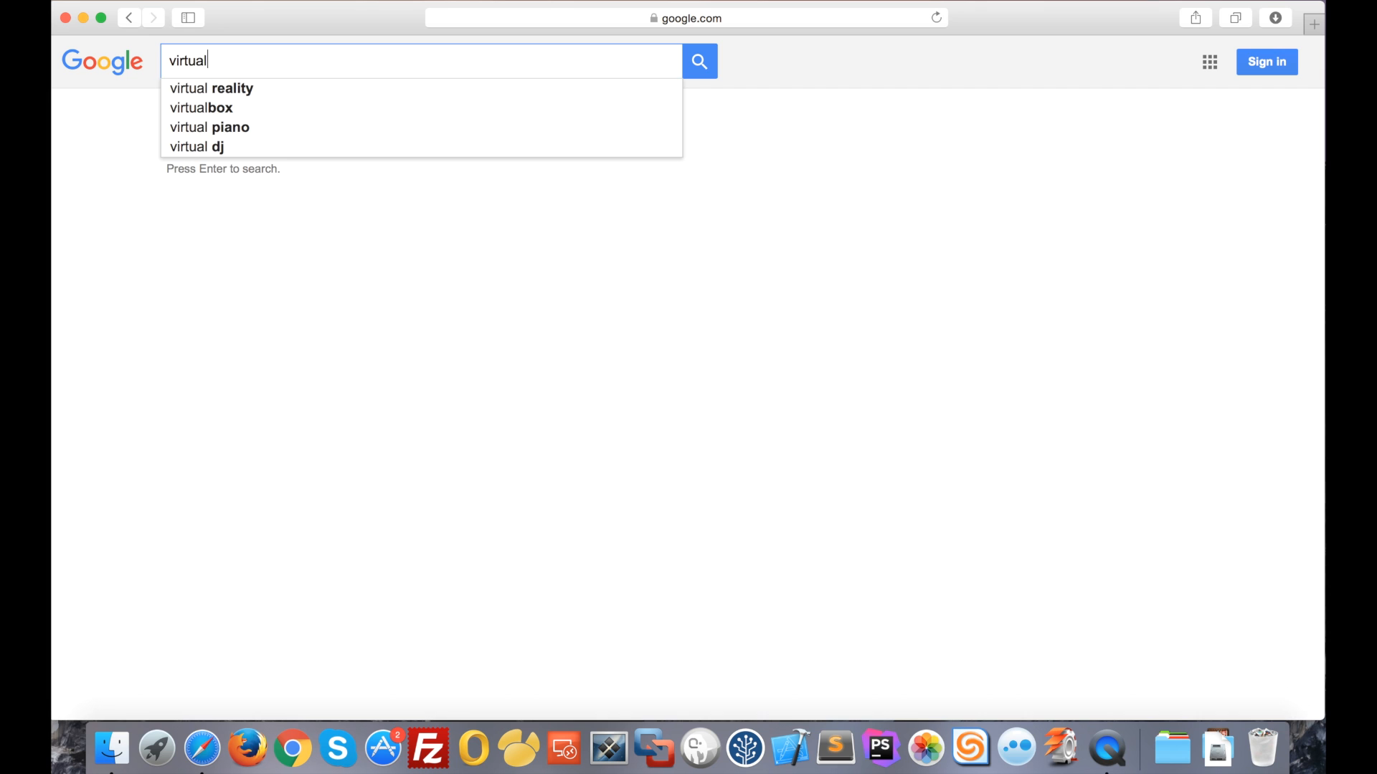
pyautogui.write('box')
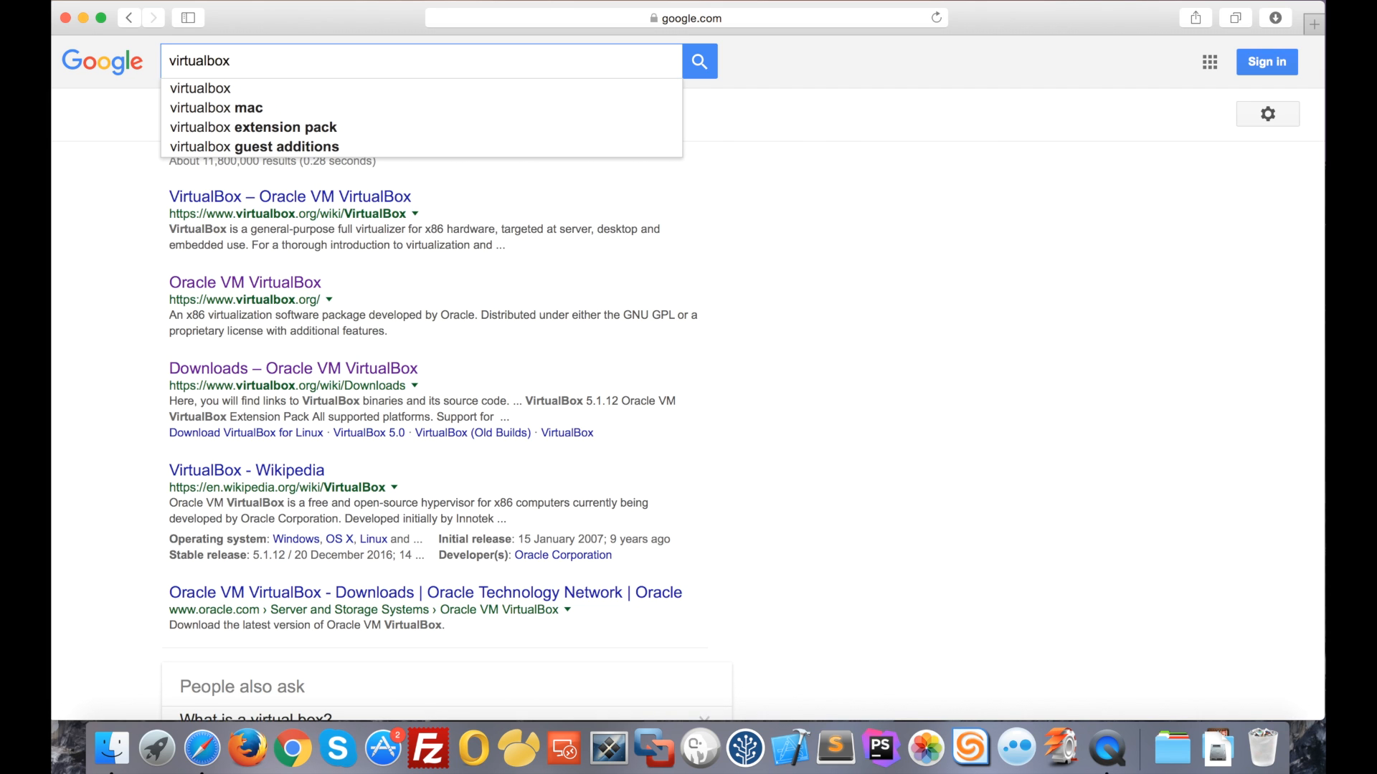
pyautogui.write(' m')
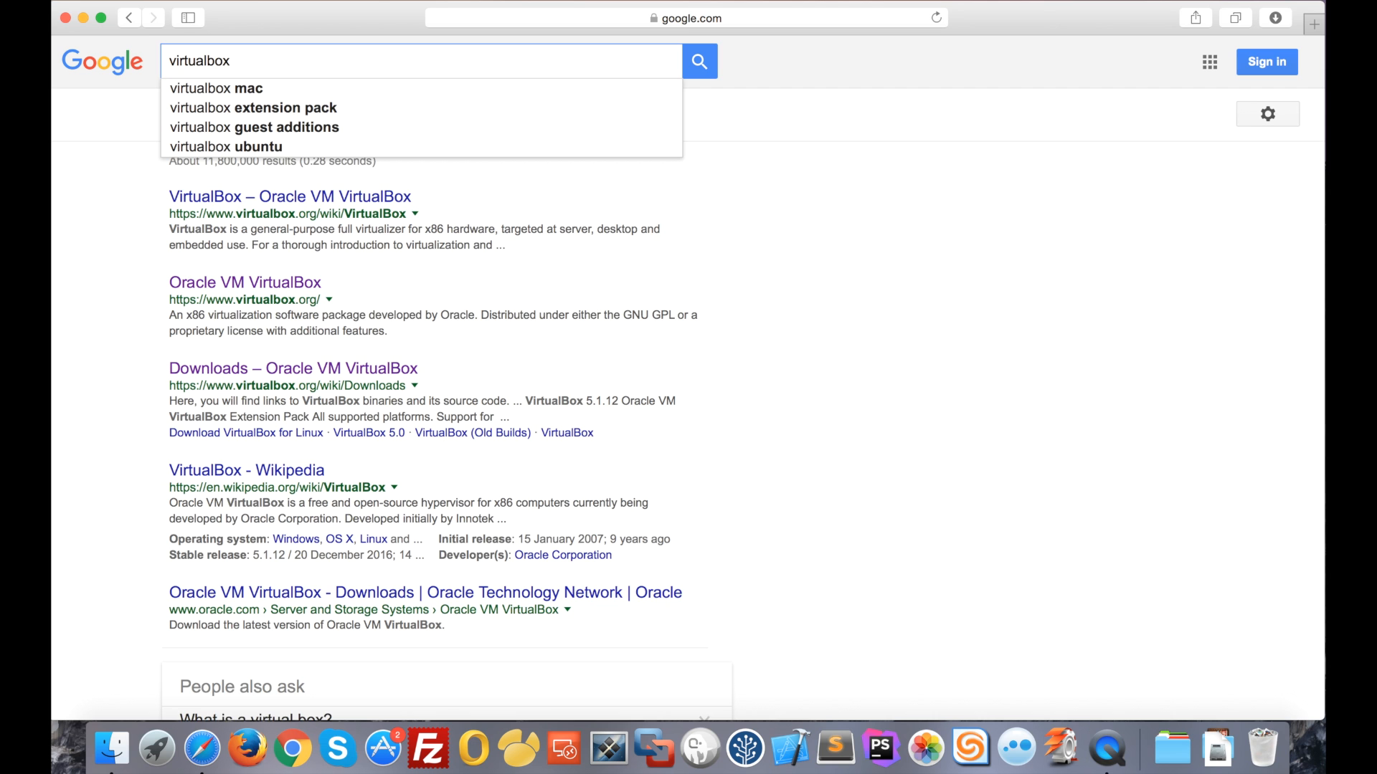
pyautogui.write('ac download')
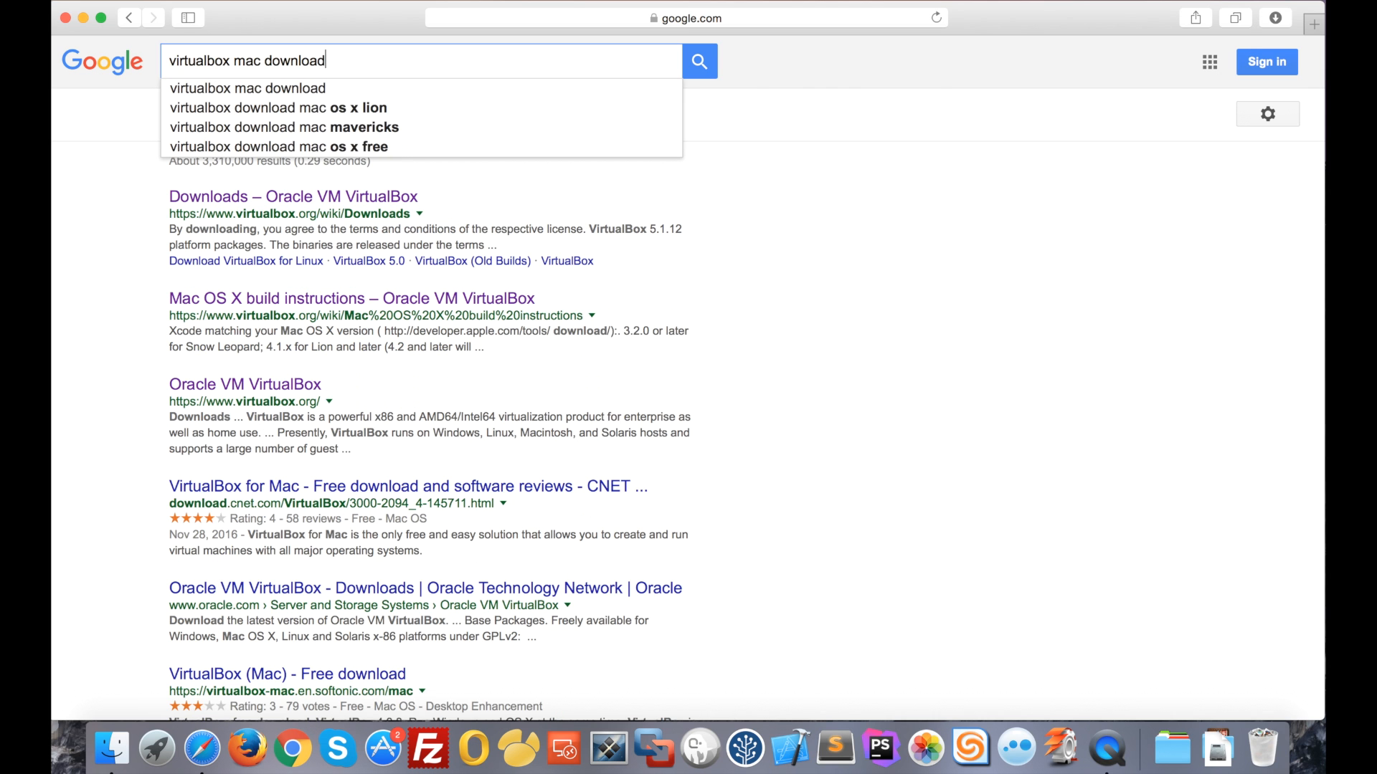
pyautogui.press('Return')
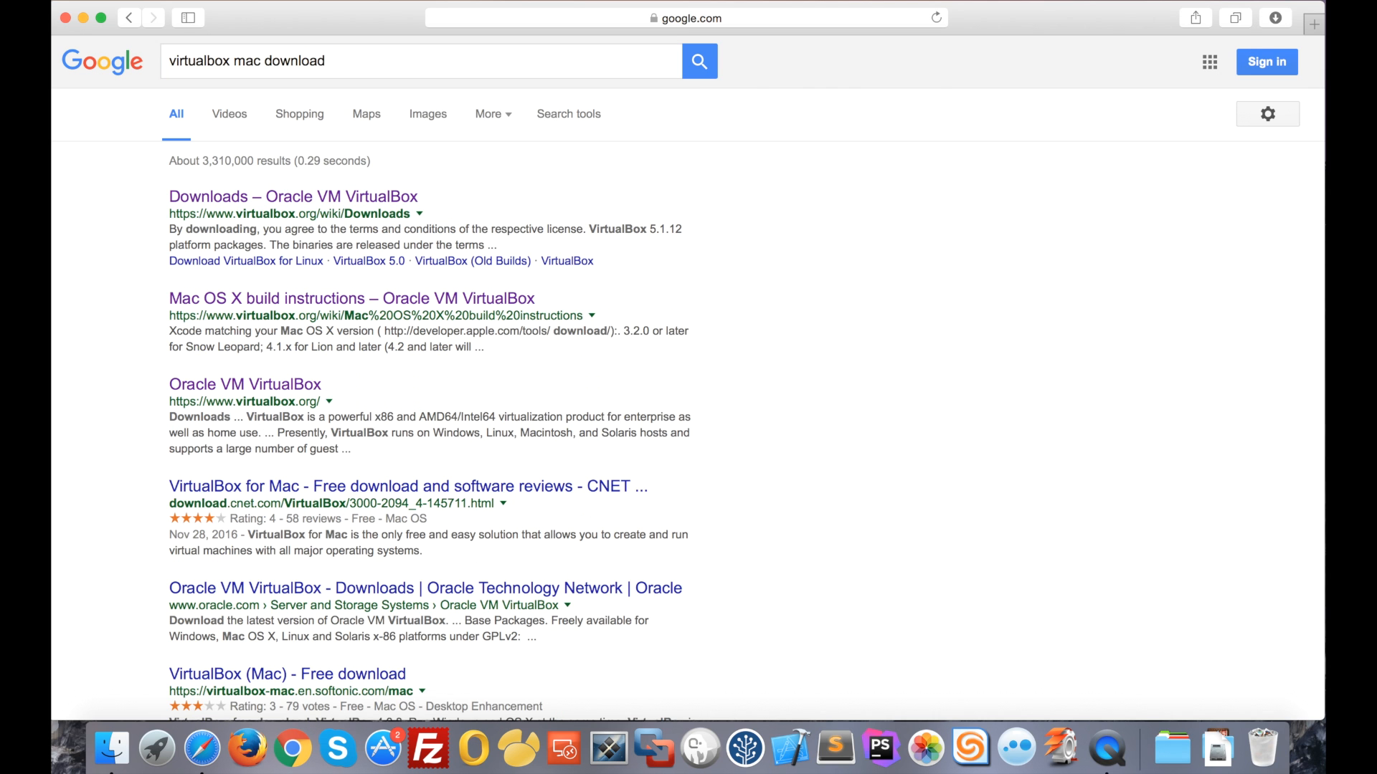
pyautogui.click(338, 196)
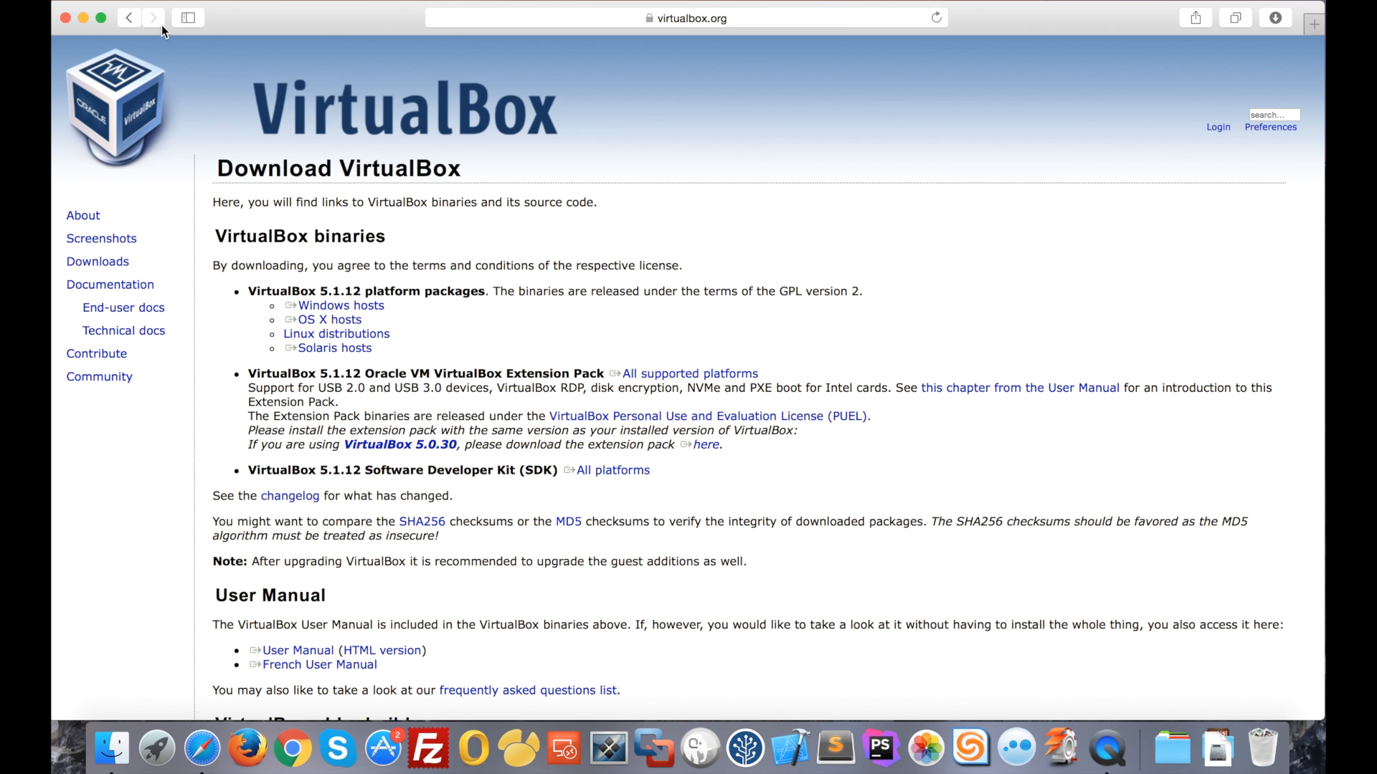
# Minimize the browser window and locate the downloaded VirtualBox 5.1.12 disk image on the desktop
pyautogui.click(83, 17)
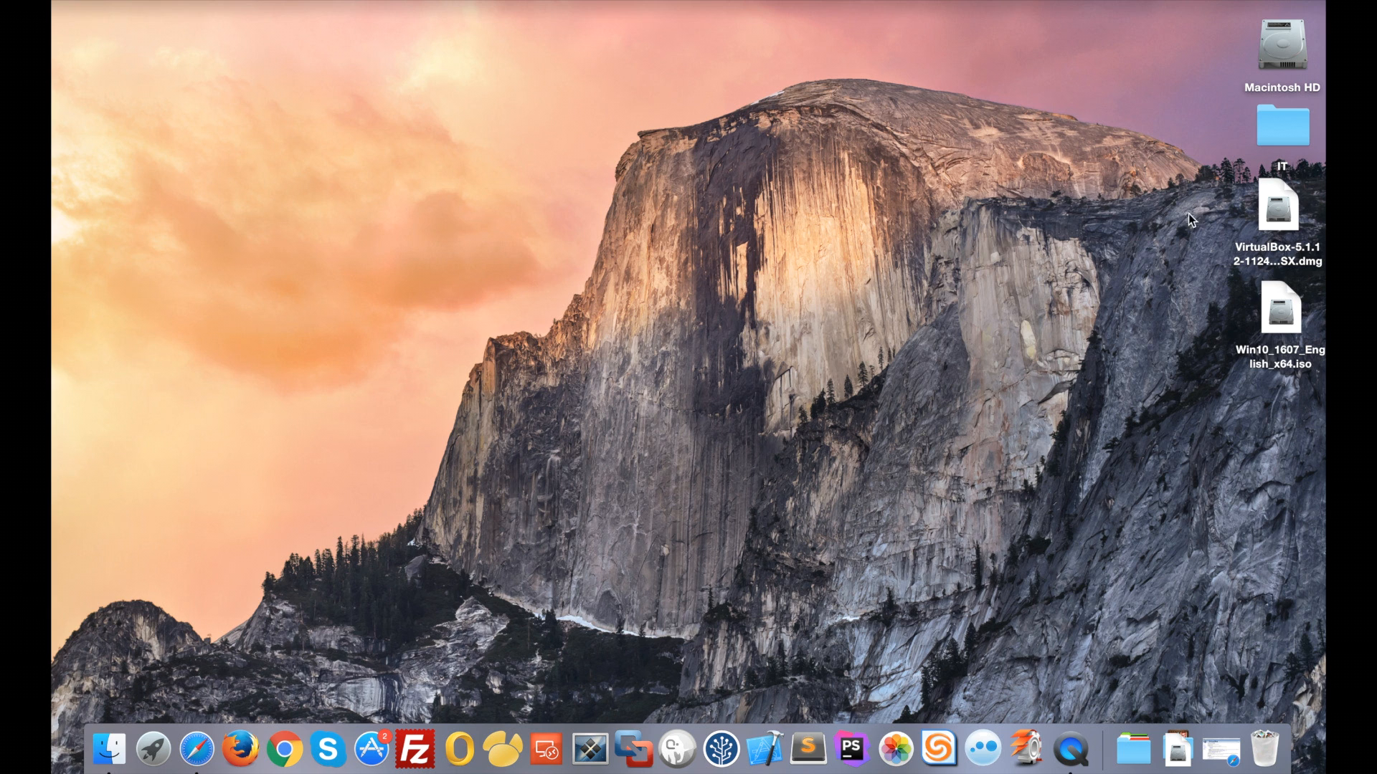
pyautogui.click(1255, 248)
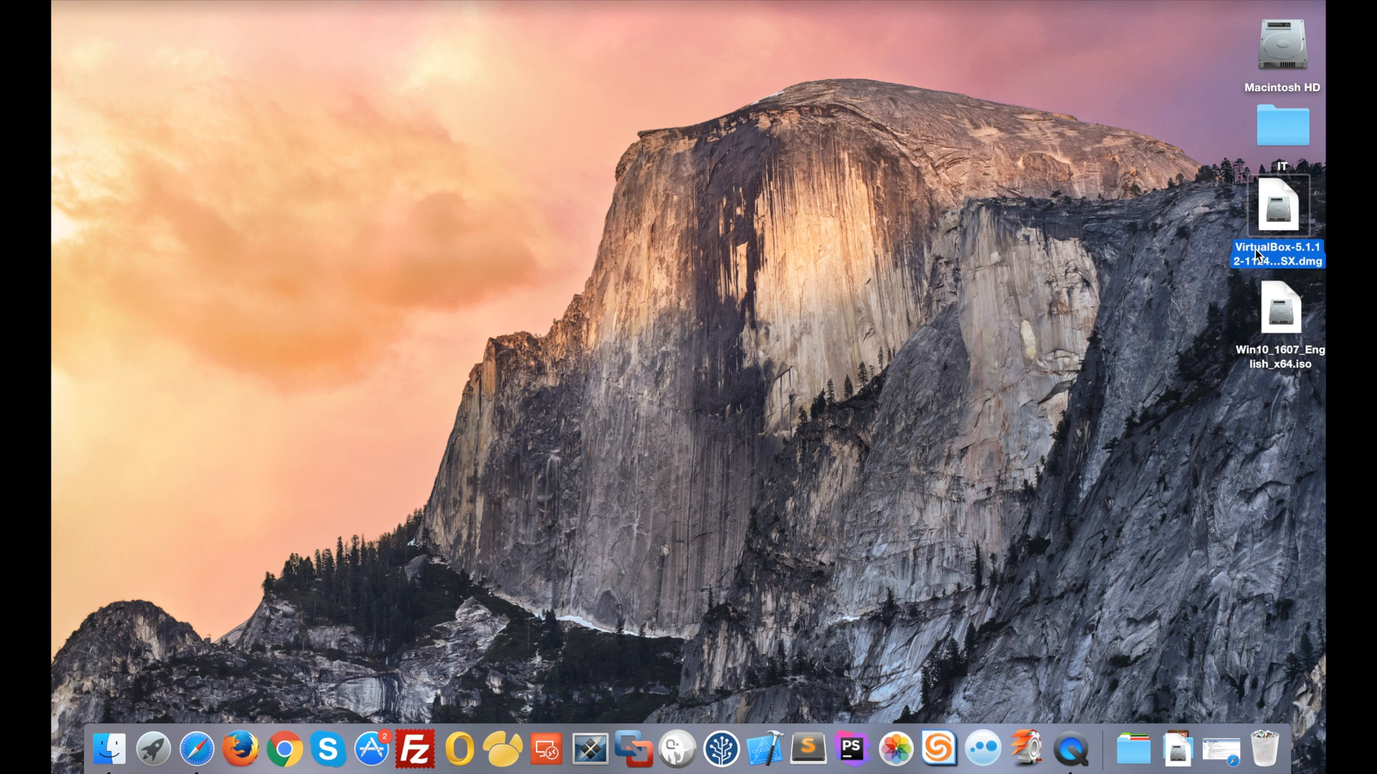
pyautogui.click(1186, 291)
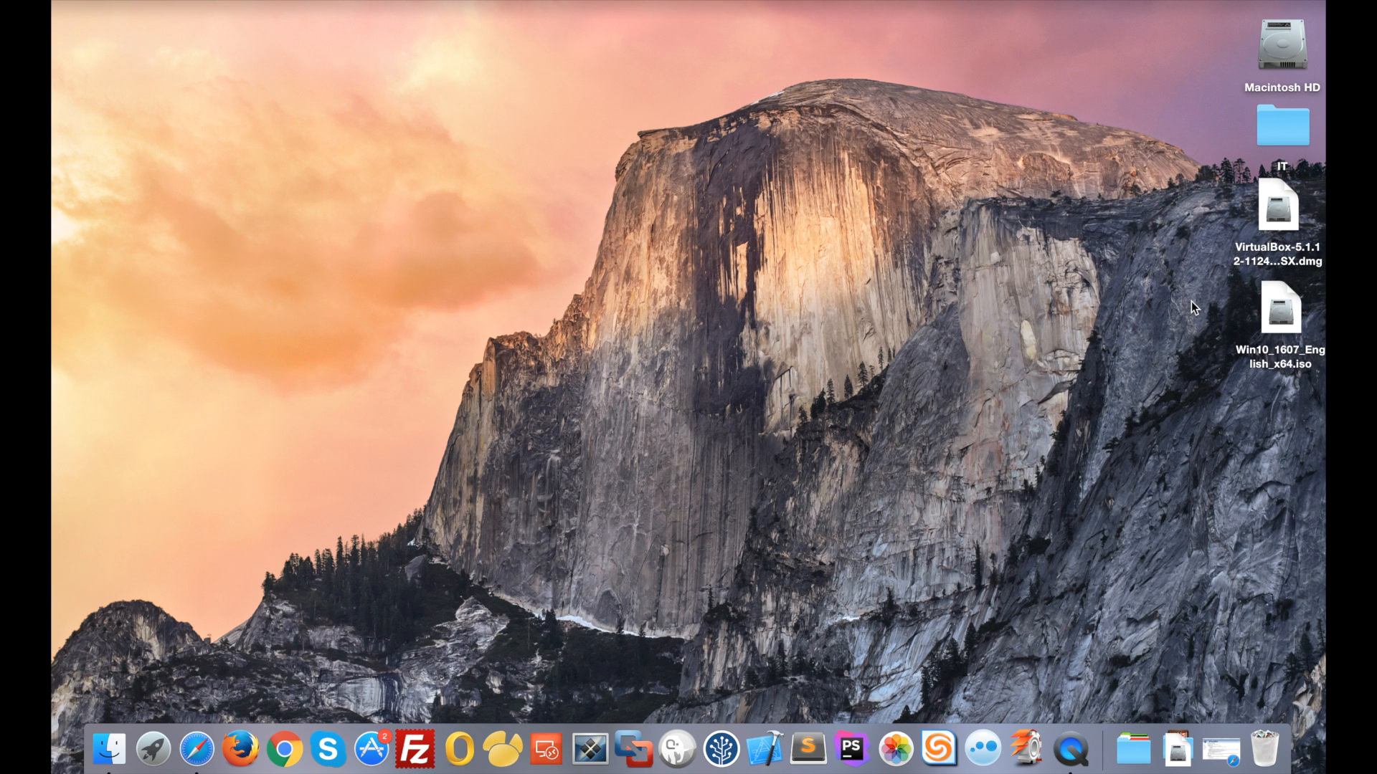
# Open the VirtualBox disk image, launch VirtualBox.pkg and allow the installer to run its compatibility check
pyautogui.doubleClick(1269, 246)
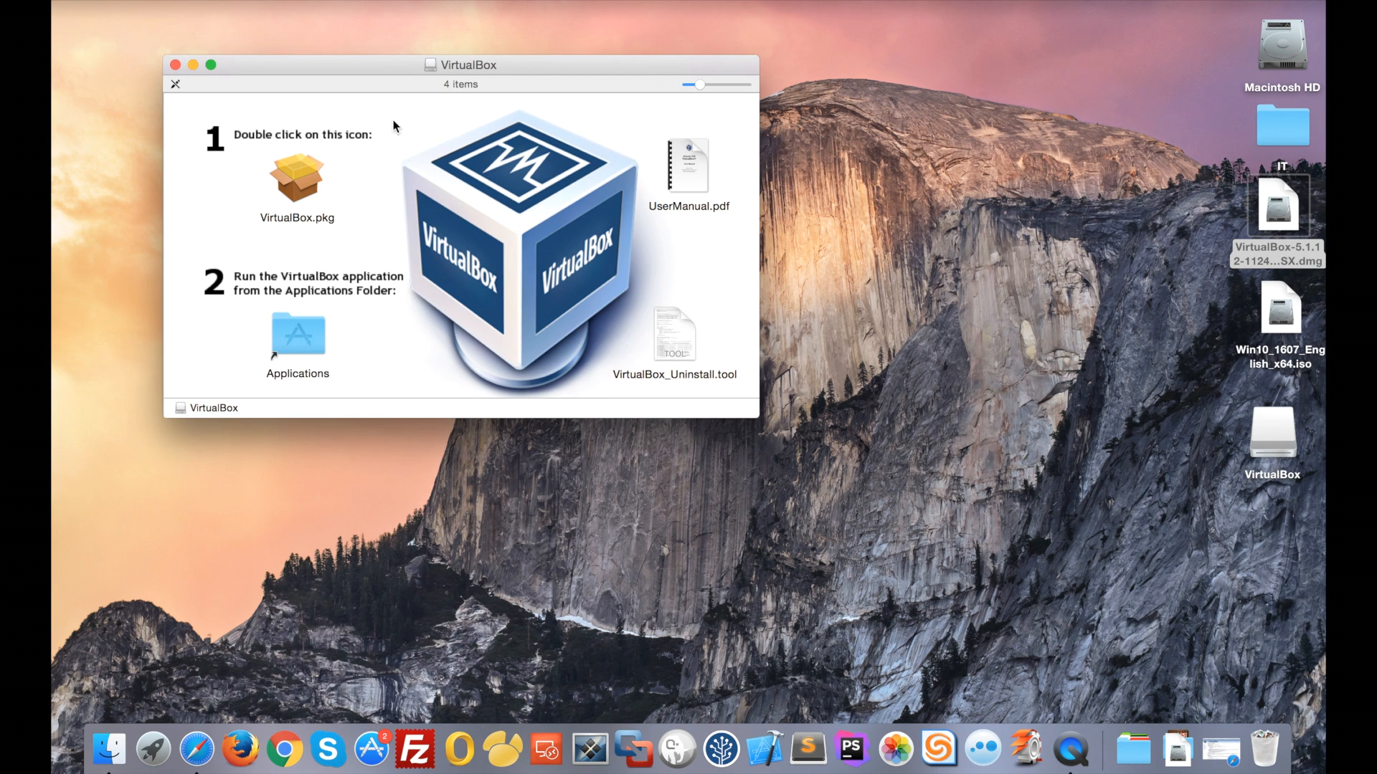
pyautogui.doubleClick(303, 181)
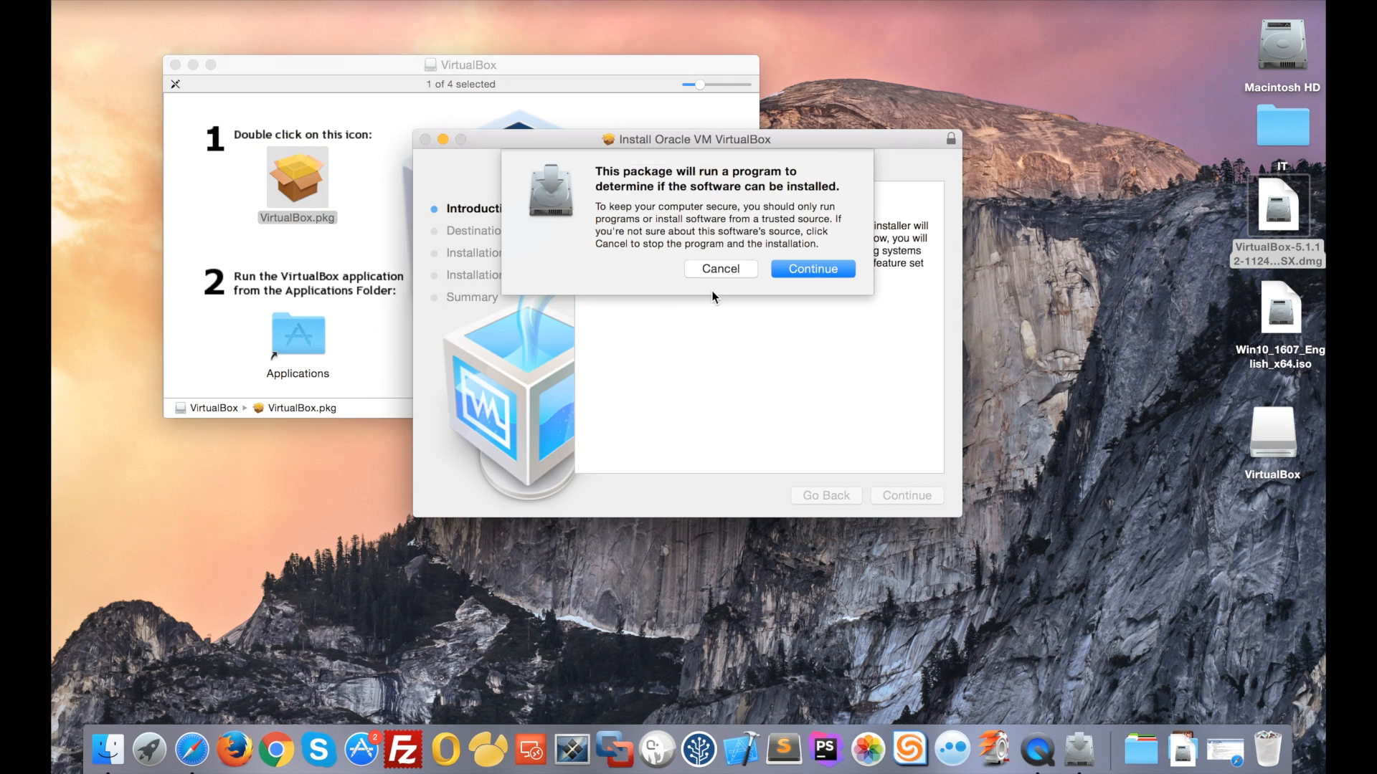
pyautogui.click(803, 272)
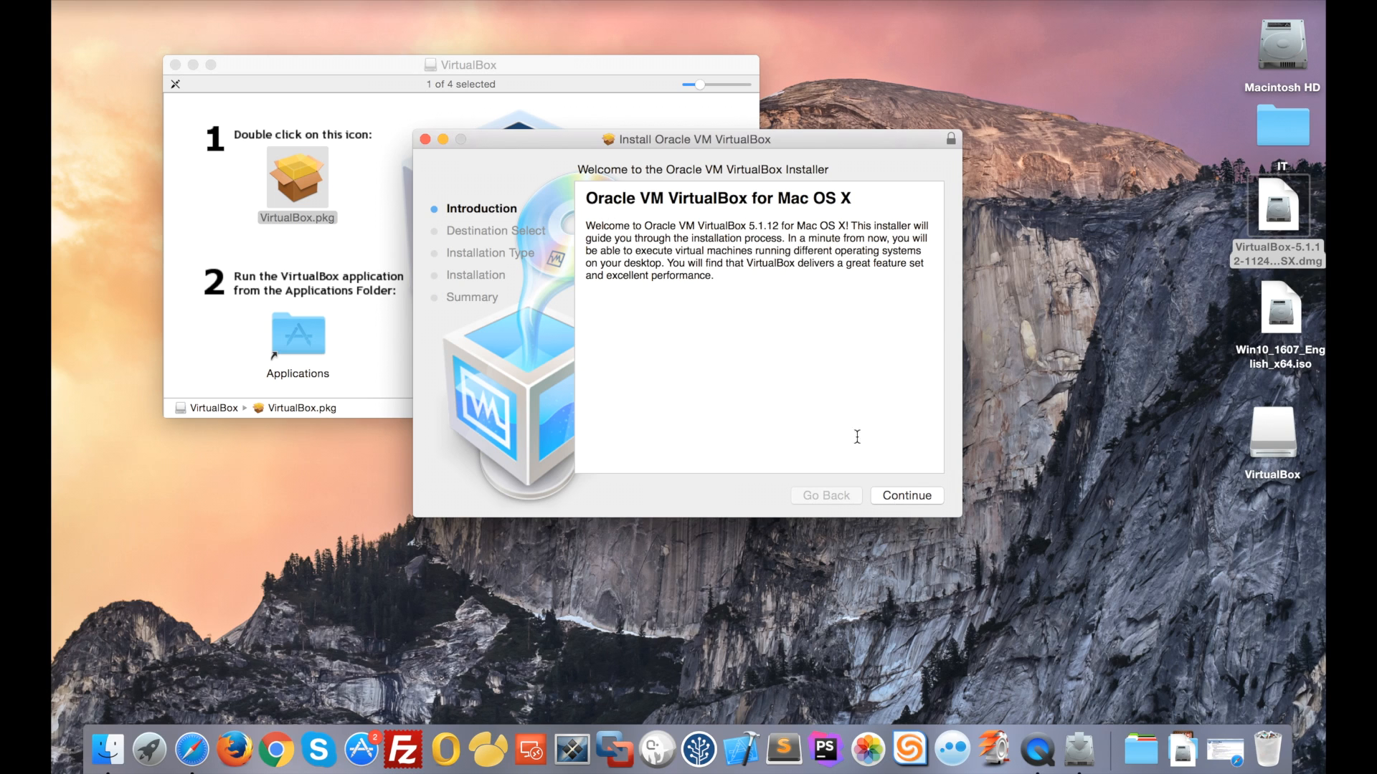
# Close the VirtualBox installer and the disk image window, and clear the desktop selection
pyautogui.click(425, 140)
pyautogui.click(176, 64)
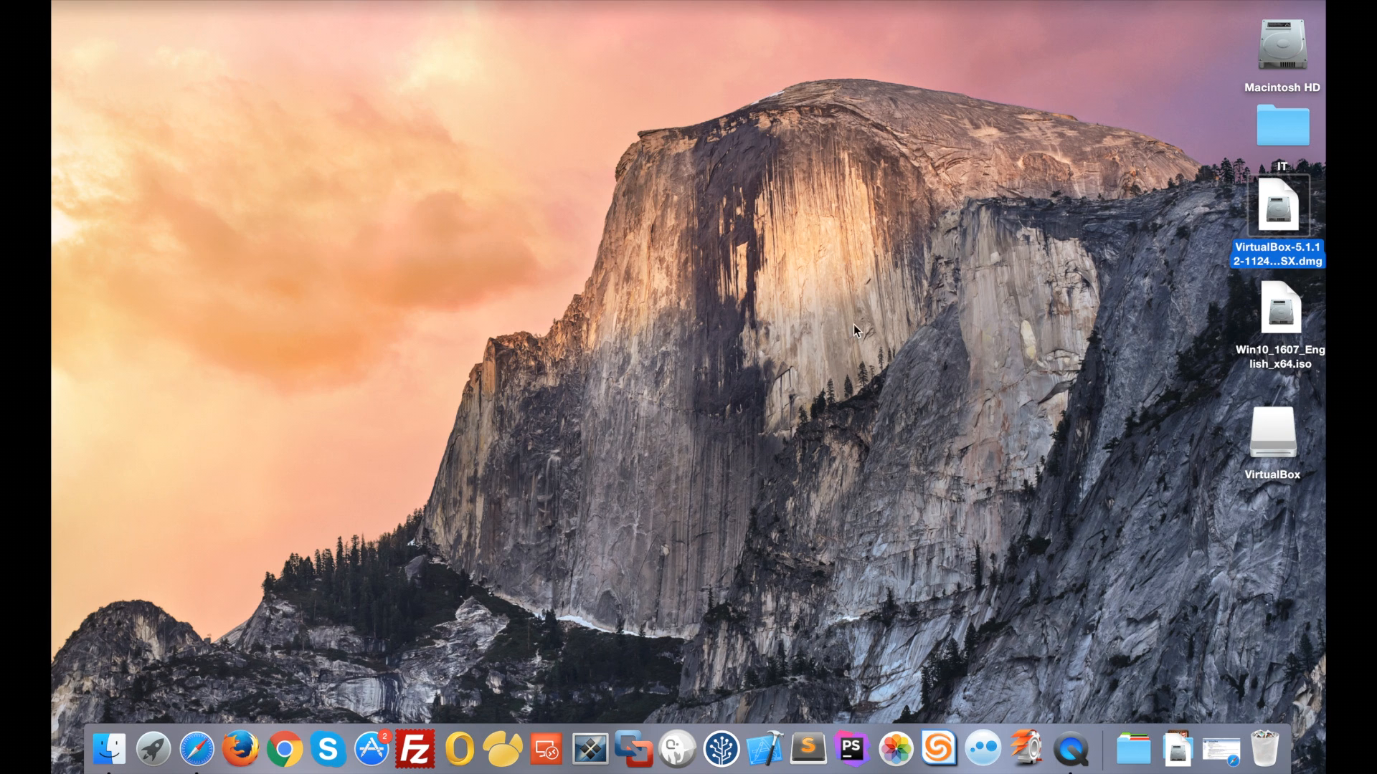
pyautogui.click(870, 430)
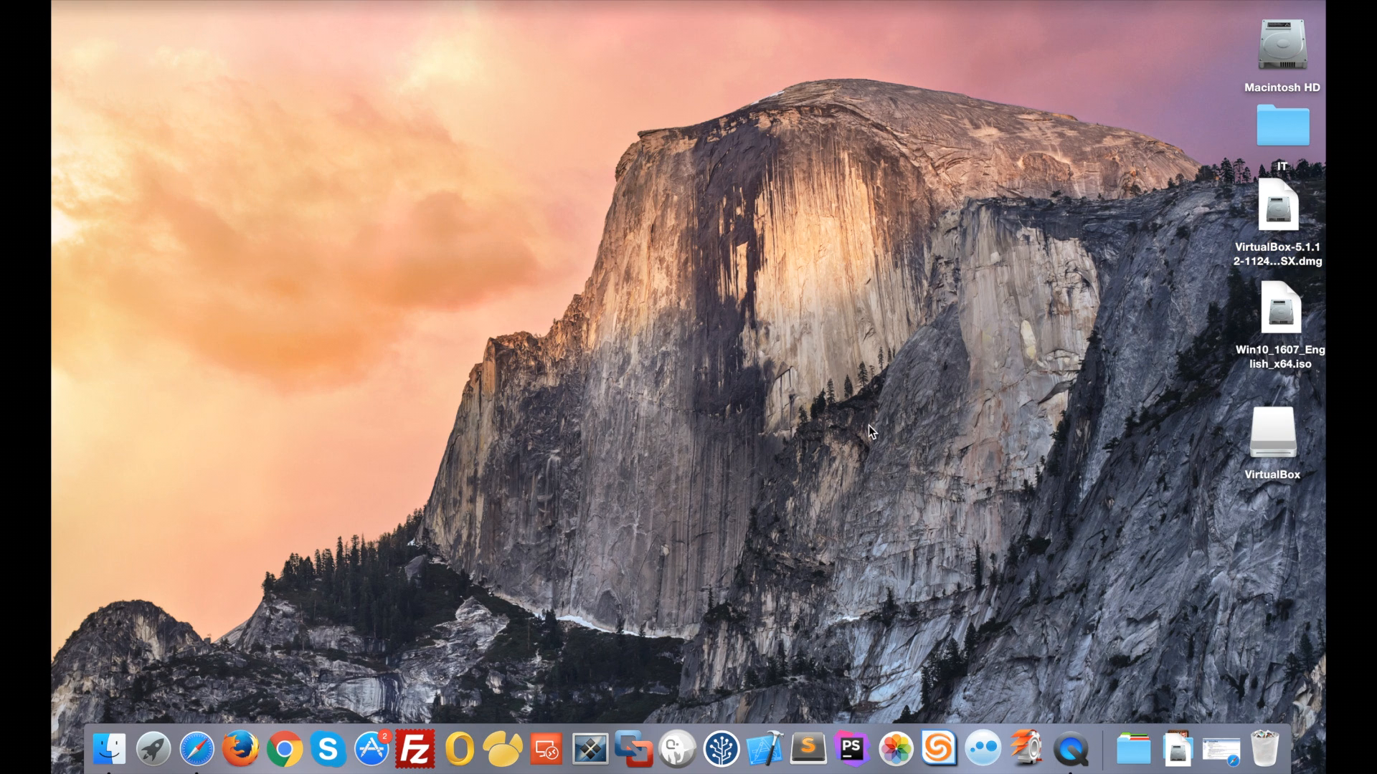
# Find VirtualBox among the installed applications and launch it
pyautogui.click(1130, 749)
pyautogui.scroll(-10, 1043, 416)
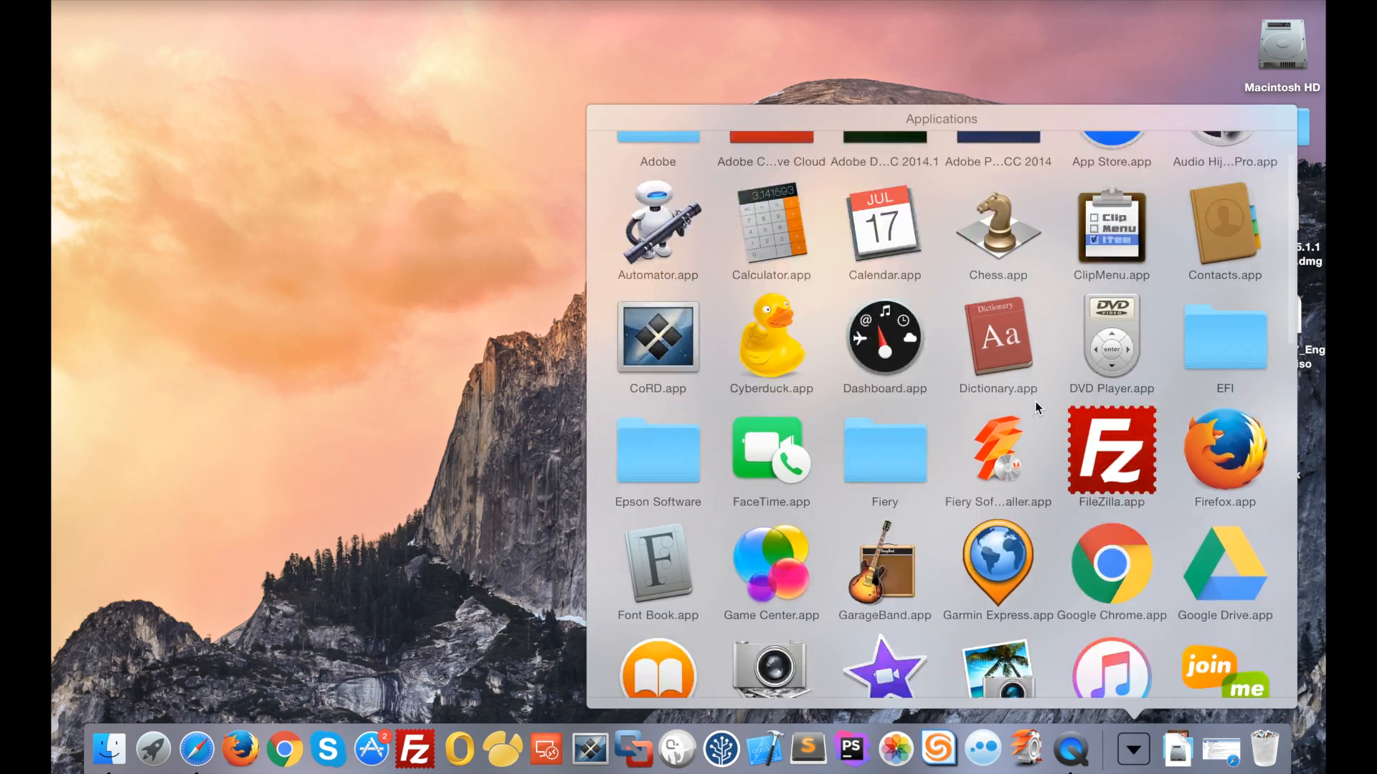
pyautogui.scroll(-5, 1036, 408)
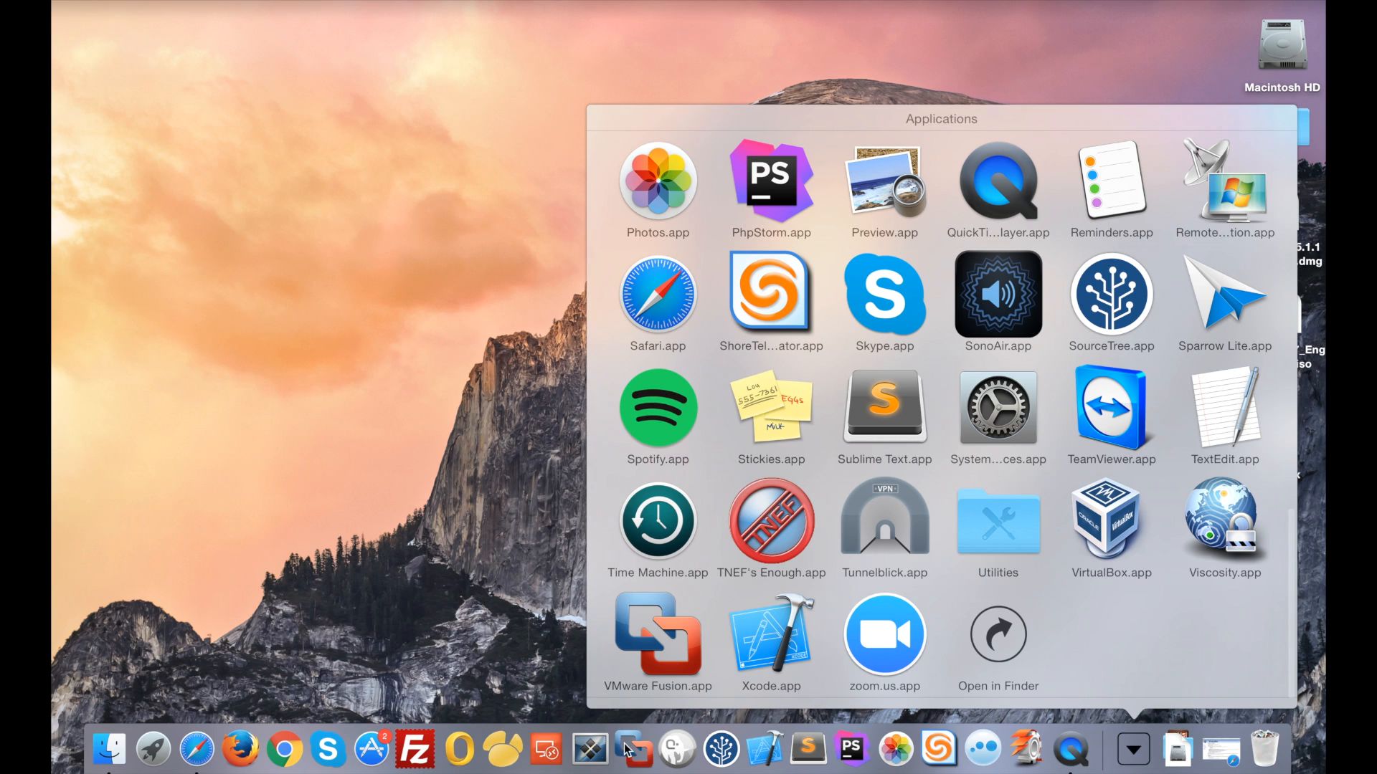
pyautogui.click(1110, 524)
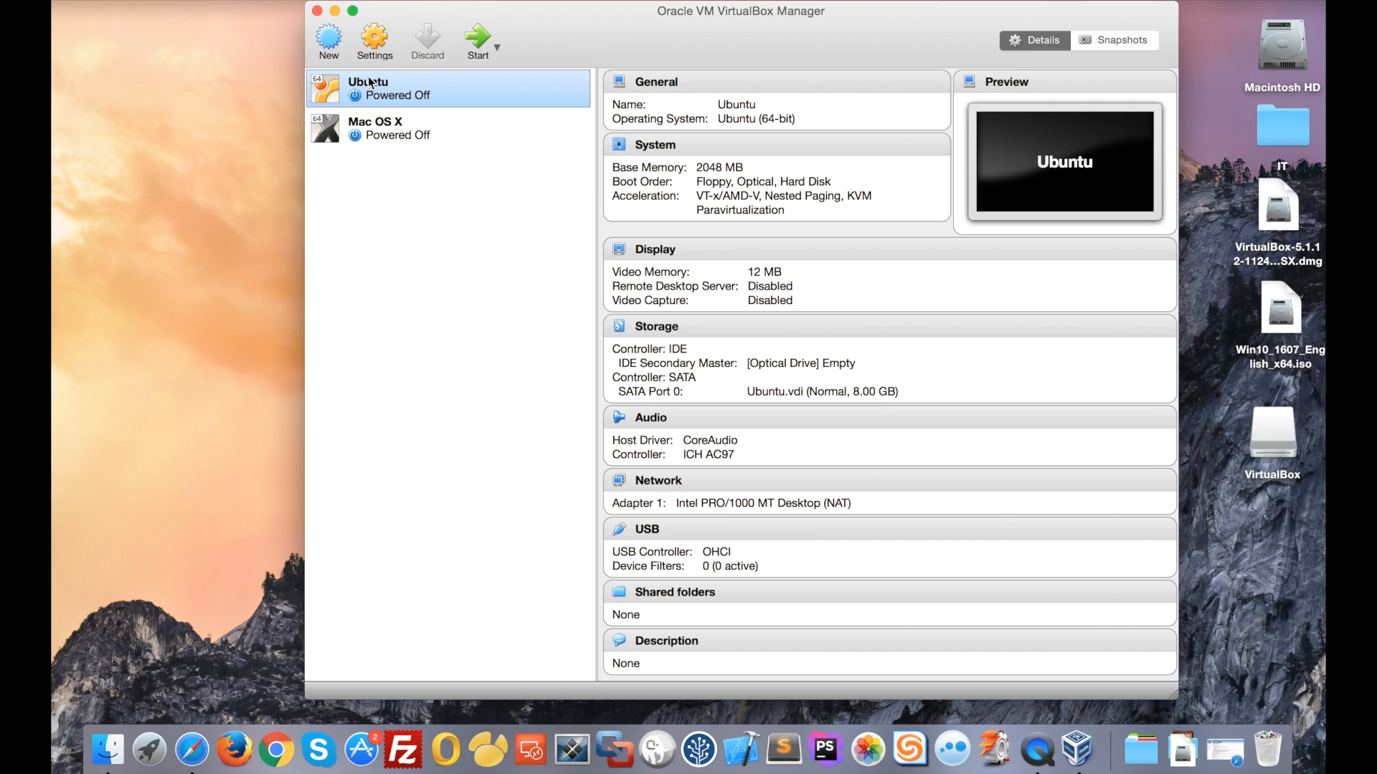
# Start a new virtual machine named Windows 10 with type Microsoft Windows and version Windows 10 (64-bit)
pyautogui.click(327, 42)
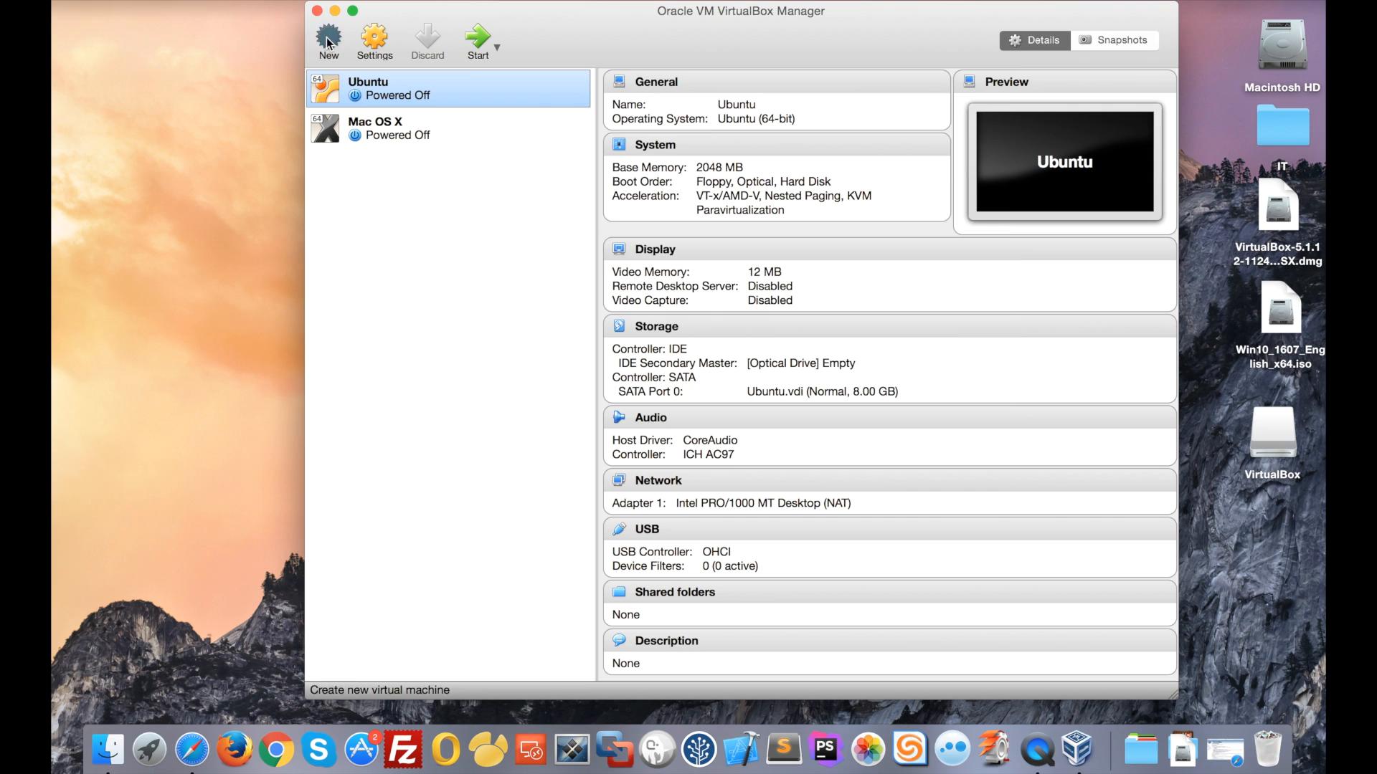
pyautogui.write('Wi')
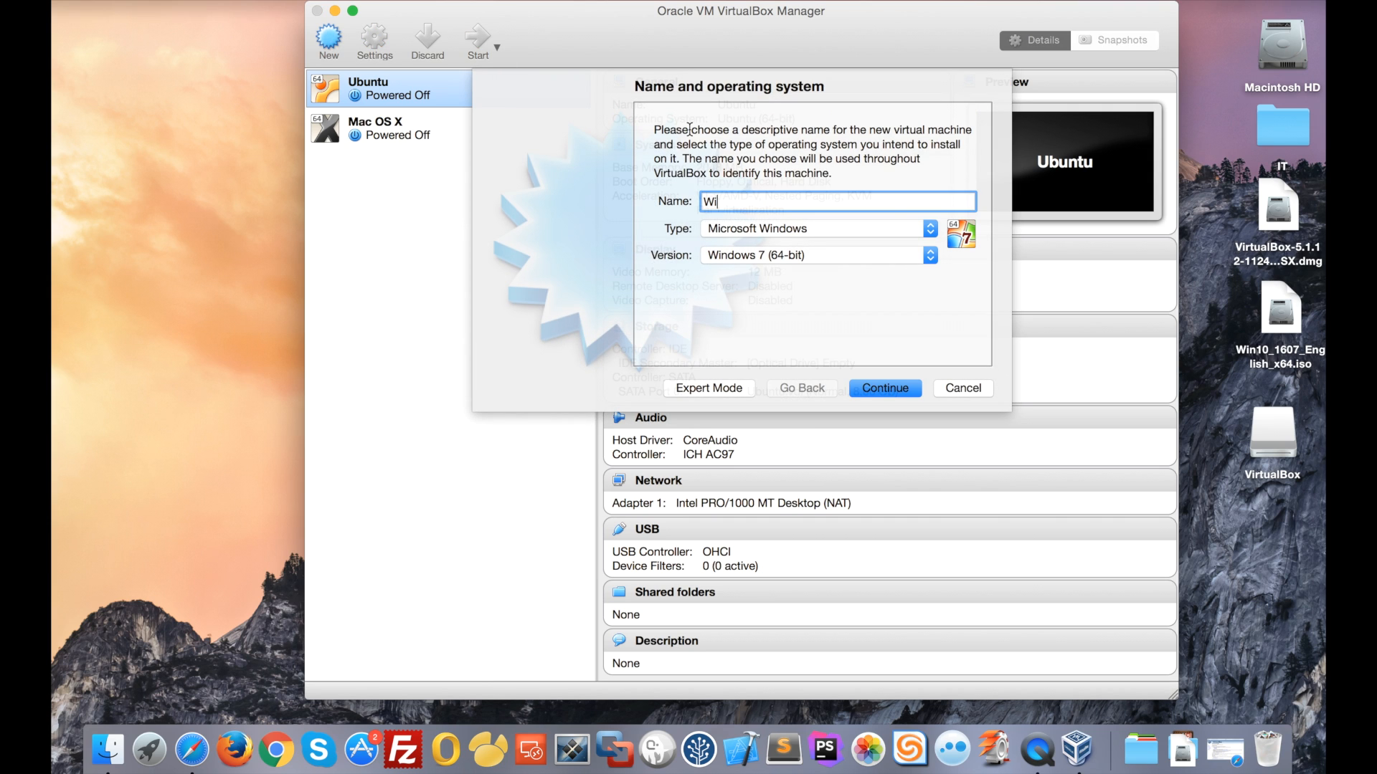
pyautogui.write('ndows 10')
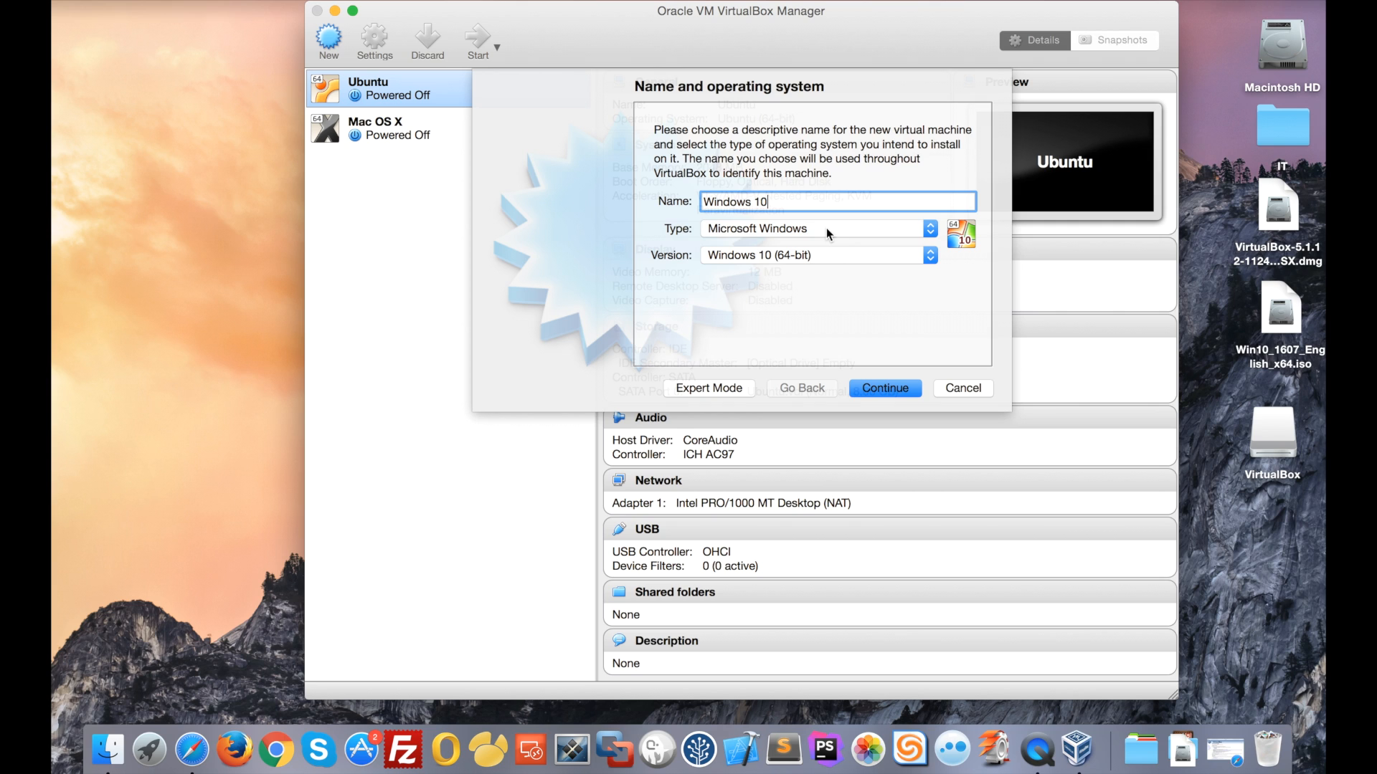
pyautogui.click(848, 229)
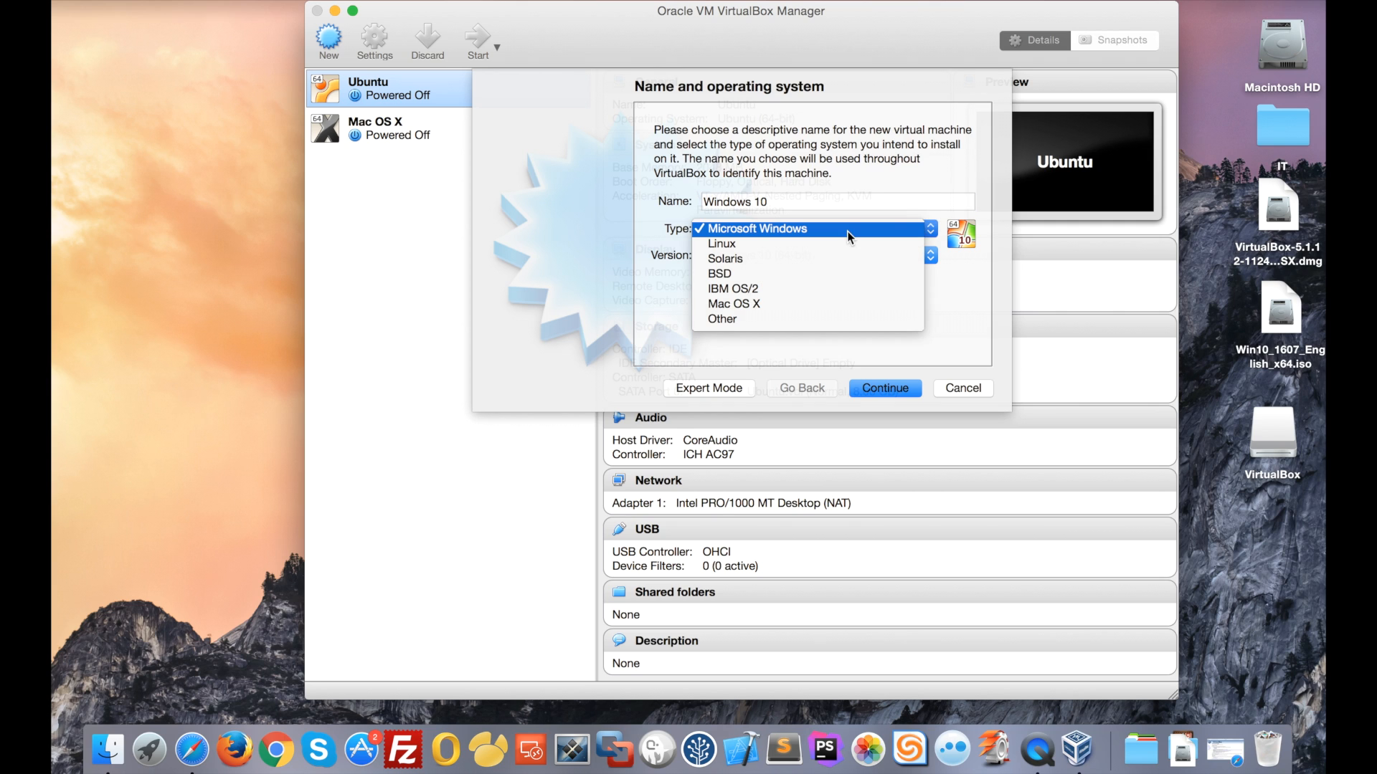
pyautogui.click(819, 233)
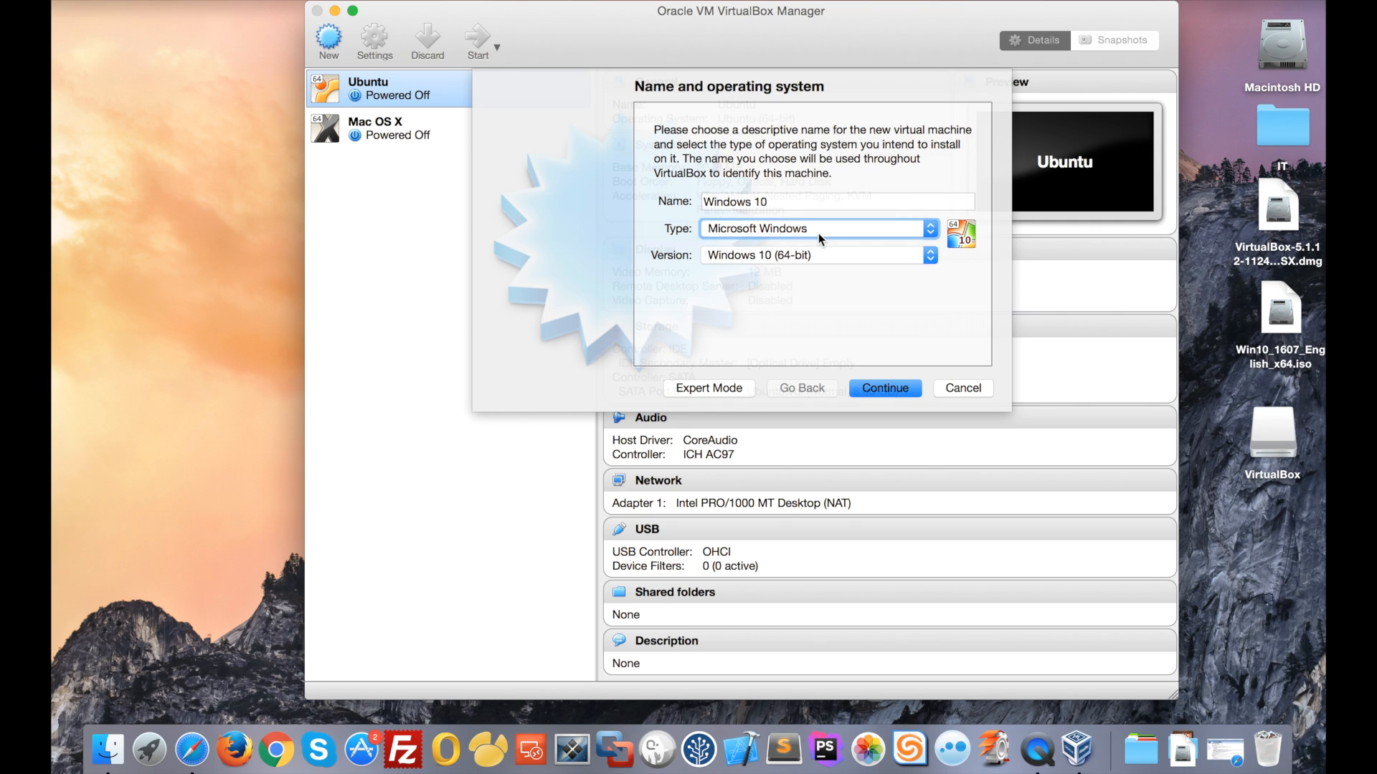
pyautogui.click(774, 257)
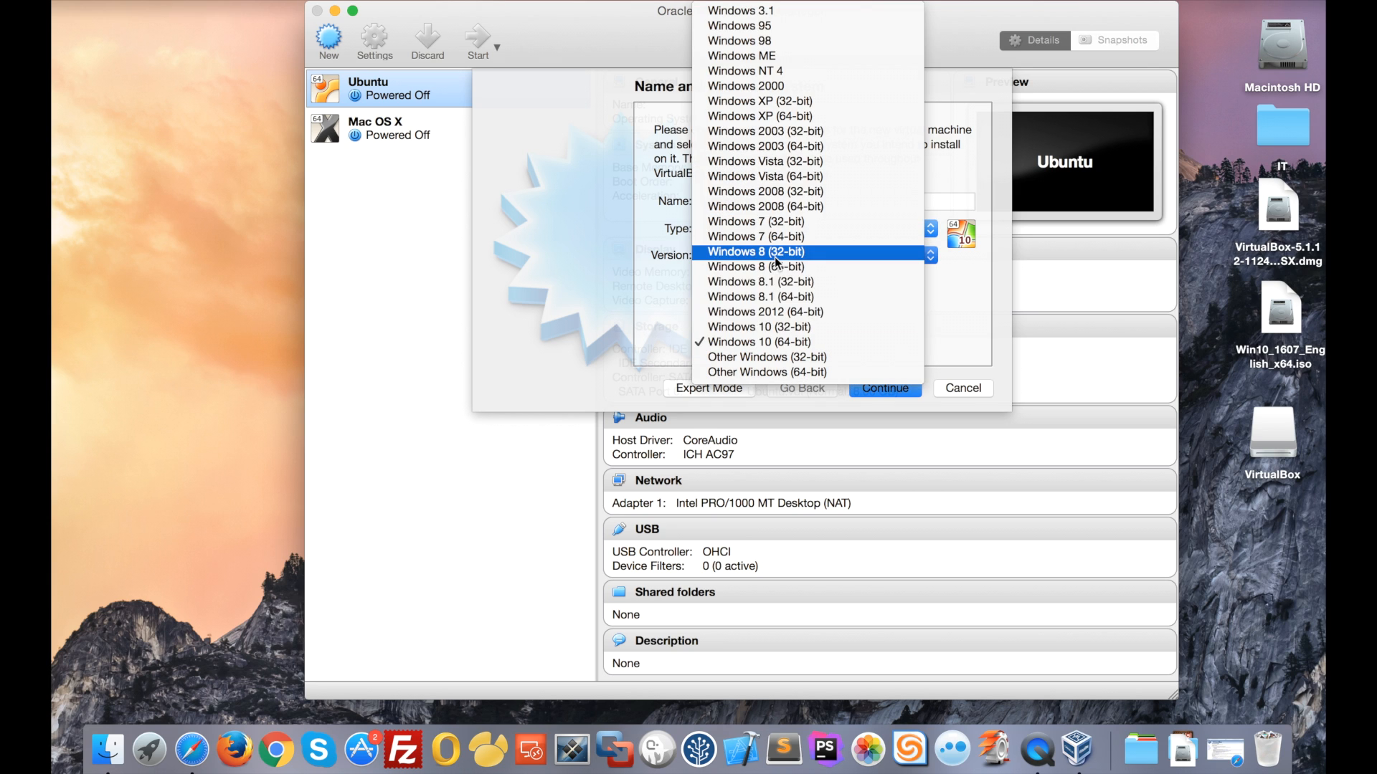
pyautogui.click(785, 346)
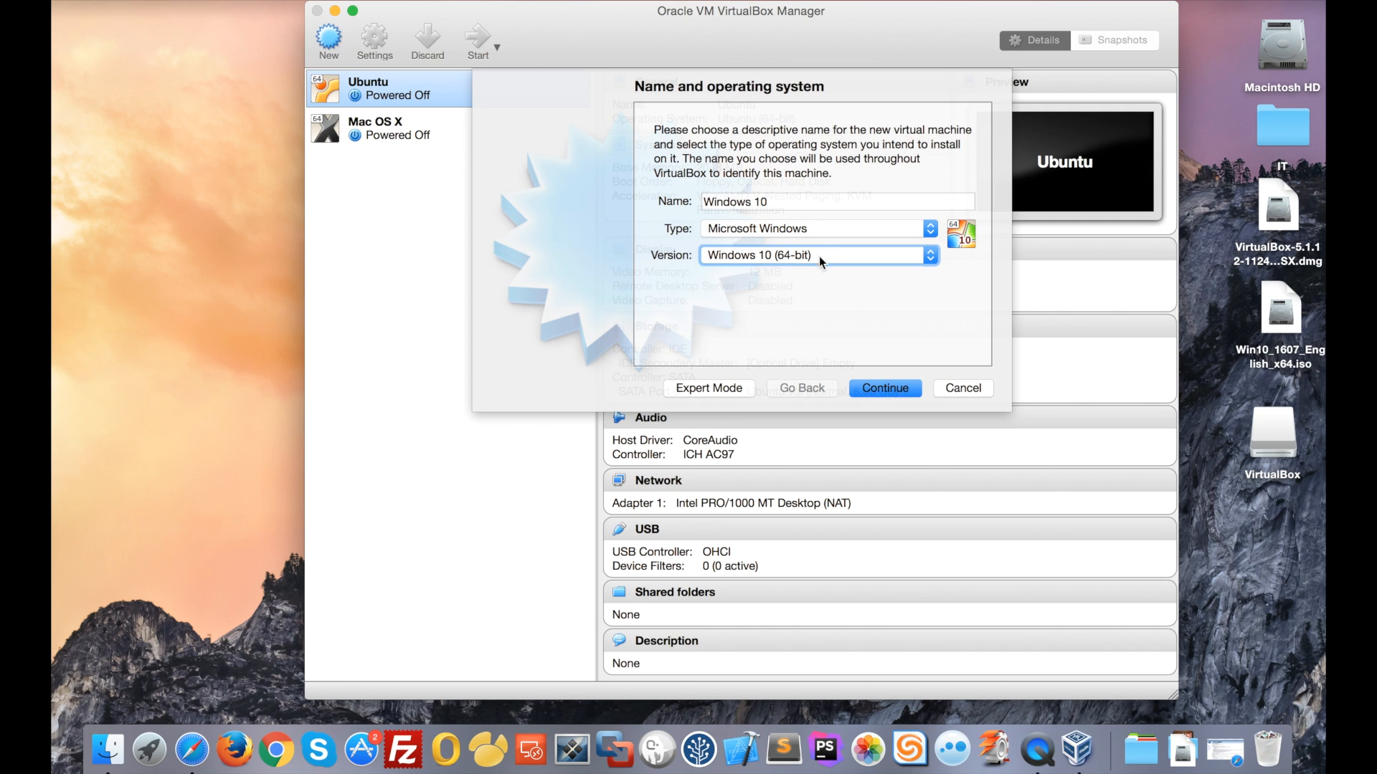
pyautogui.click(885, 388)
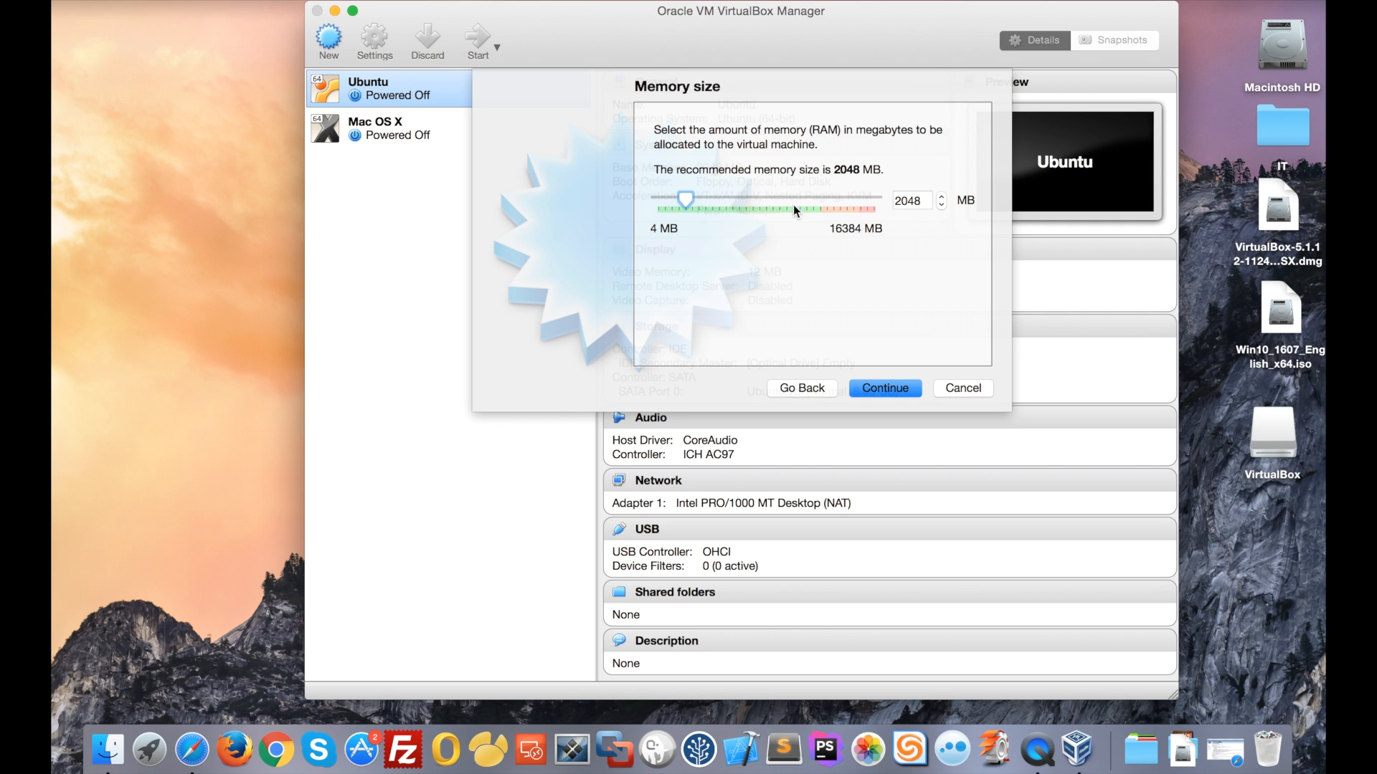
# Allocate 4096 MB of memory and create a dynamically allocated 32.00 GB VDI hard disk named Windows 10
pyautogui.moveTo(691, 200); pyautogui.dragTo(715, 203)
pyautogui.click(894, 388)
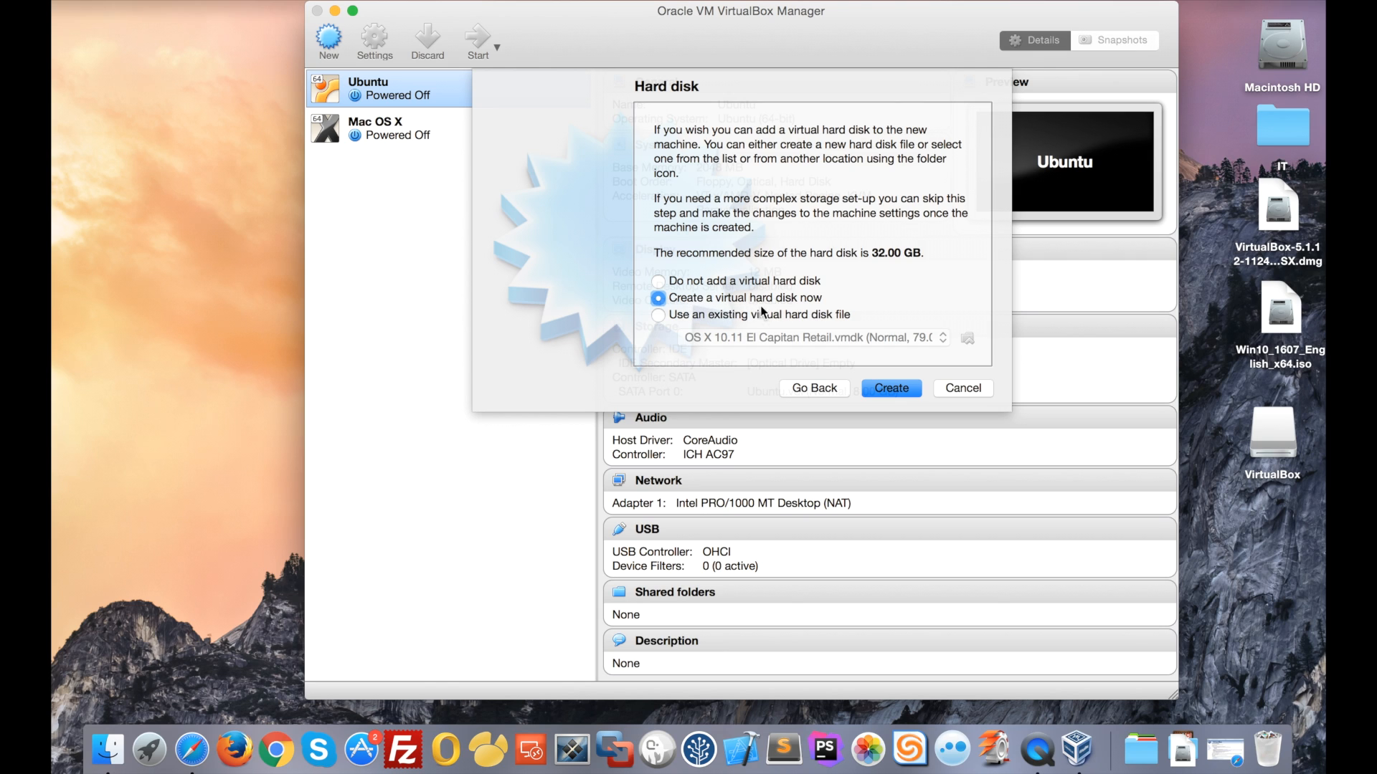
pyautogui.click(893, 389)
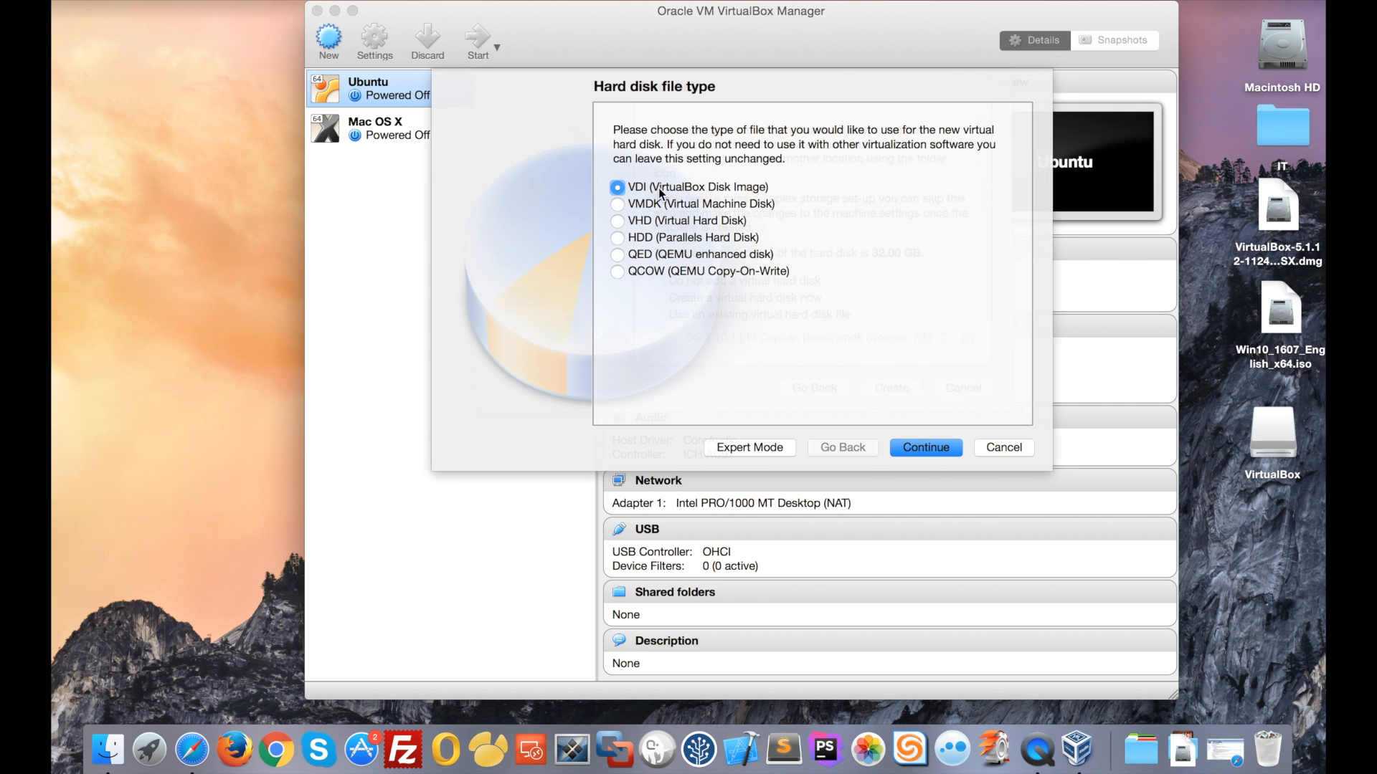
pyautogui.click(925, 448)
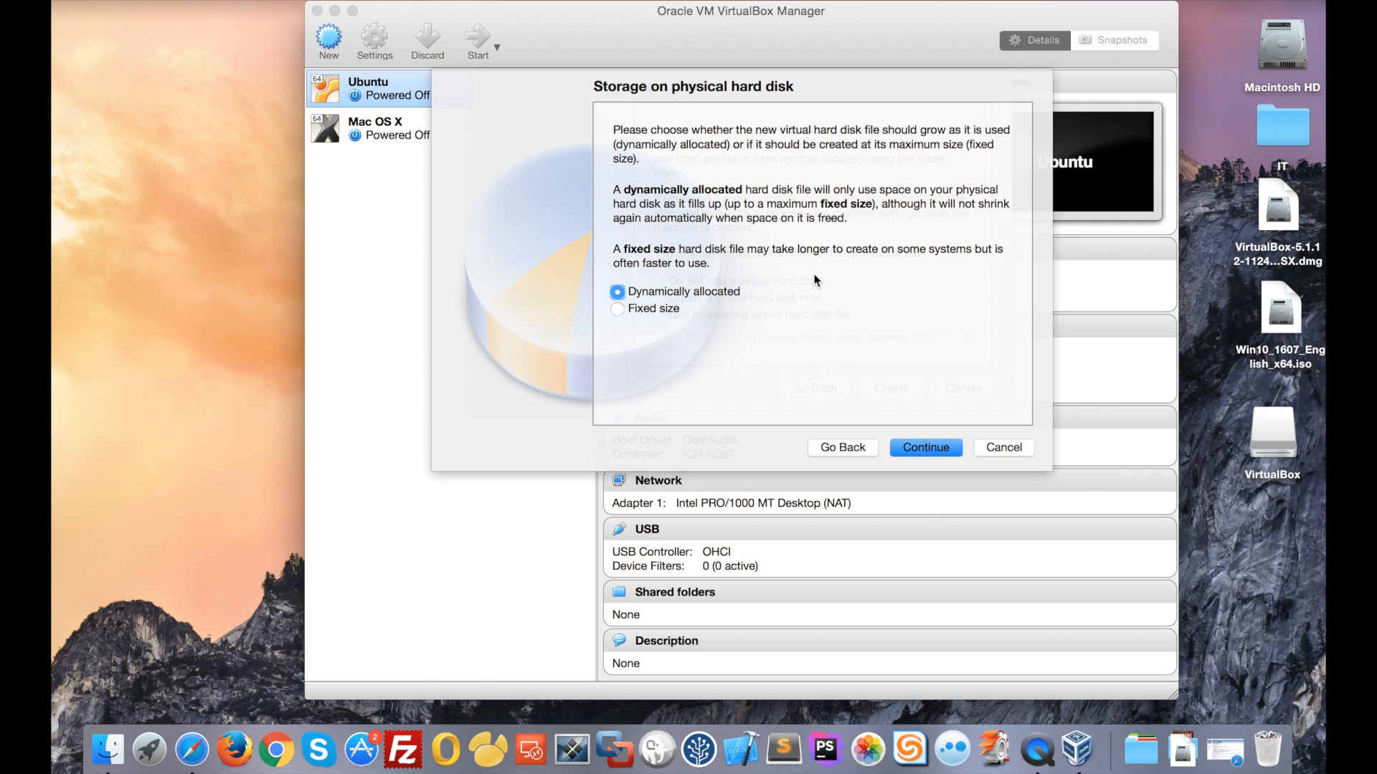
pyautogui.click(920, 449)
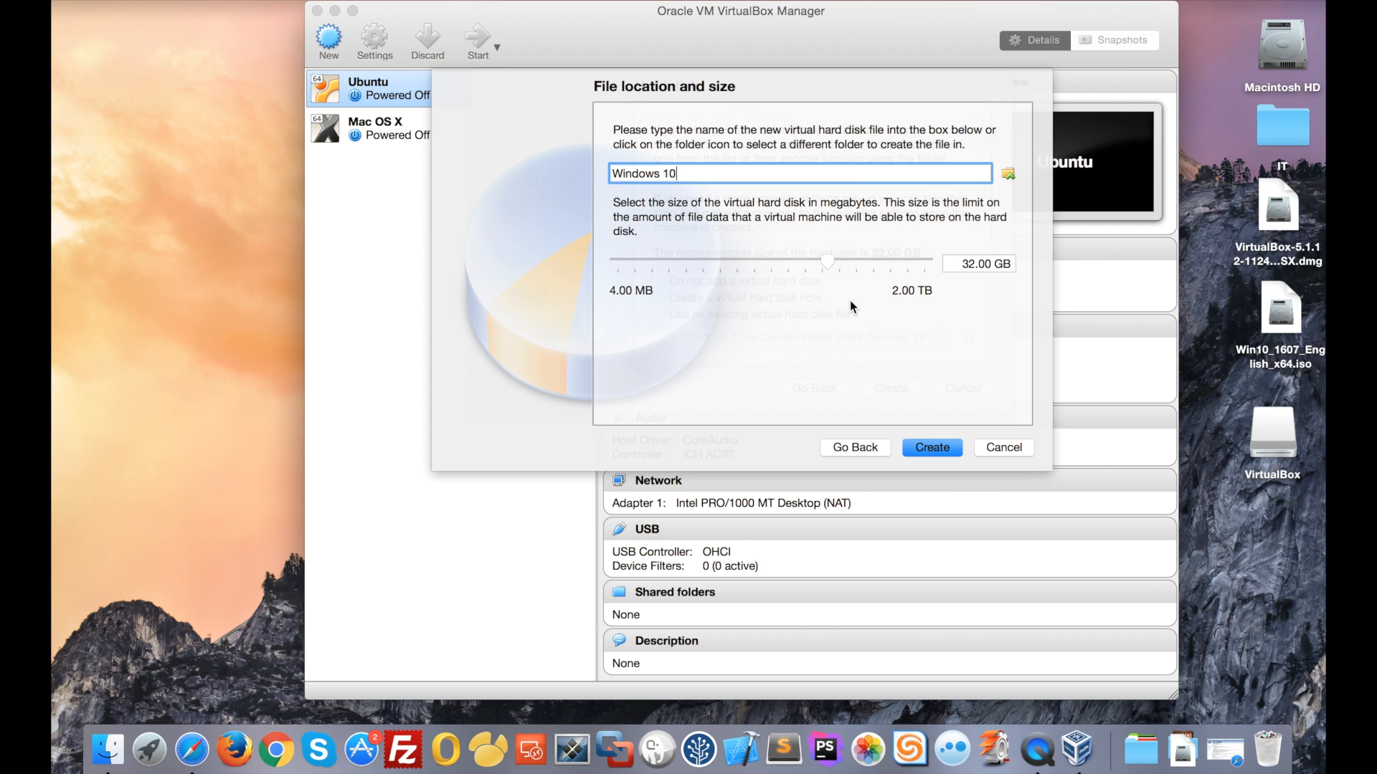
pyautogui.click(928, 450)
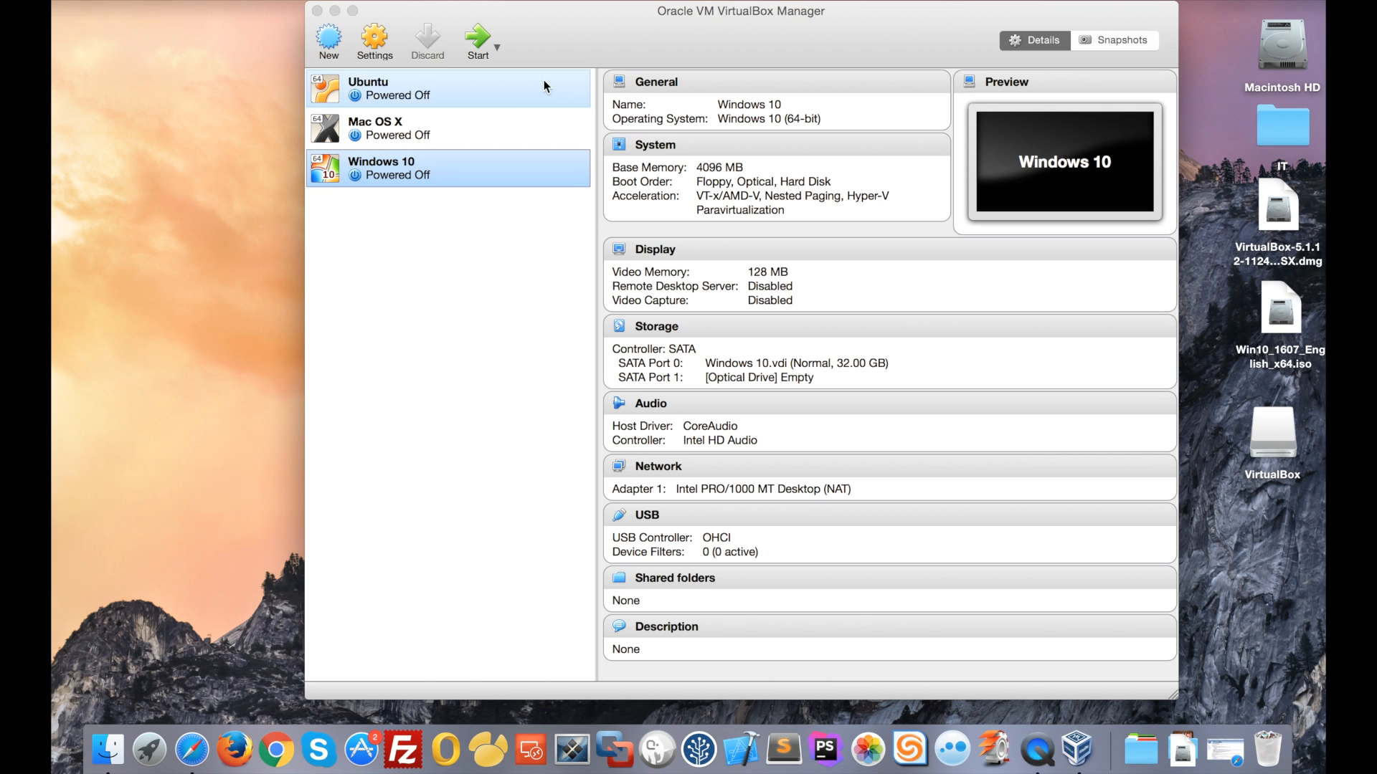
# Disable Floppy in the Windows 10 machine's boot order and review its display settings
pyautogui.click(374, 36)
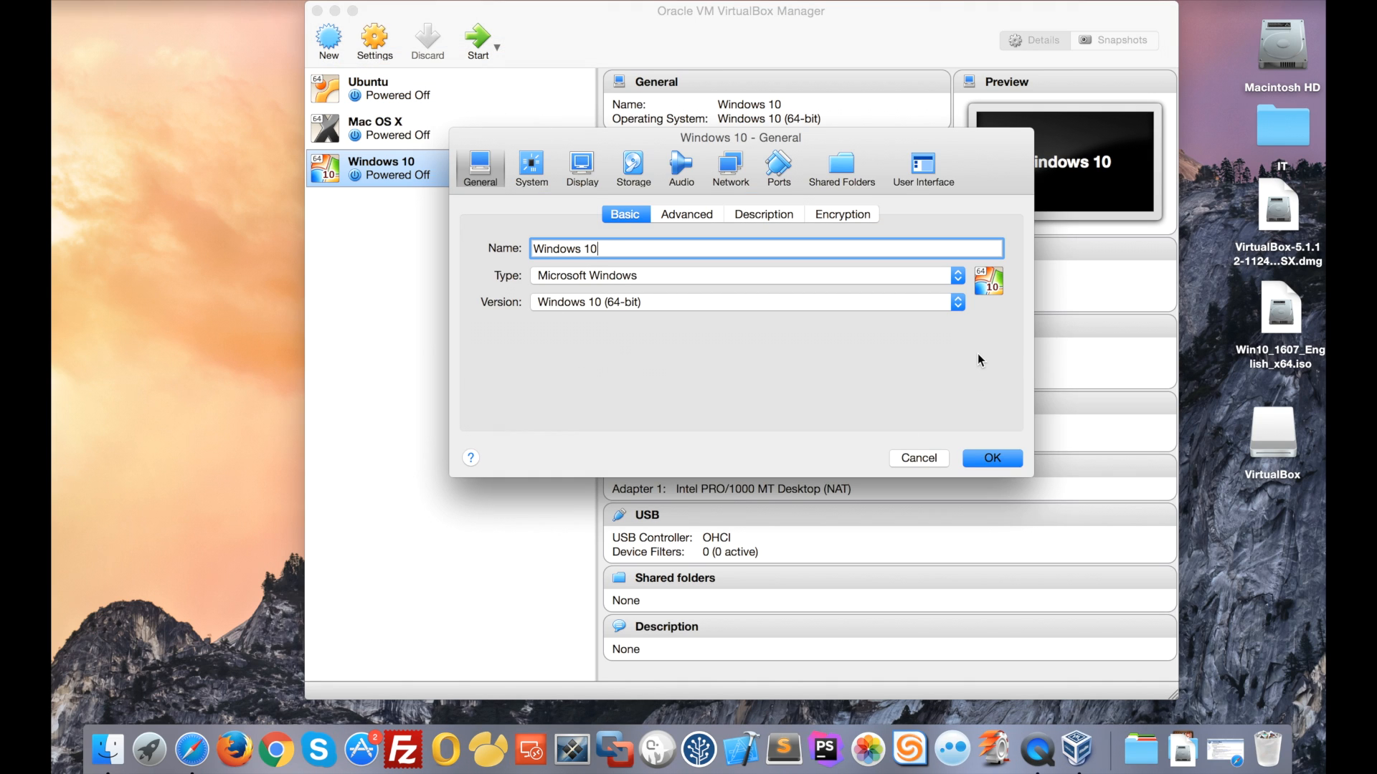
pyautogui.click(532, 167)
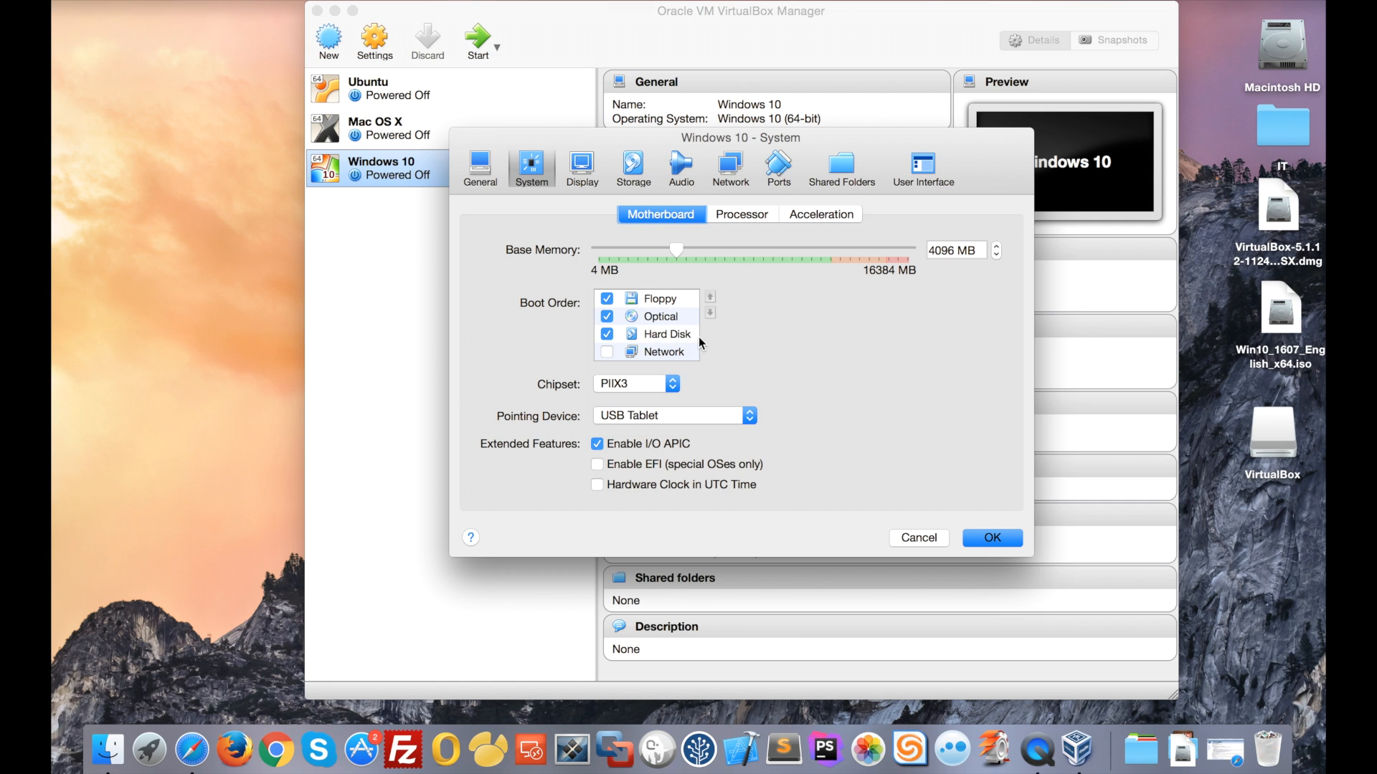
pyautogui.click(607, 300)
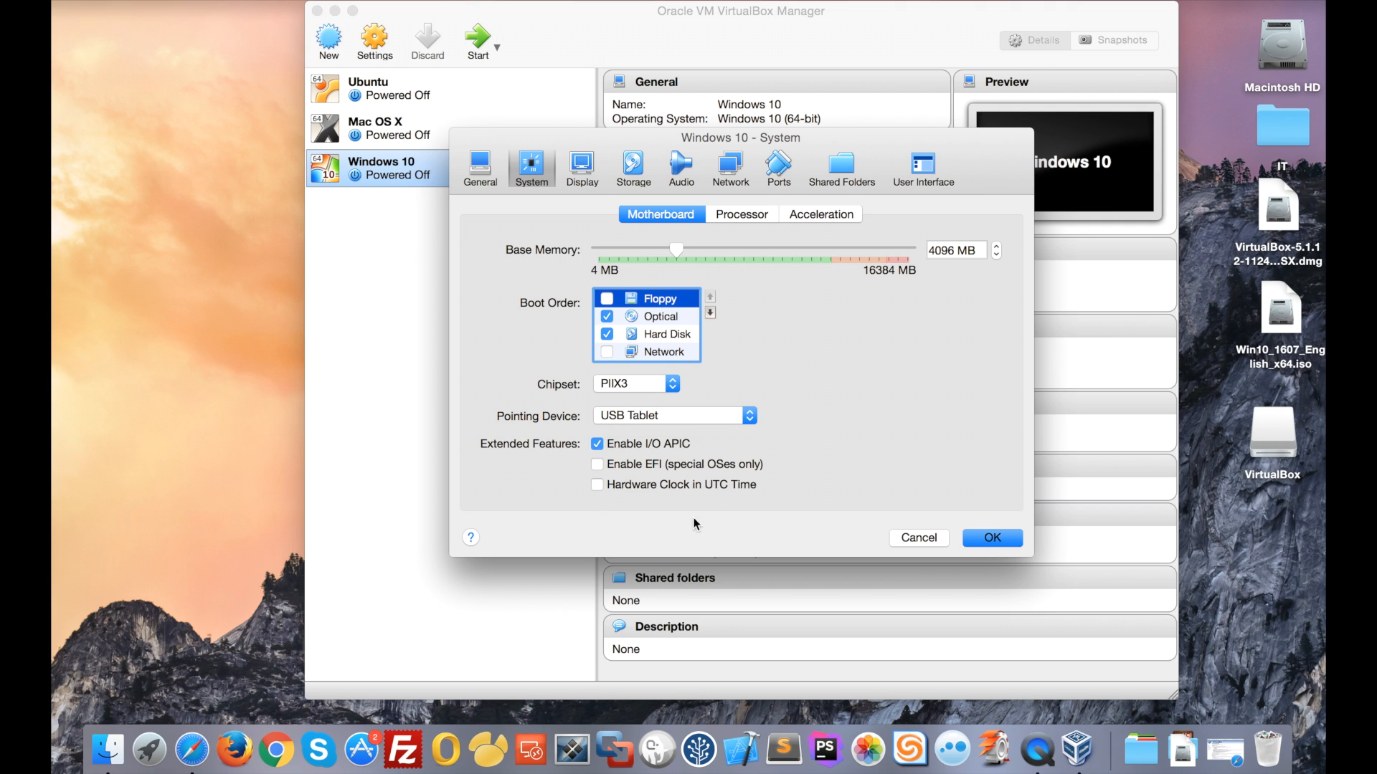
pyautogui.click(583, 166)
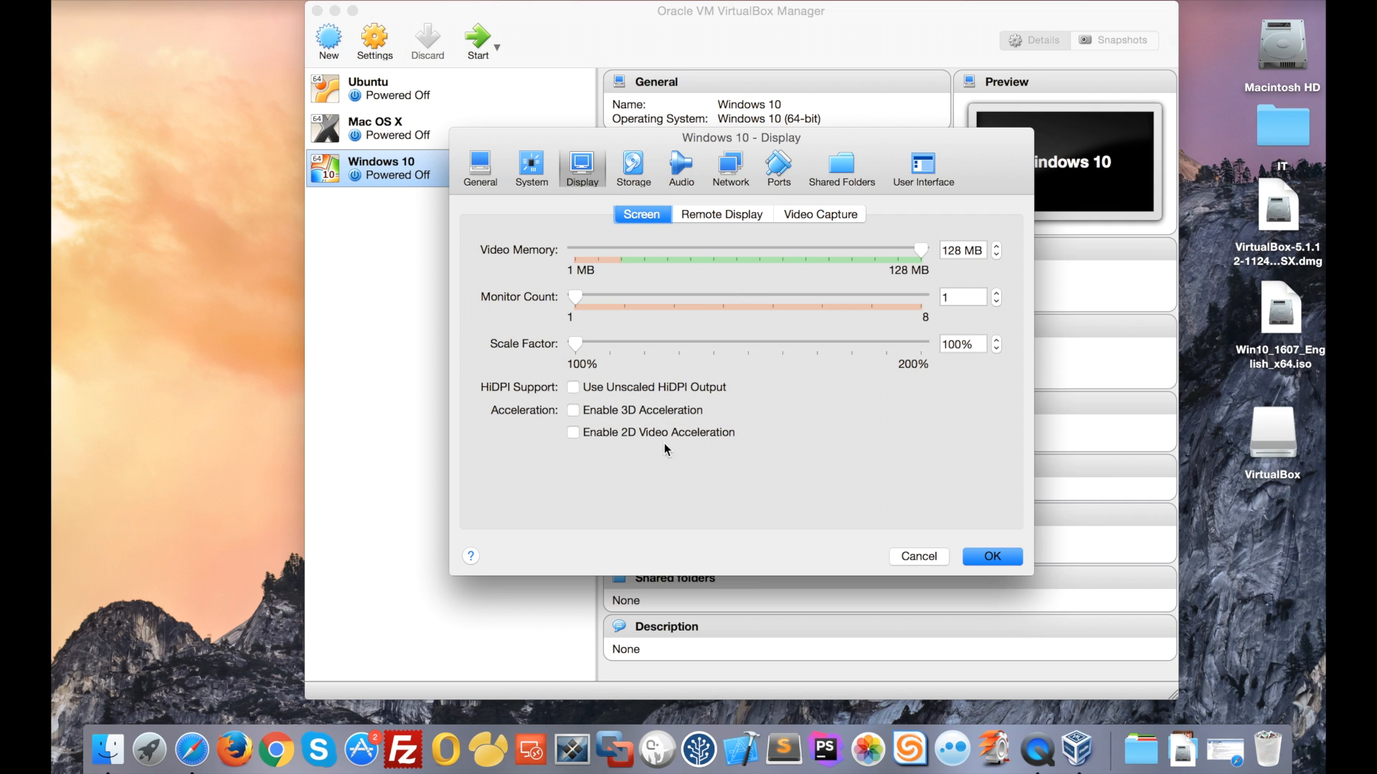
# Load Win10_1607_English_x64.iso into the virtual machine's empty optical drive and save the machine settings
pyautogui.click(638, 161)
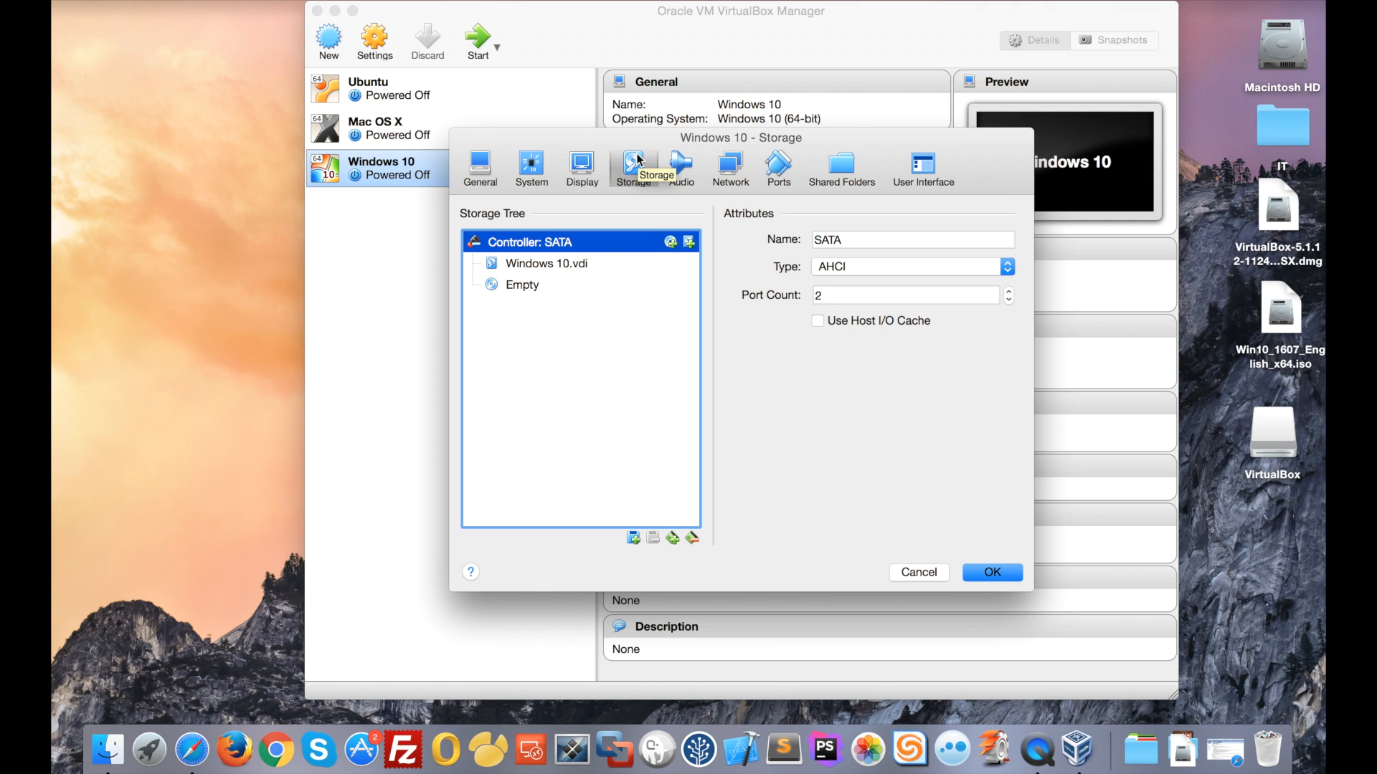
pyautogui.click(552, 266)
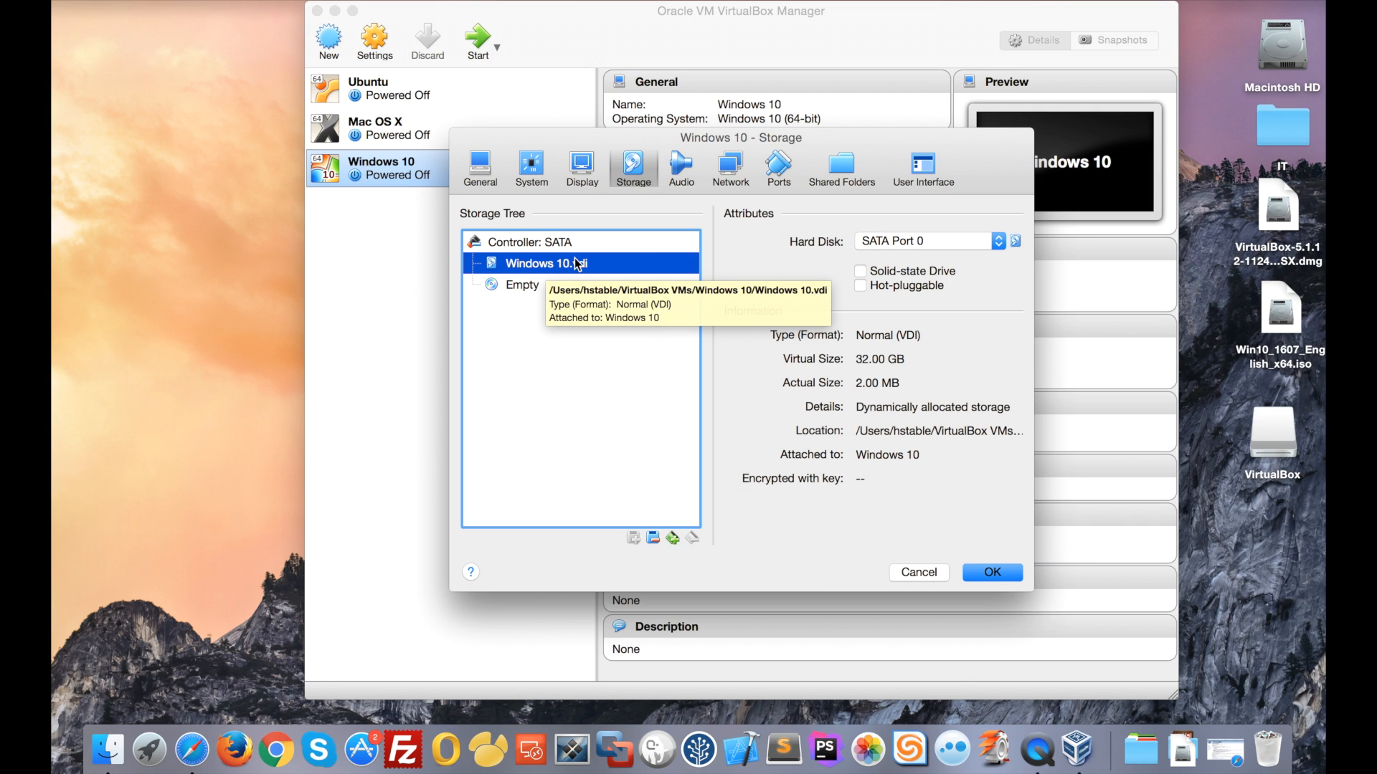
pyautogui.click(522, 287)
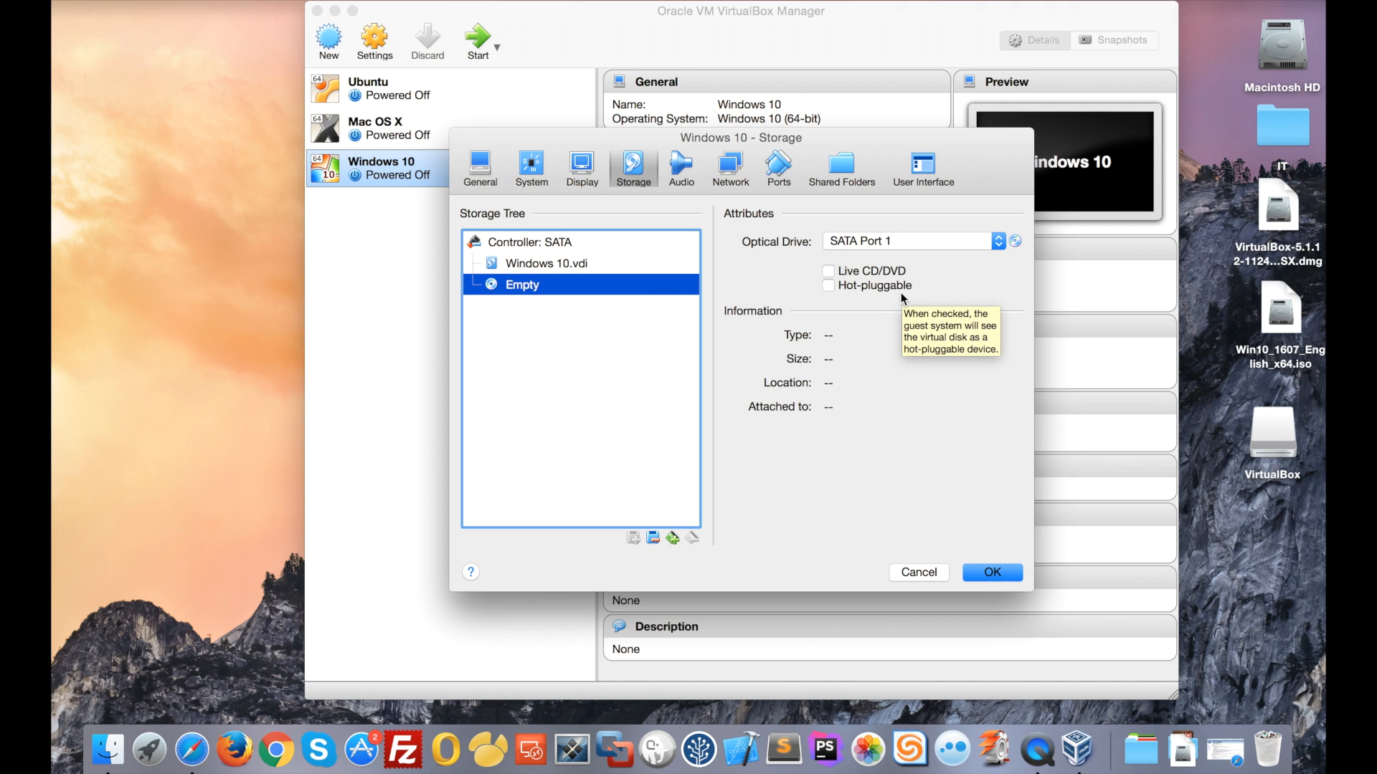
pyautogui.click(1016, 242)
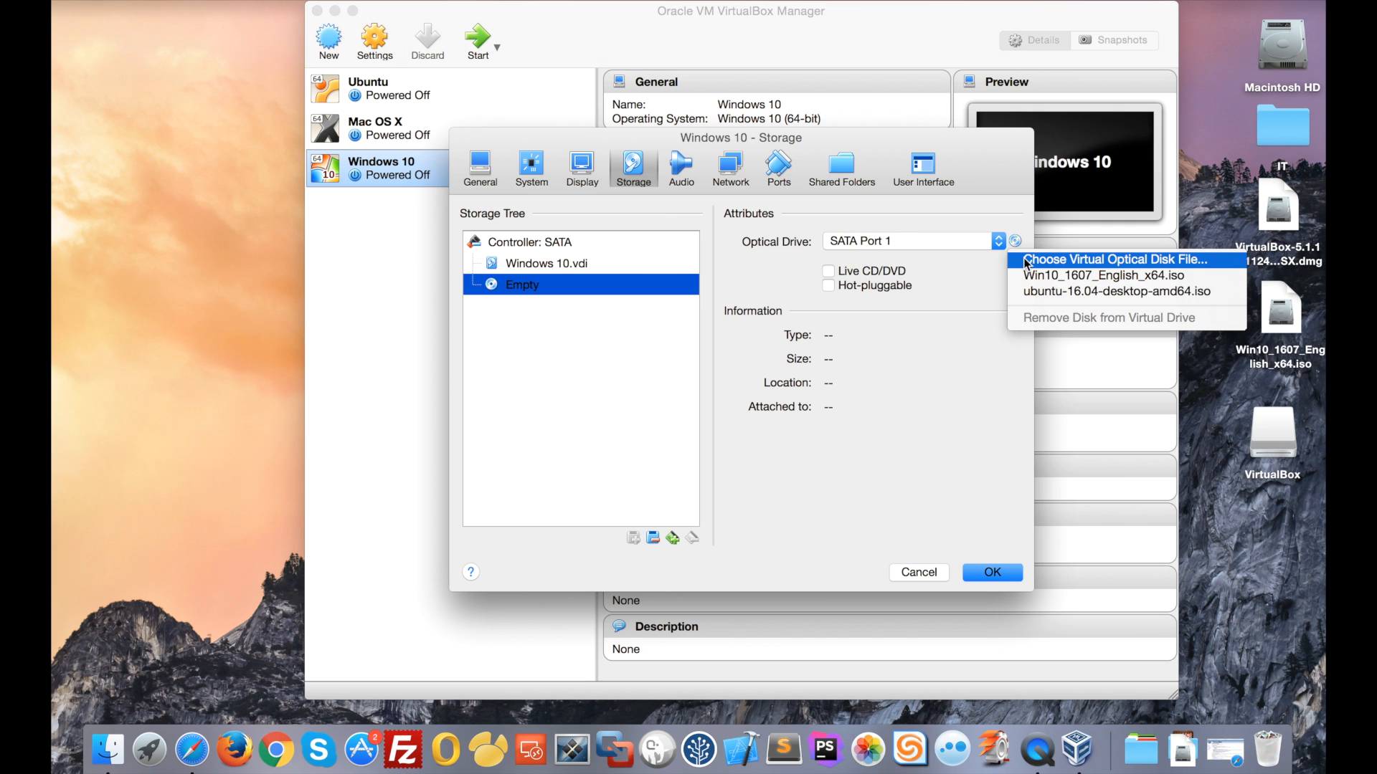
pyautogui.click(1024, 259)
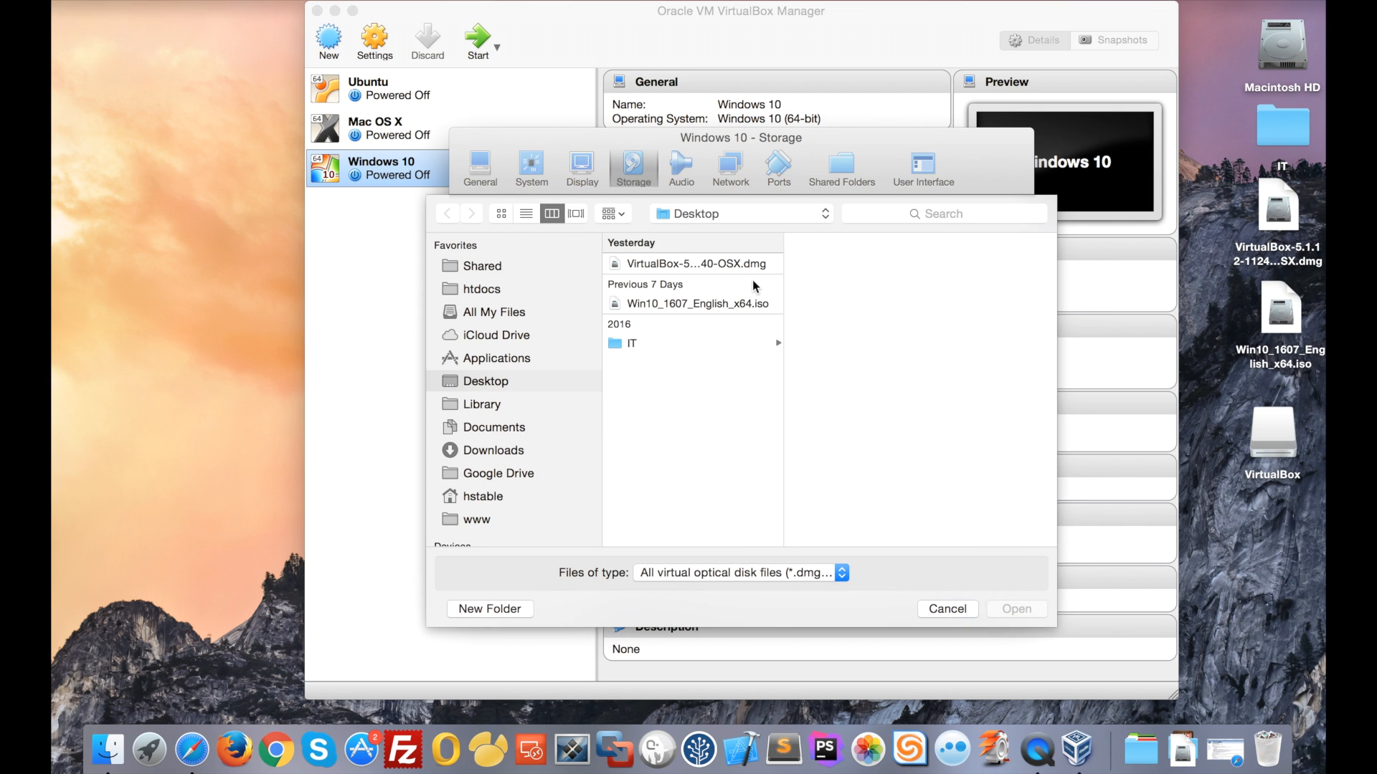
pyautogui.click(662, 306)
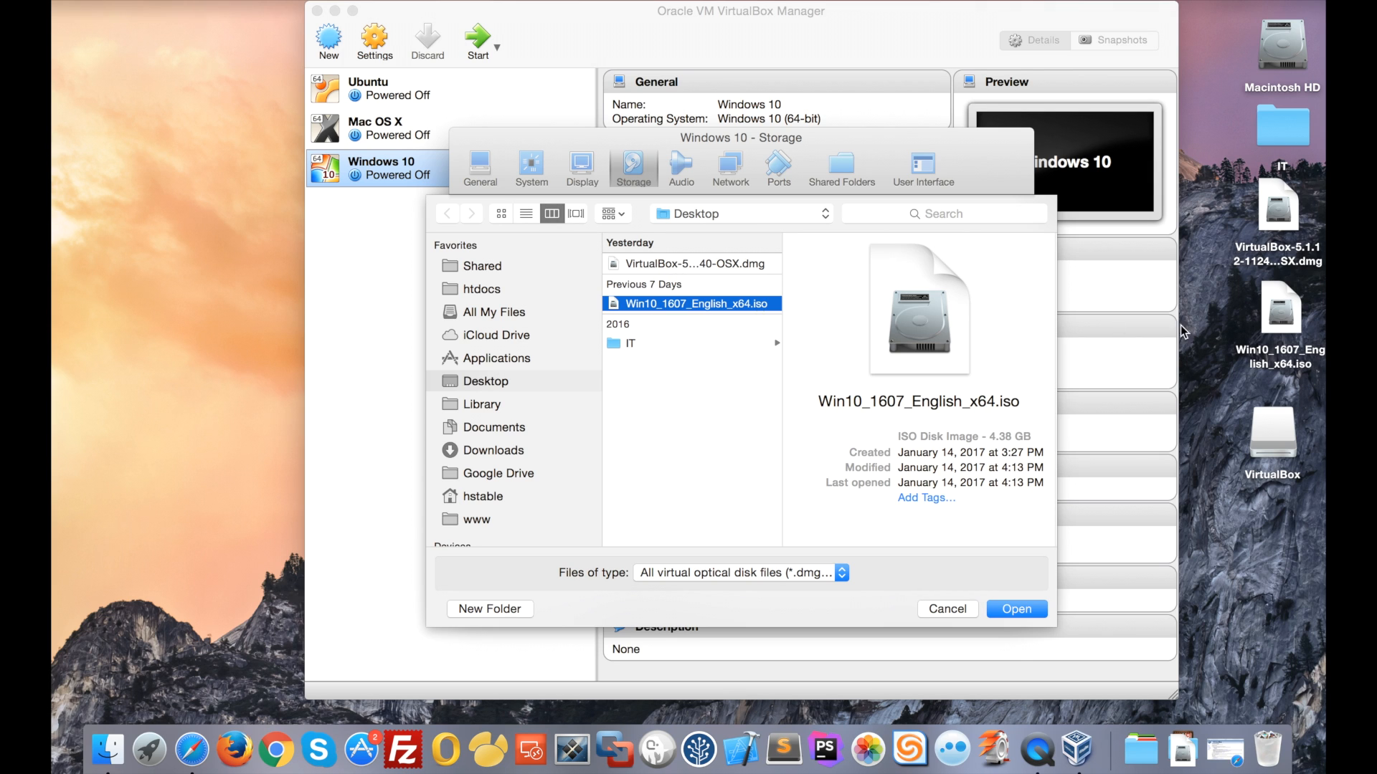
pyautogui.click(1015, 609)
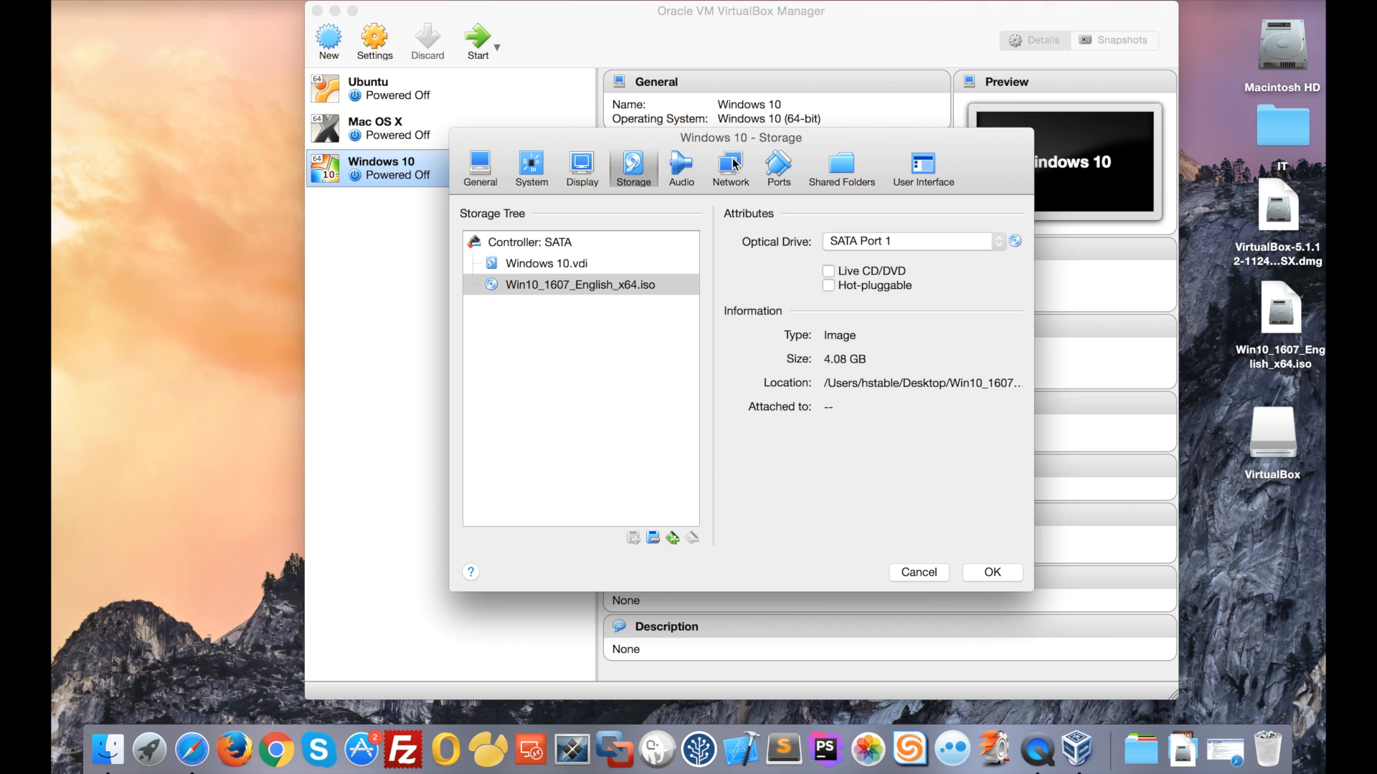
pyautogui.click(825, 174)
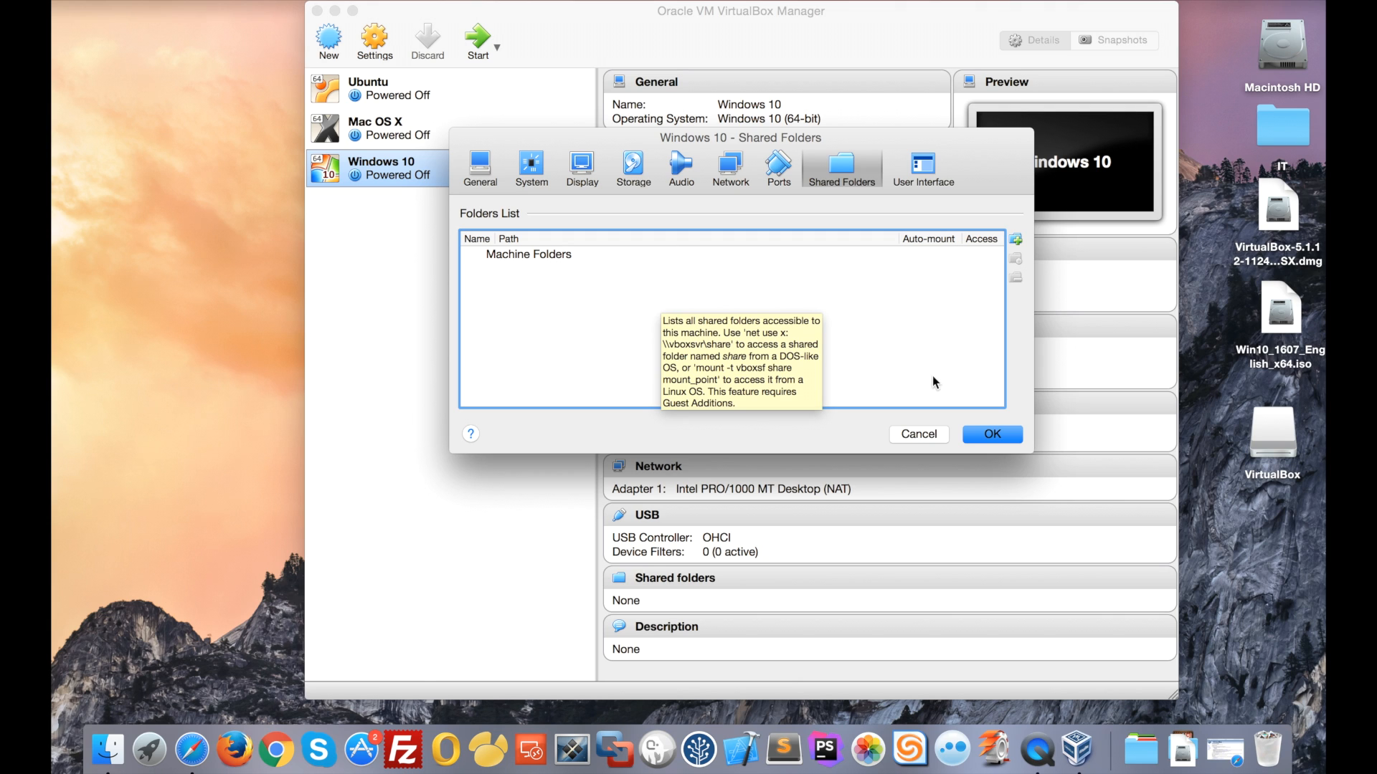
pyautogui.click(981, 436)
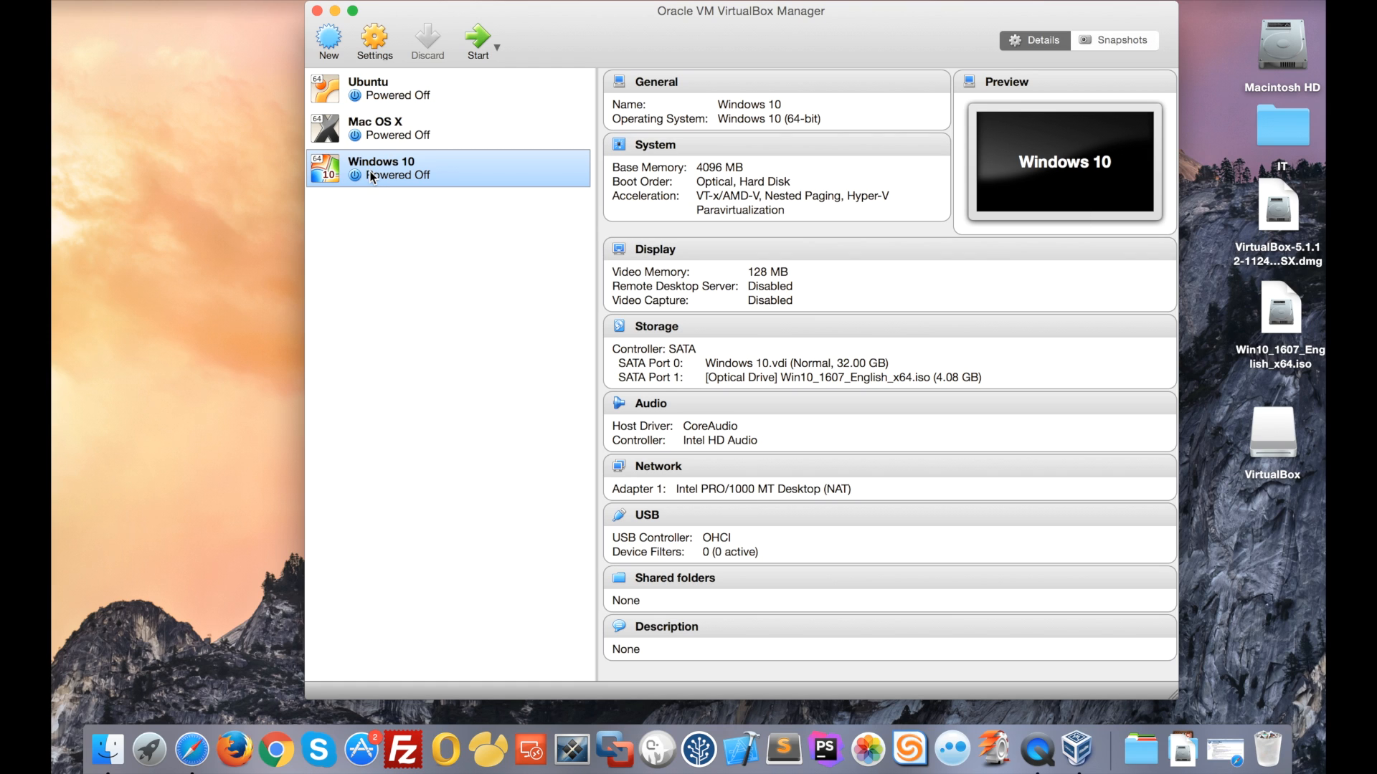
# Start the Windows 10 virtual machine and begin the Windows installation with English (United States) and the US keyboard
pyautogui.click(479, 39)
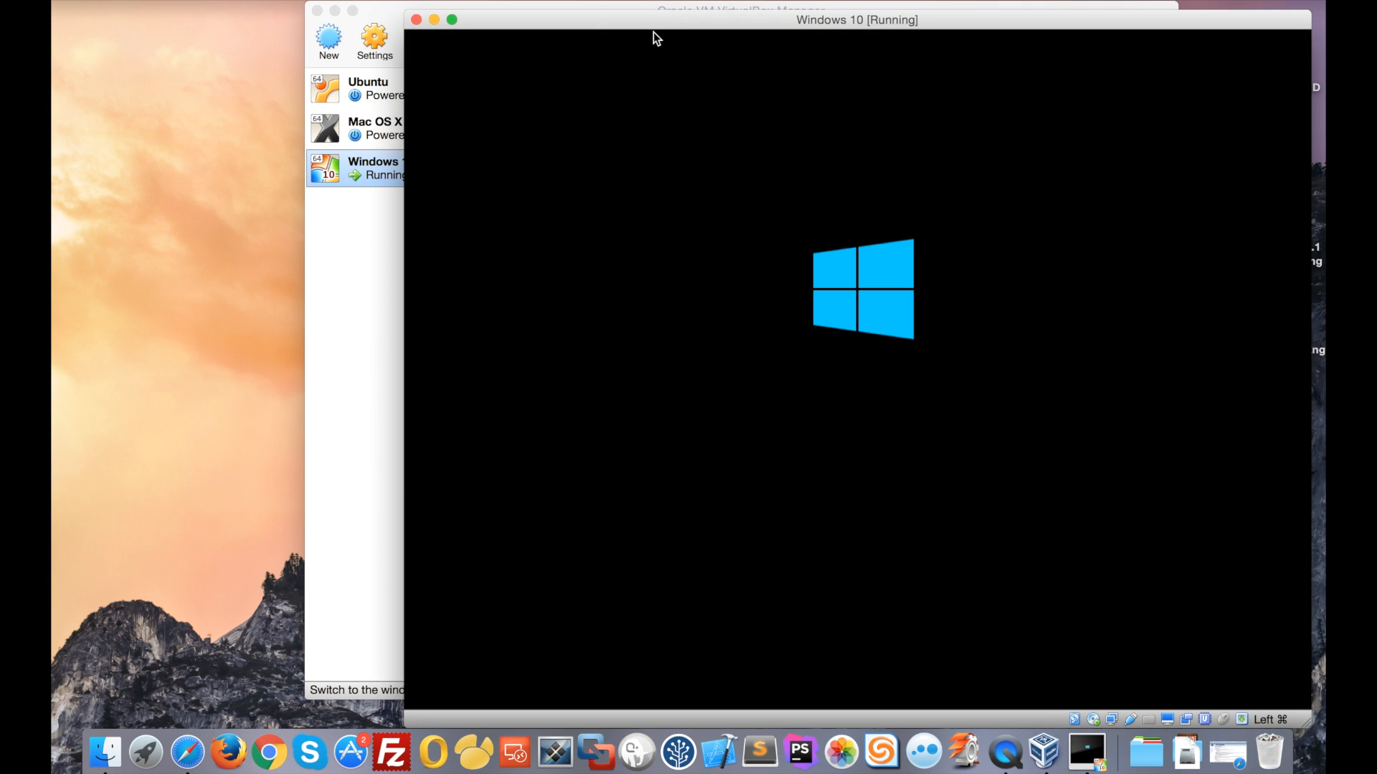
pyautogui.moveTo(654, 15); pyautogui.dragTo(540, 6)
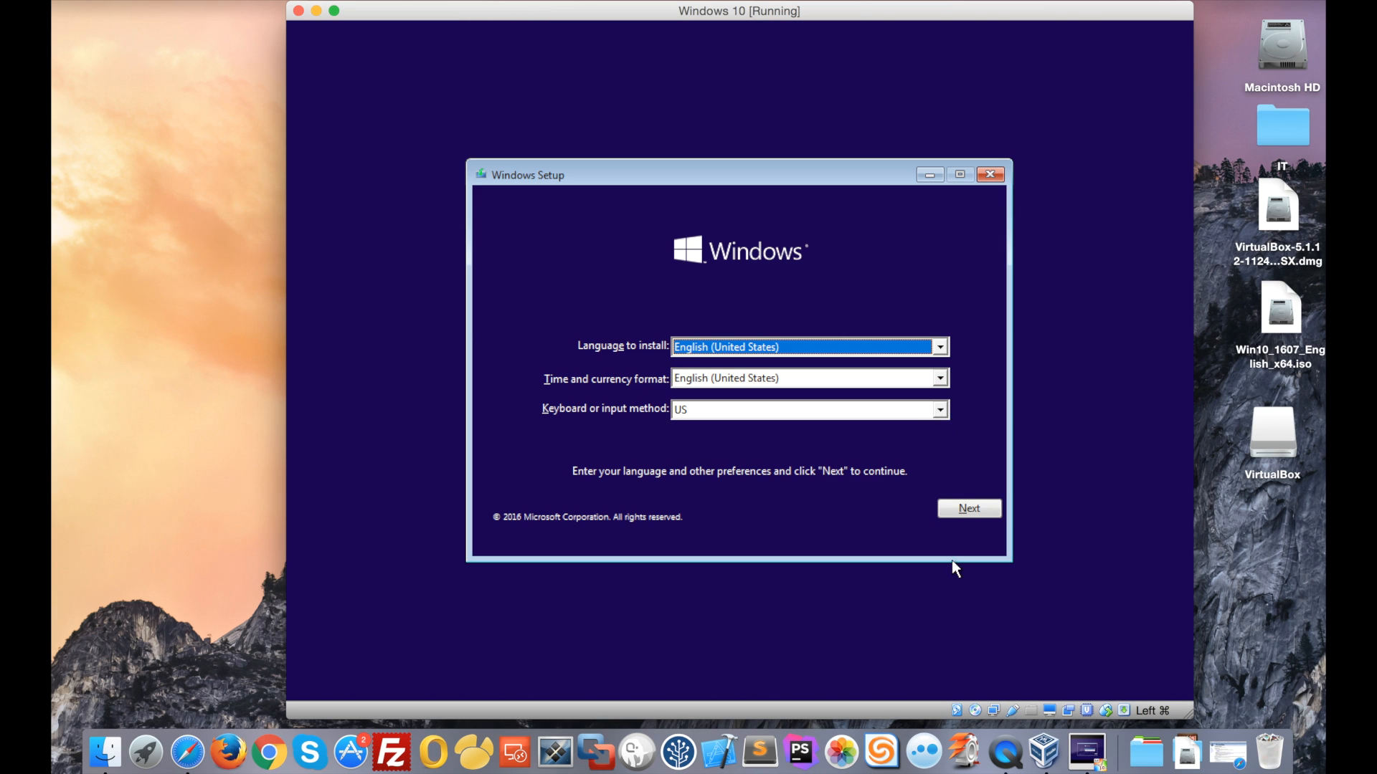
pyautogui.click(970, 508)
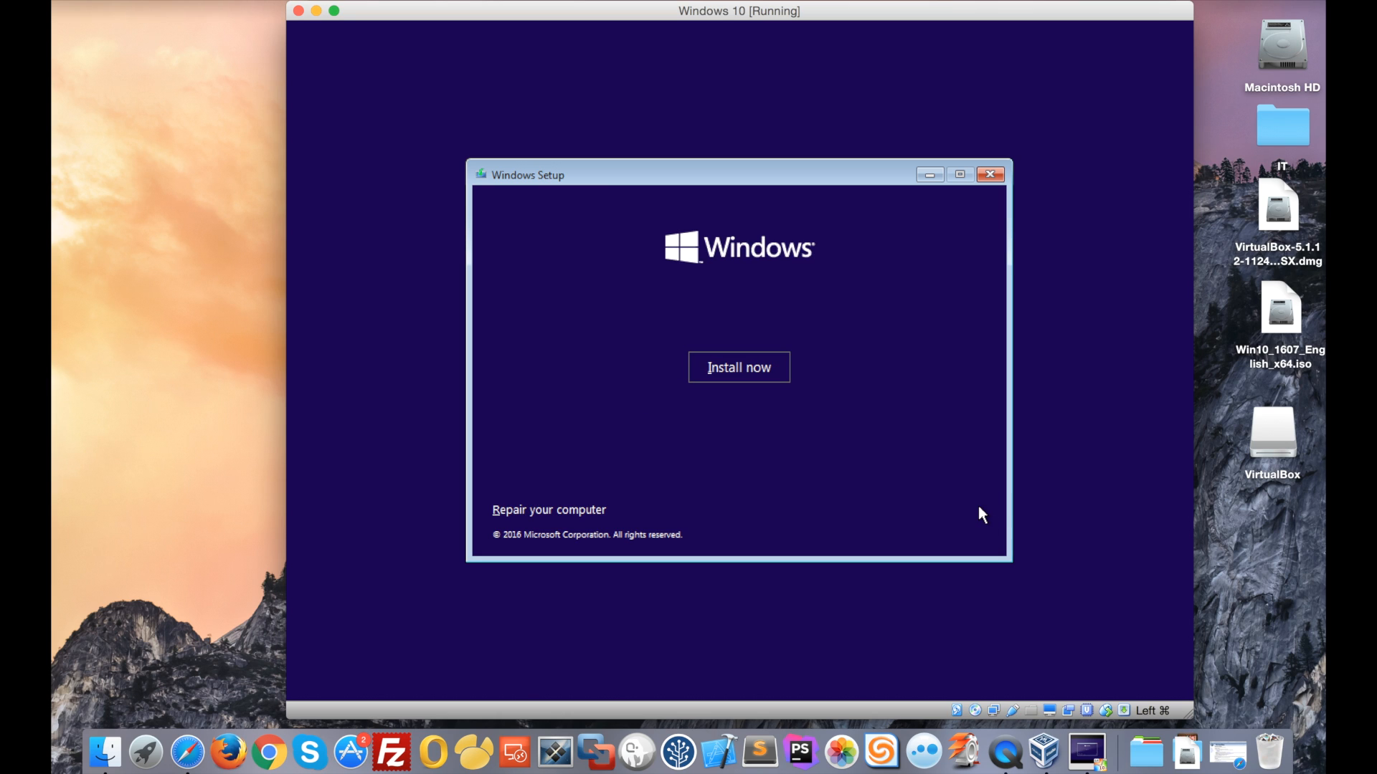
pyautogui.click(726, 367)
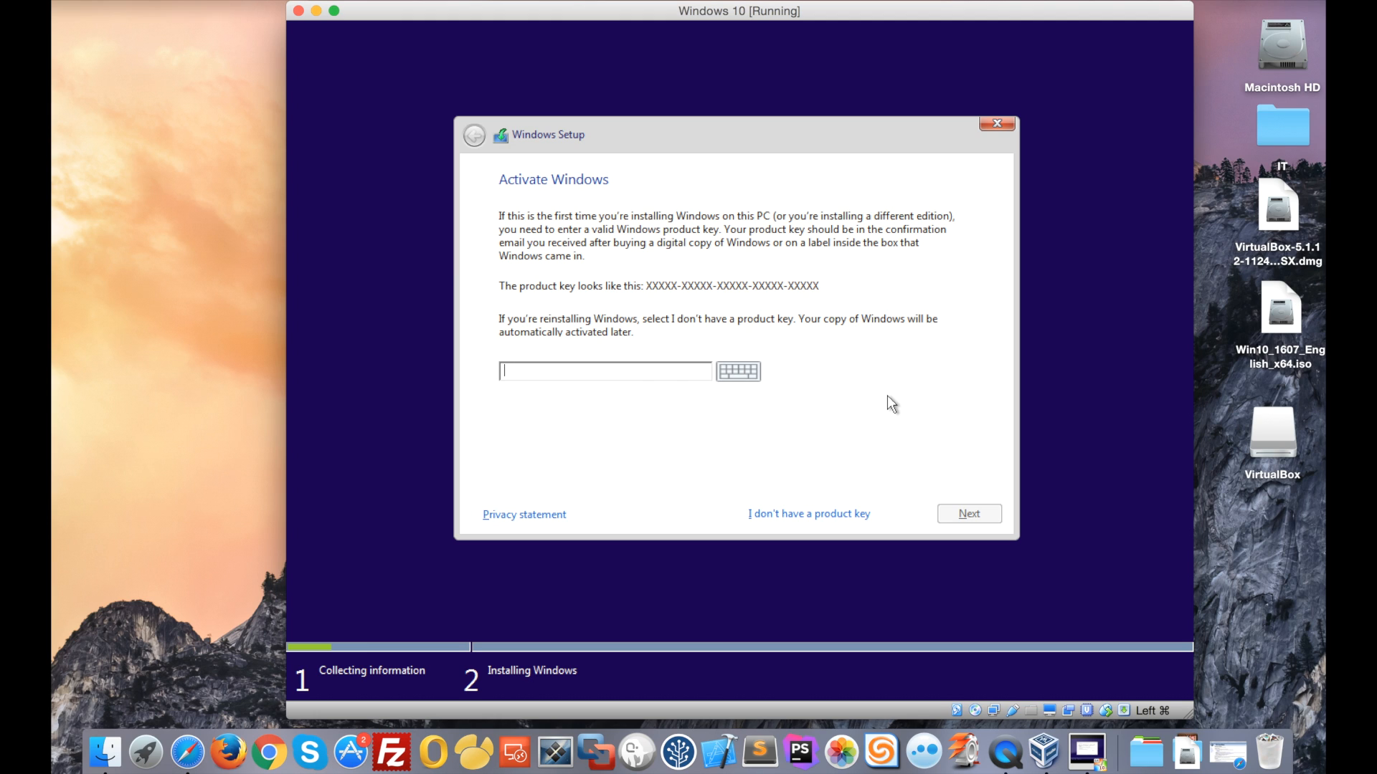
# Skip the product key and select Windows 10 Home as the operating system to install
pyautogui.click(815, 514)
pyautogui.click(557, 252)
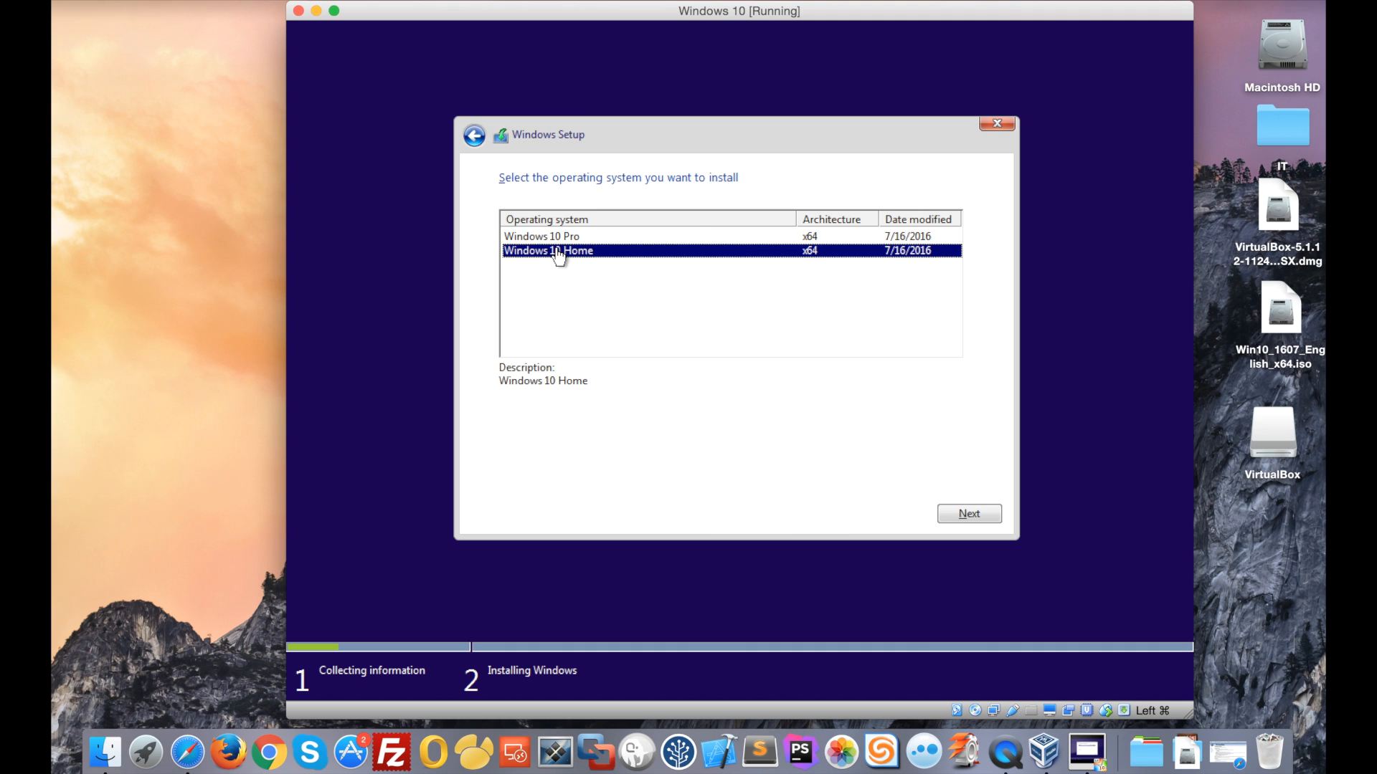
pyautogui.click(970, 514)
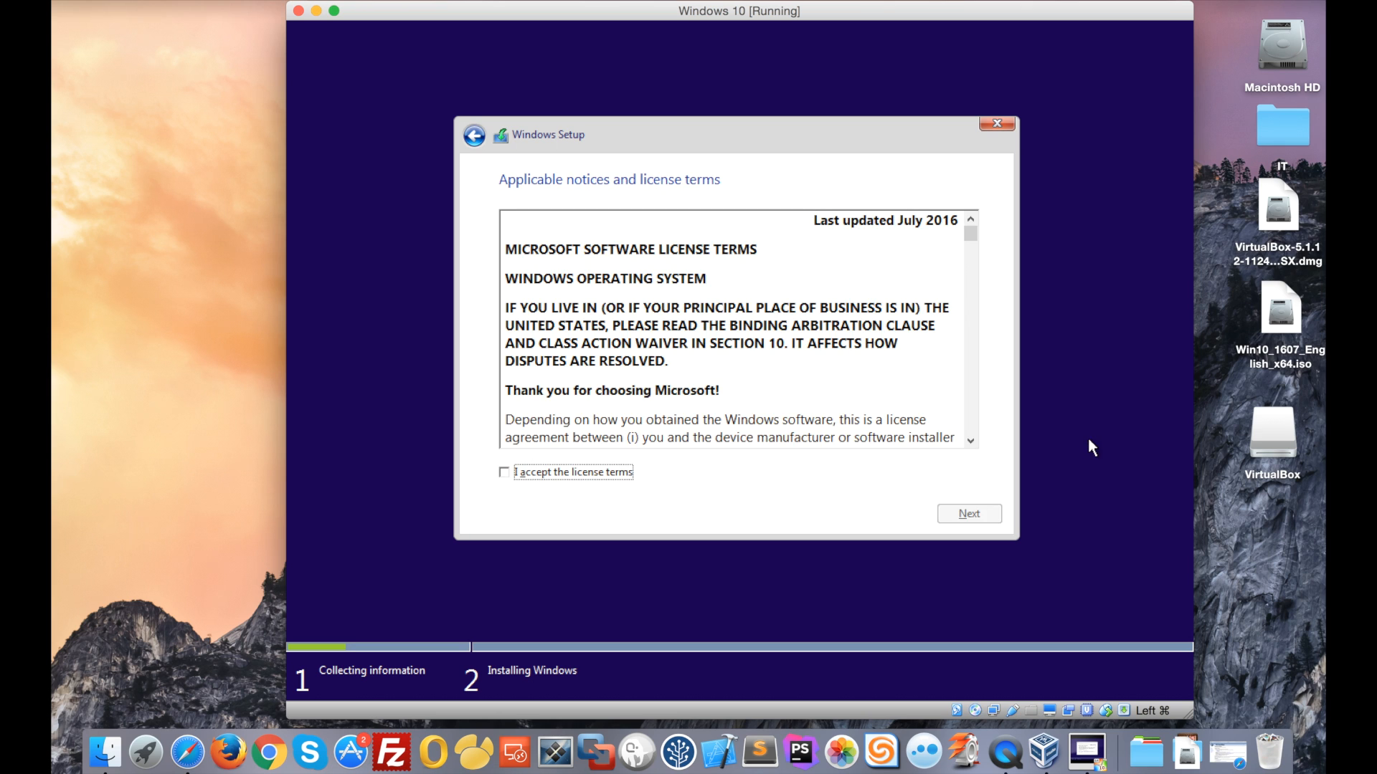
# Accept the license terms and start a custom, Windows-only installation on the unallocated space of Drive 0
pyautogui.click(590, 475)
pyautogui.click(968, 514)
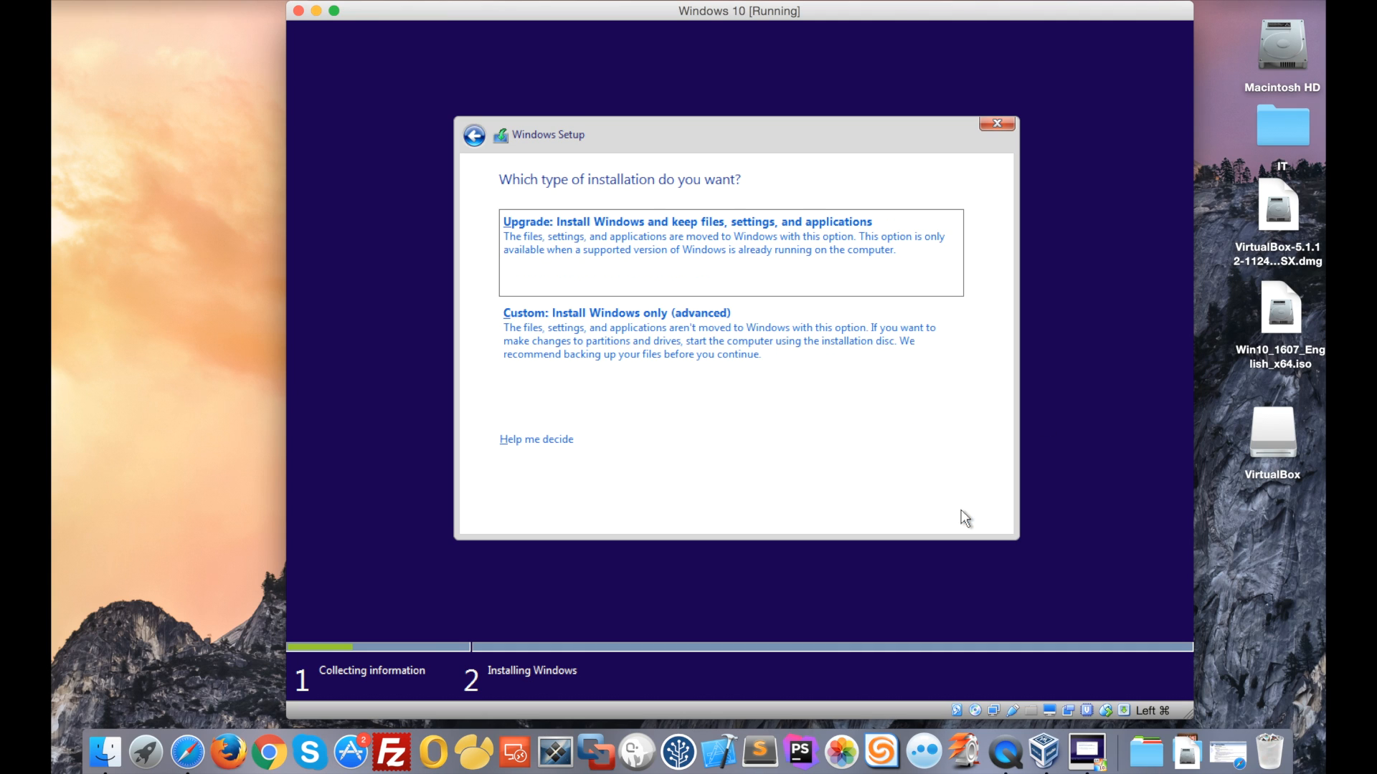
pyautogui.click(659, 340)
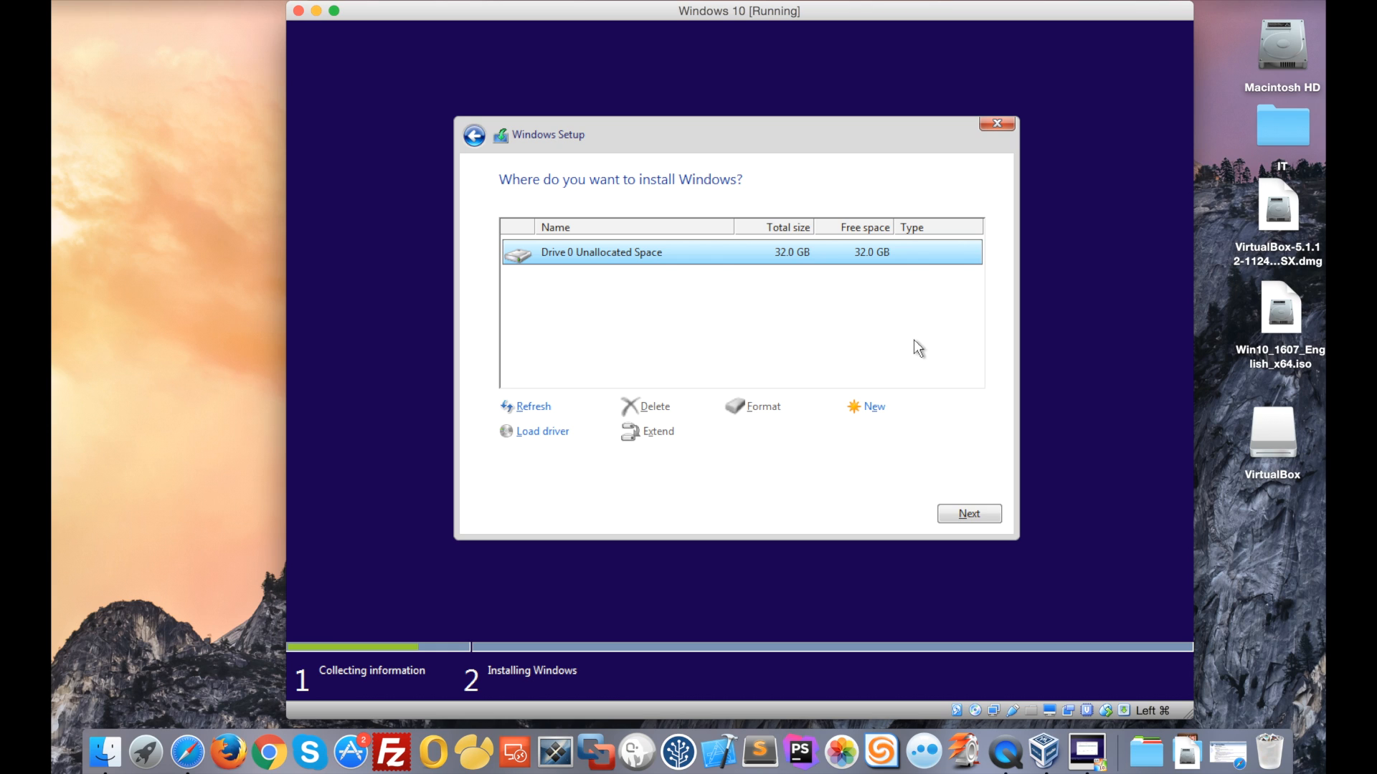
pyautogui.click(969, 512)
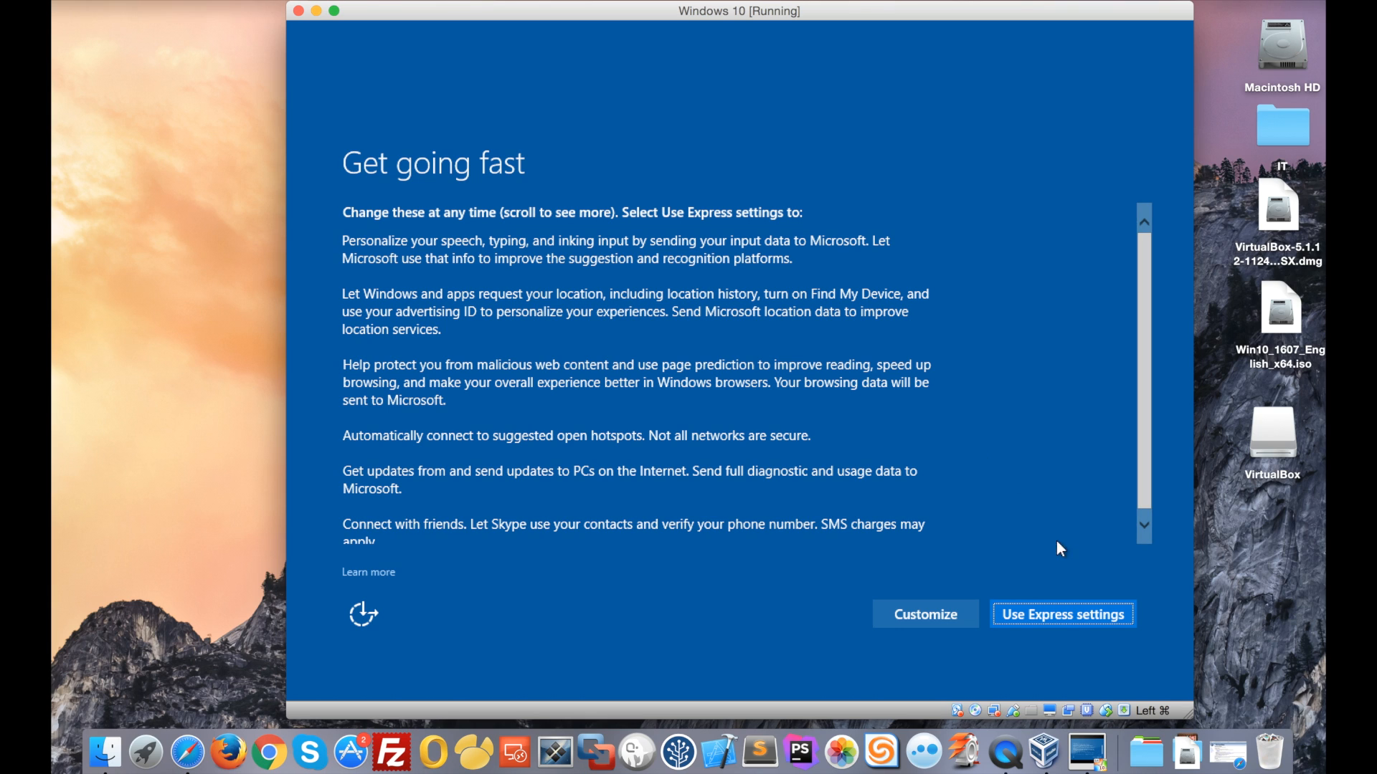
# Accept the Express settings and create a local account with the user's name and no password instead of signing in with a Microsoft account
pyautogui.click(1047, 619)
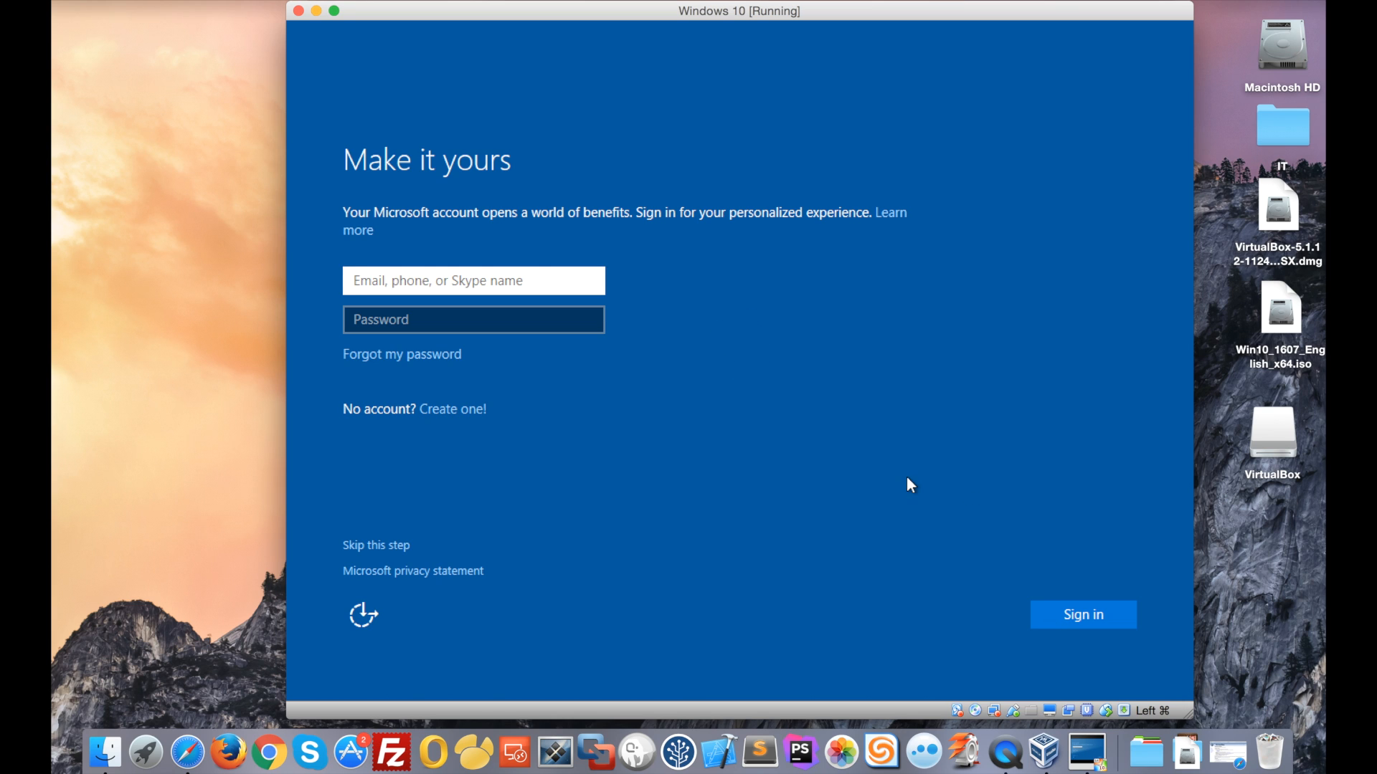
pyautogui.click(378, 546)
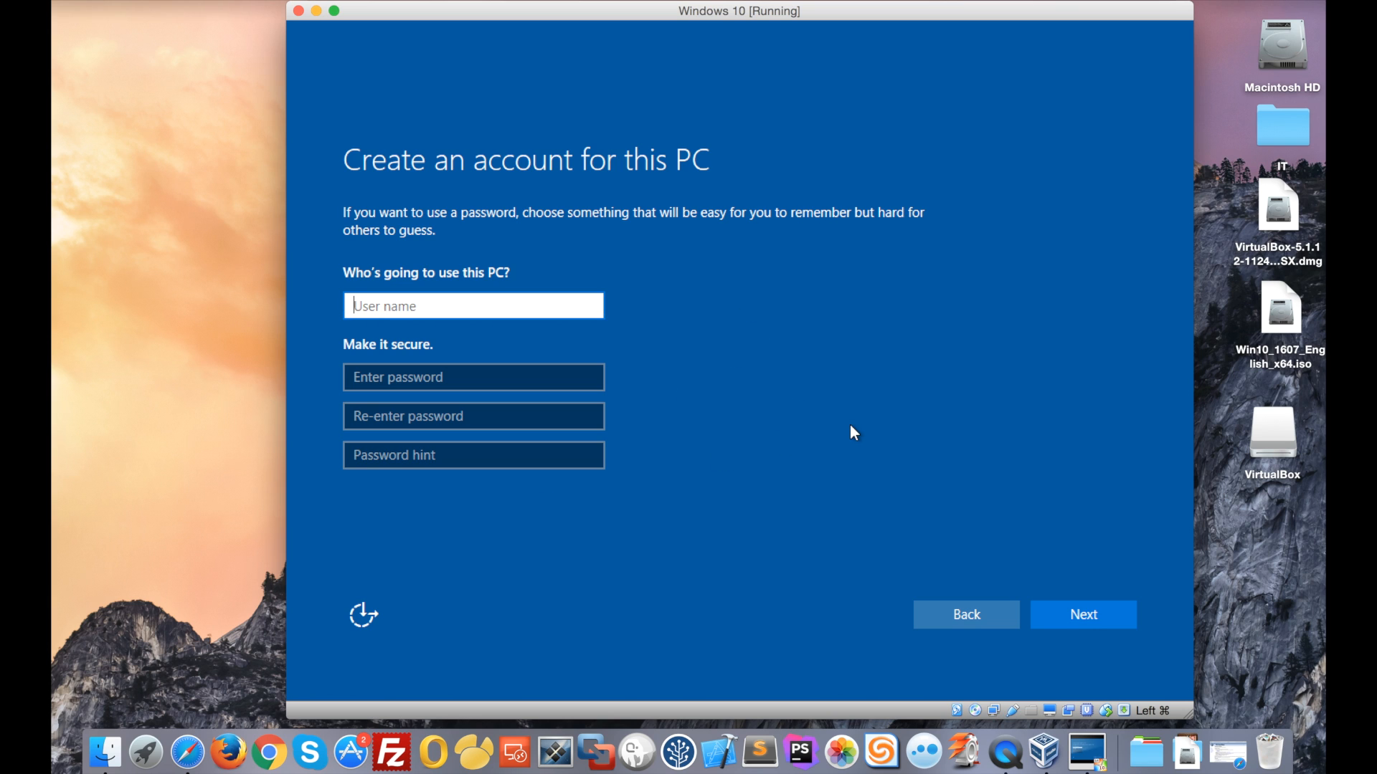
pyautogui.write('Hubert')
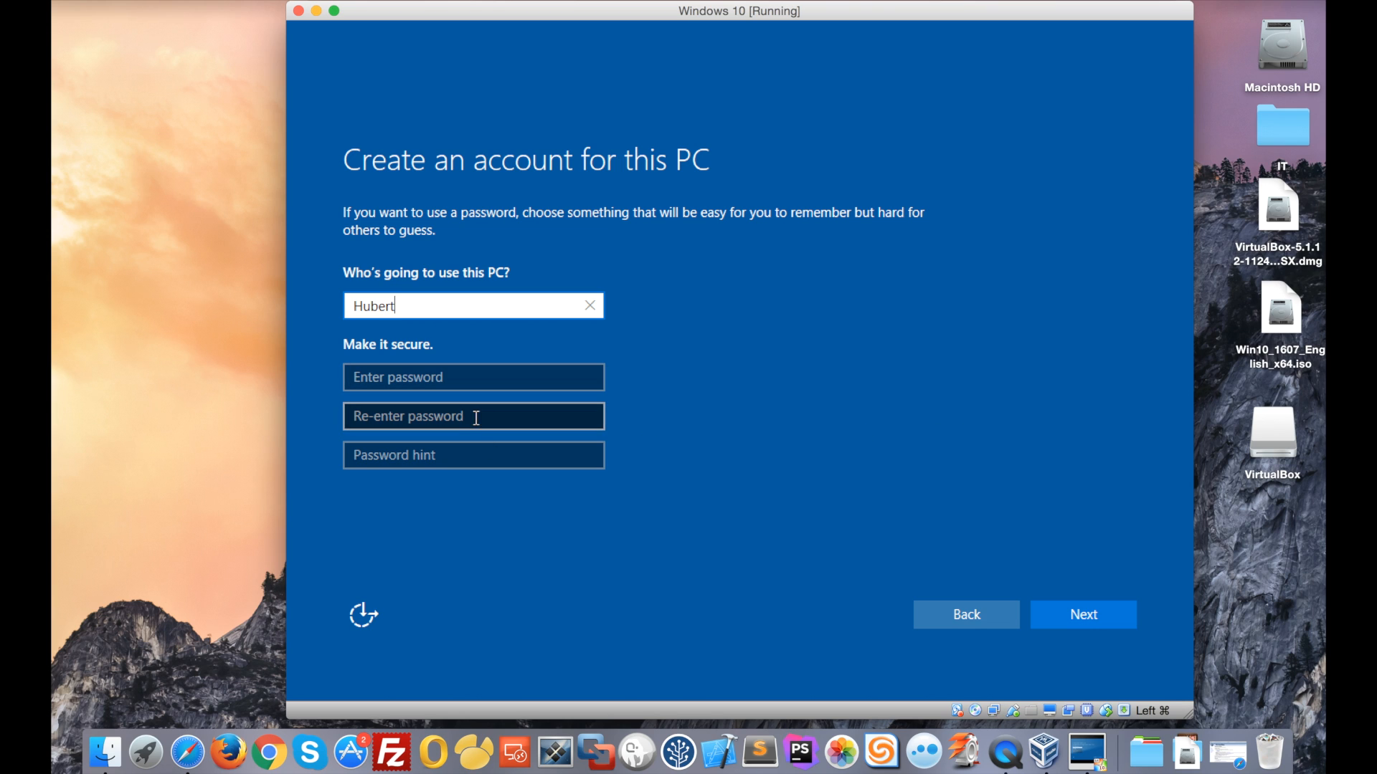
pyautogui.click(1079, 615)
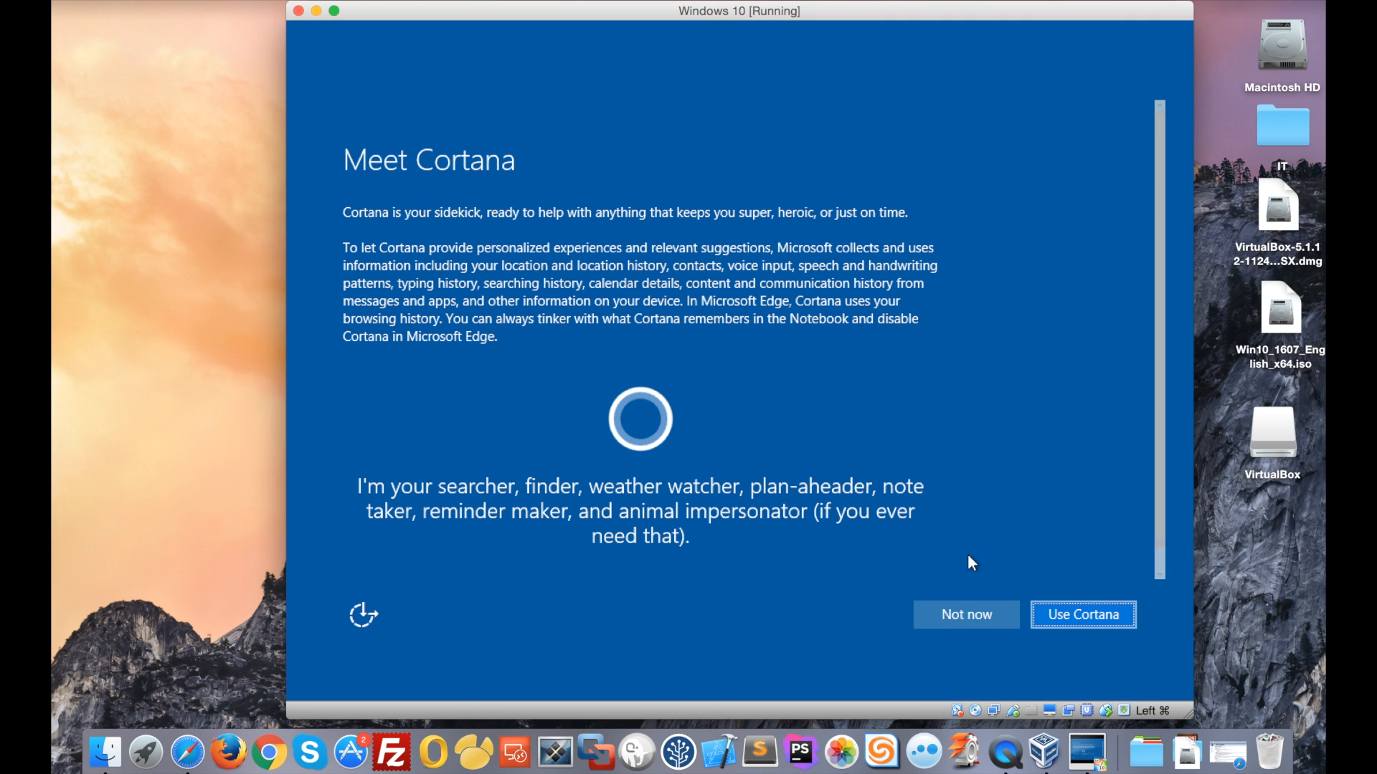
# Decline Cortana and do not allow the PC to be discoverable on the network
pyautogui.click(951, 623)
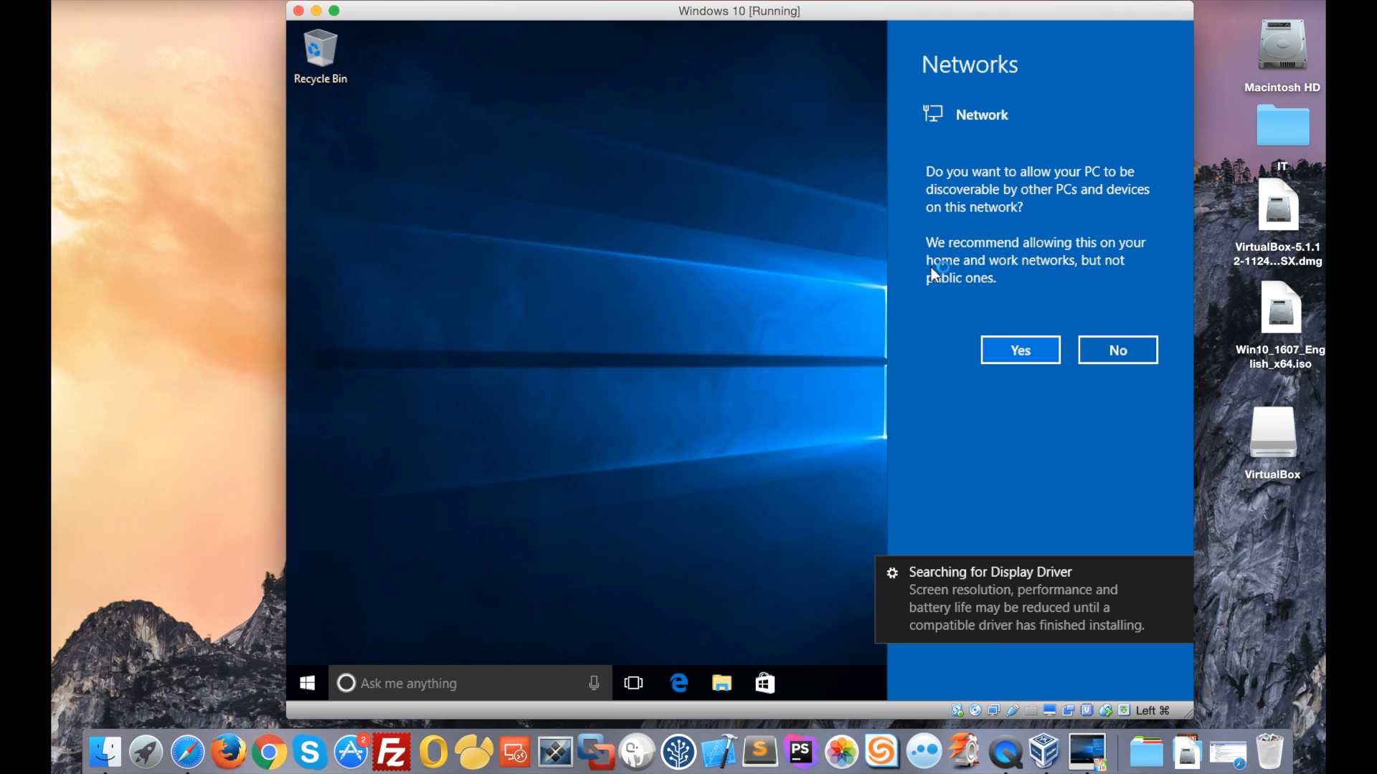
pyautogui.click(1100, 351)
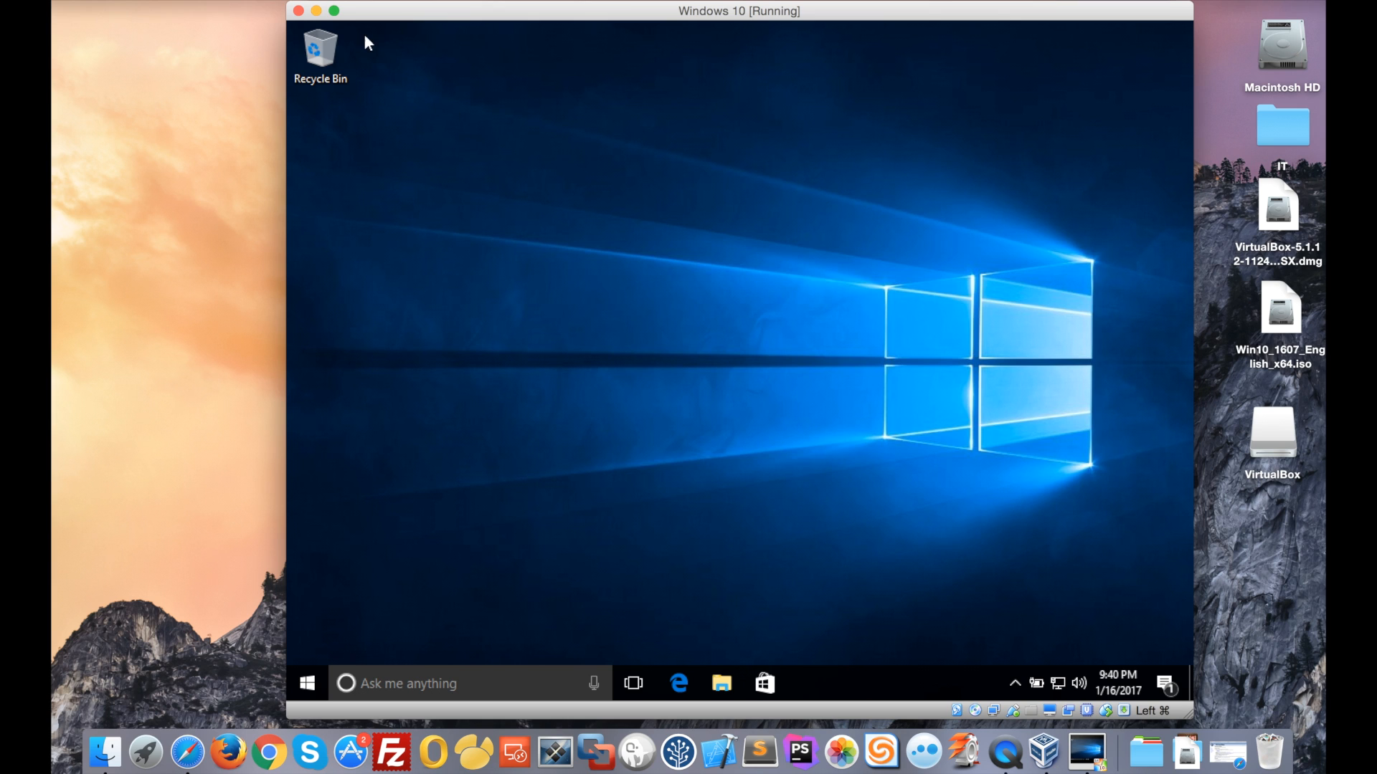
# Switch the Windows 10 virtual machine to full-screen mode and flip to the Mac desktop and back
pyautogui.click(335, 11)
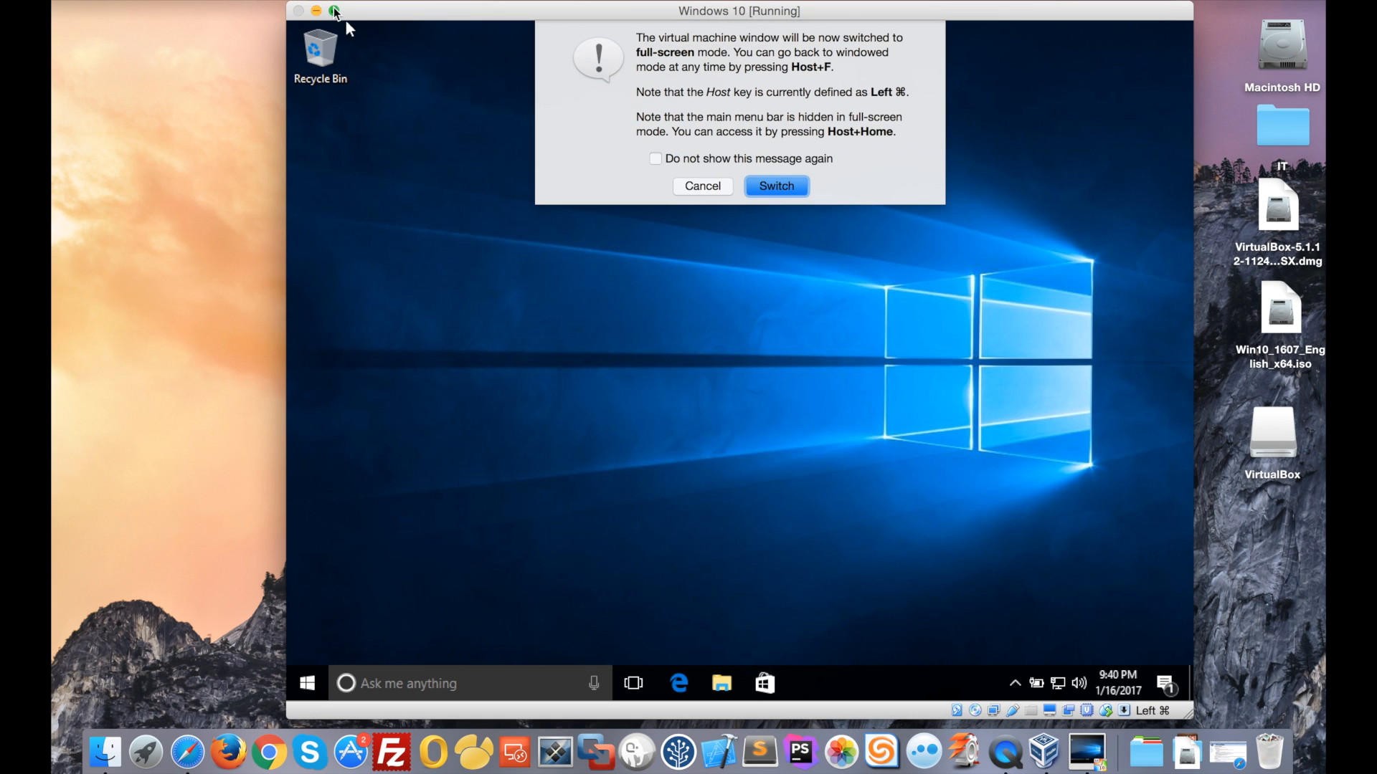
pyautogui.click(756, 186)
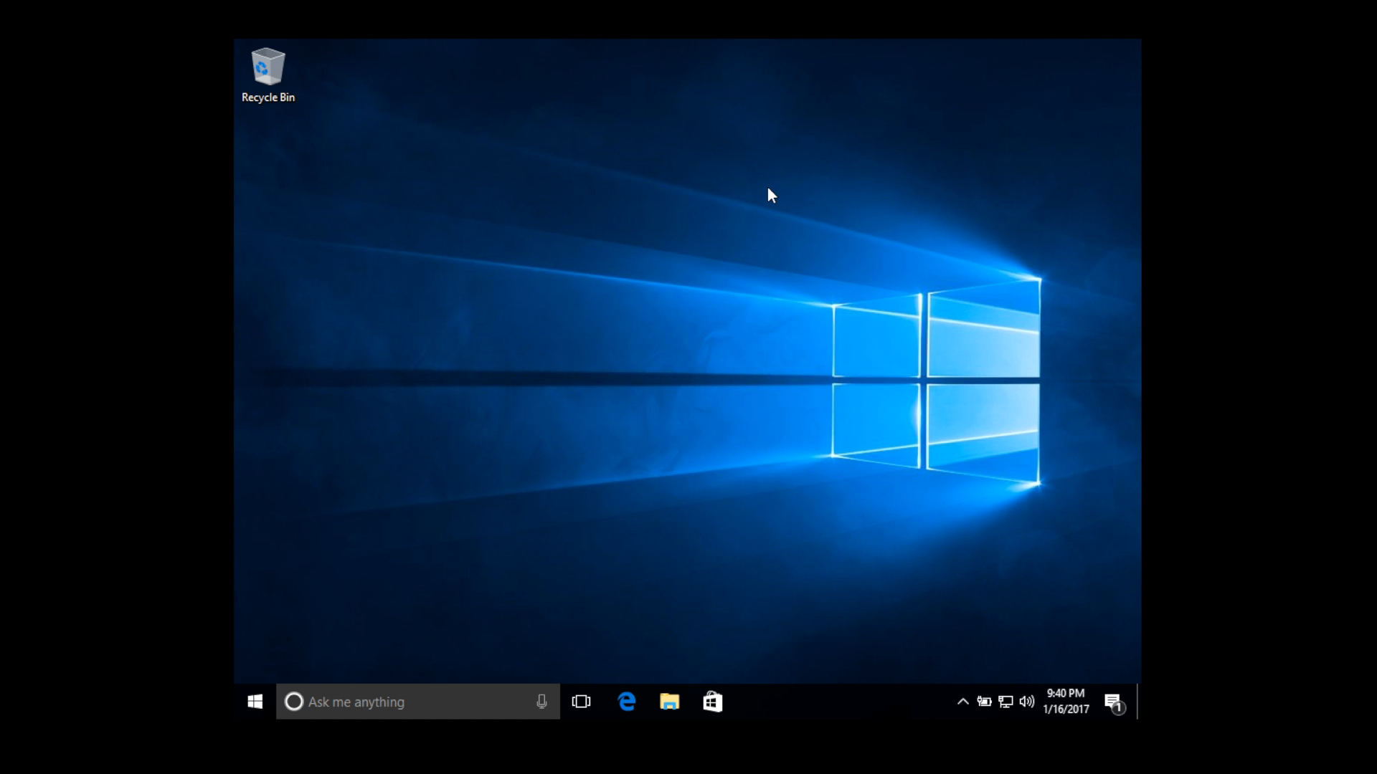
pyautogui.hotkey('ctrl', 'Left')
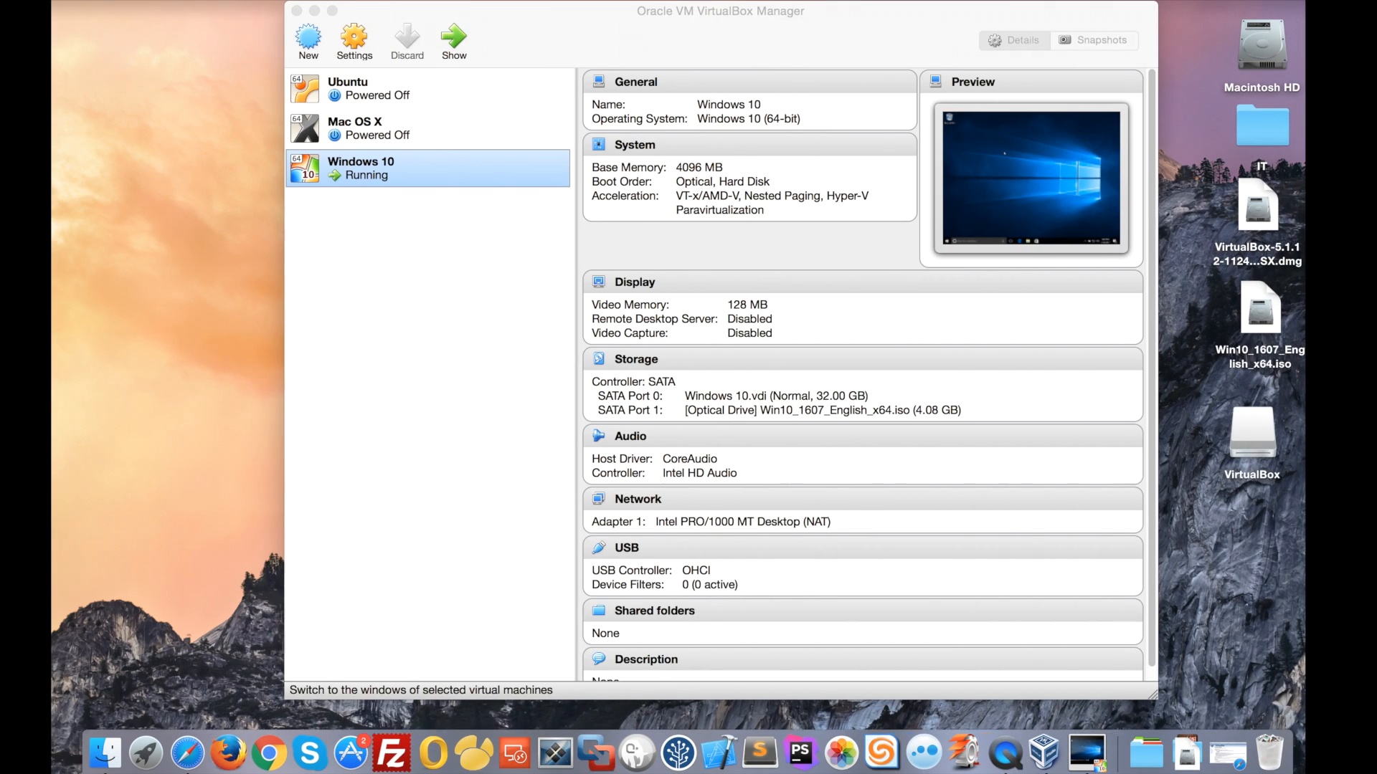
pyautogui.hotkey('ctrl', 'Right')
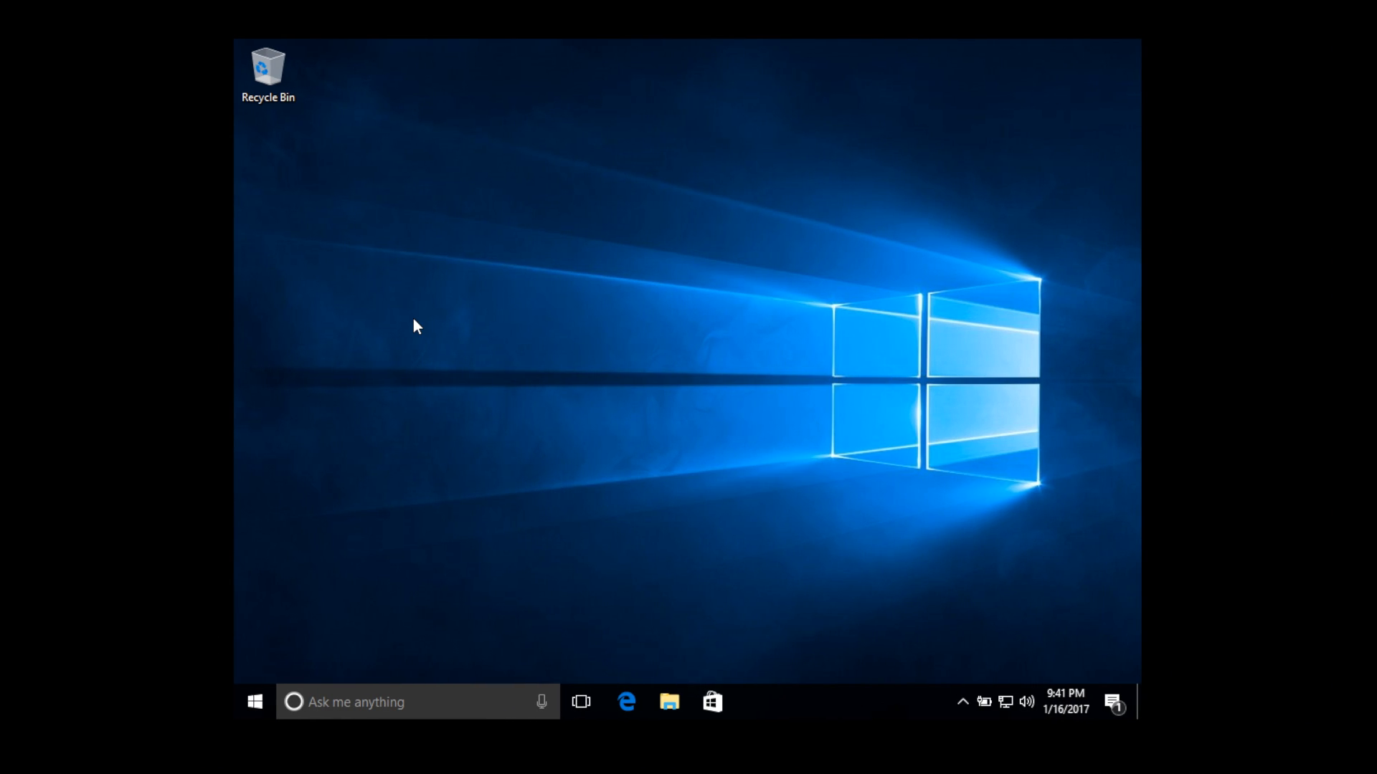
# Return to VirtualBox Manager, remove Win10_1607_English_x64.iso from the Windows 10 machine's optical drive and save the settings
pyautogui.hotkey('ctrl', 'Left')
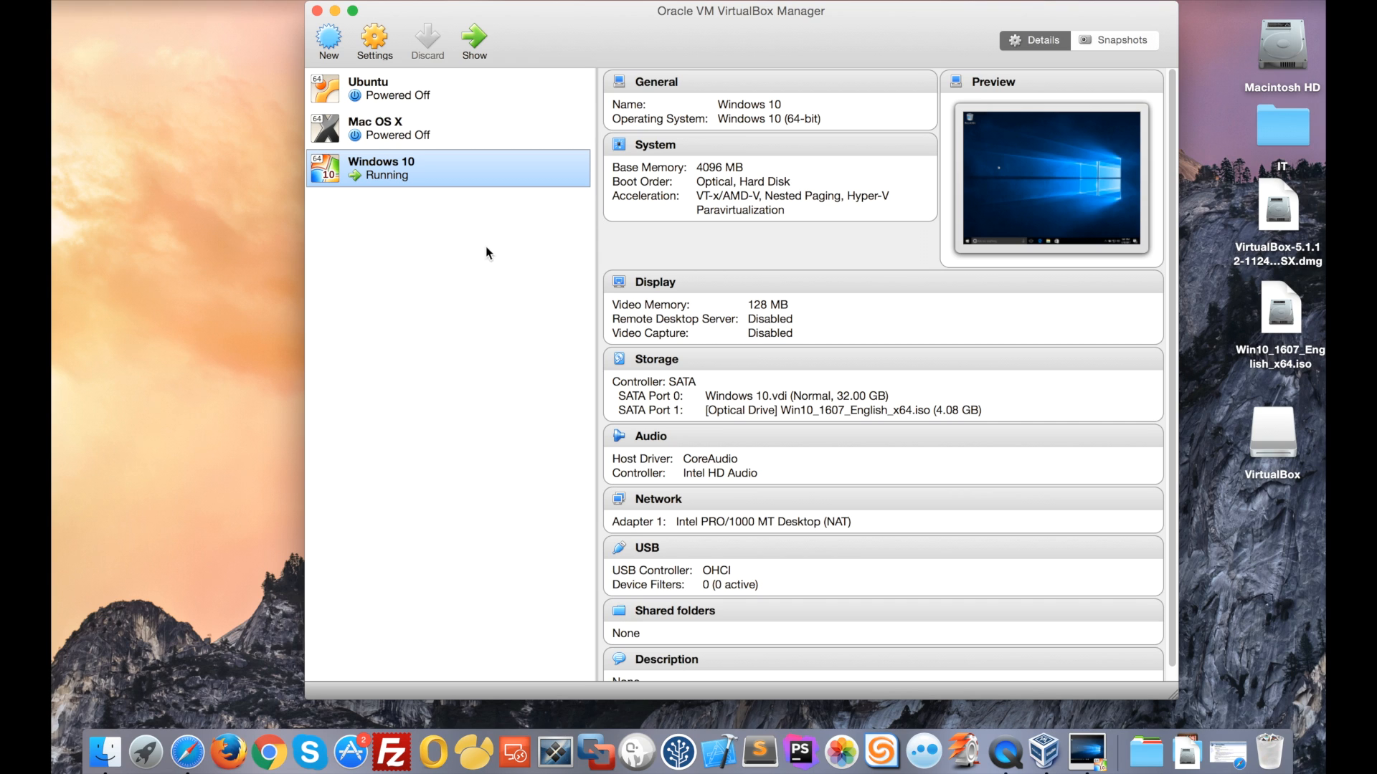
pyautogui.rightClick(461, 176)
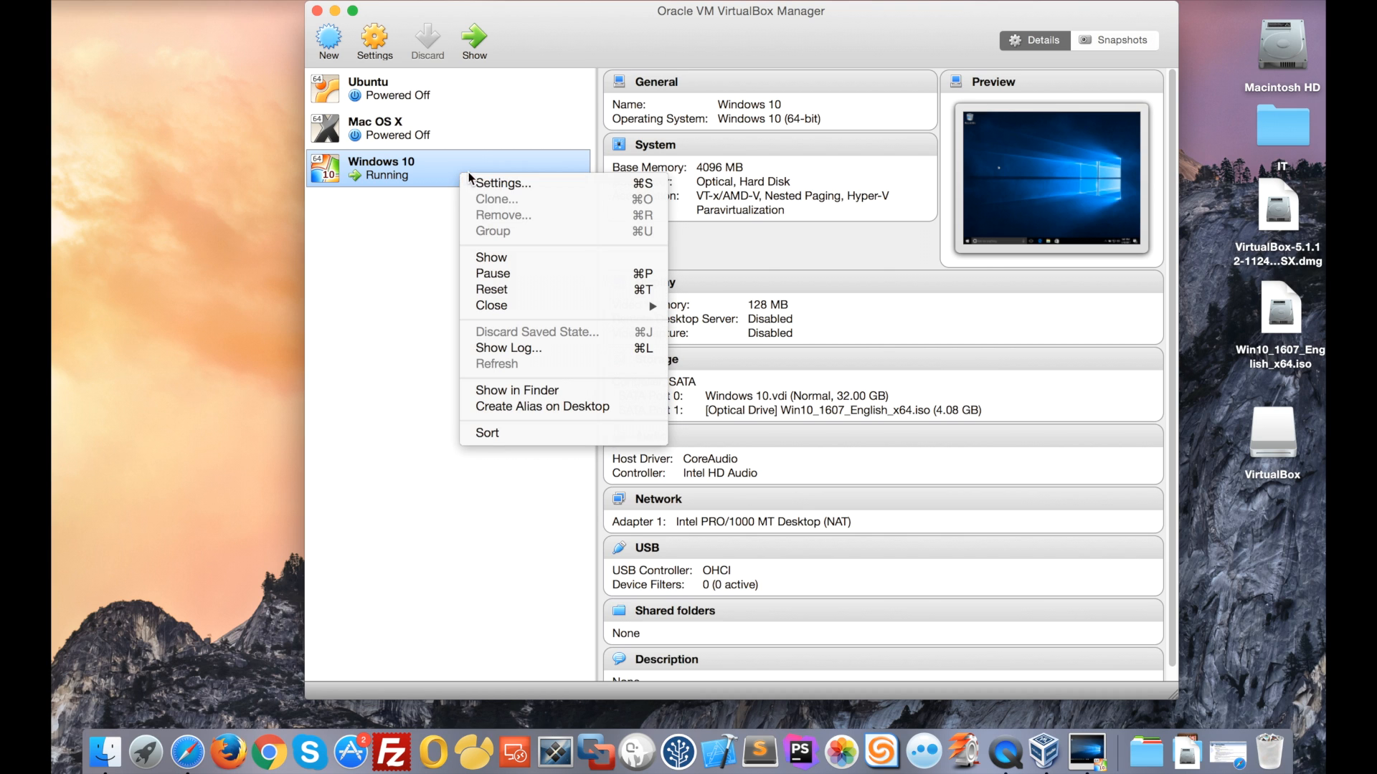
pyautogui.click(496, 185)
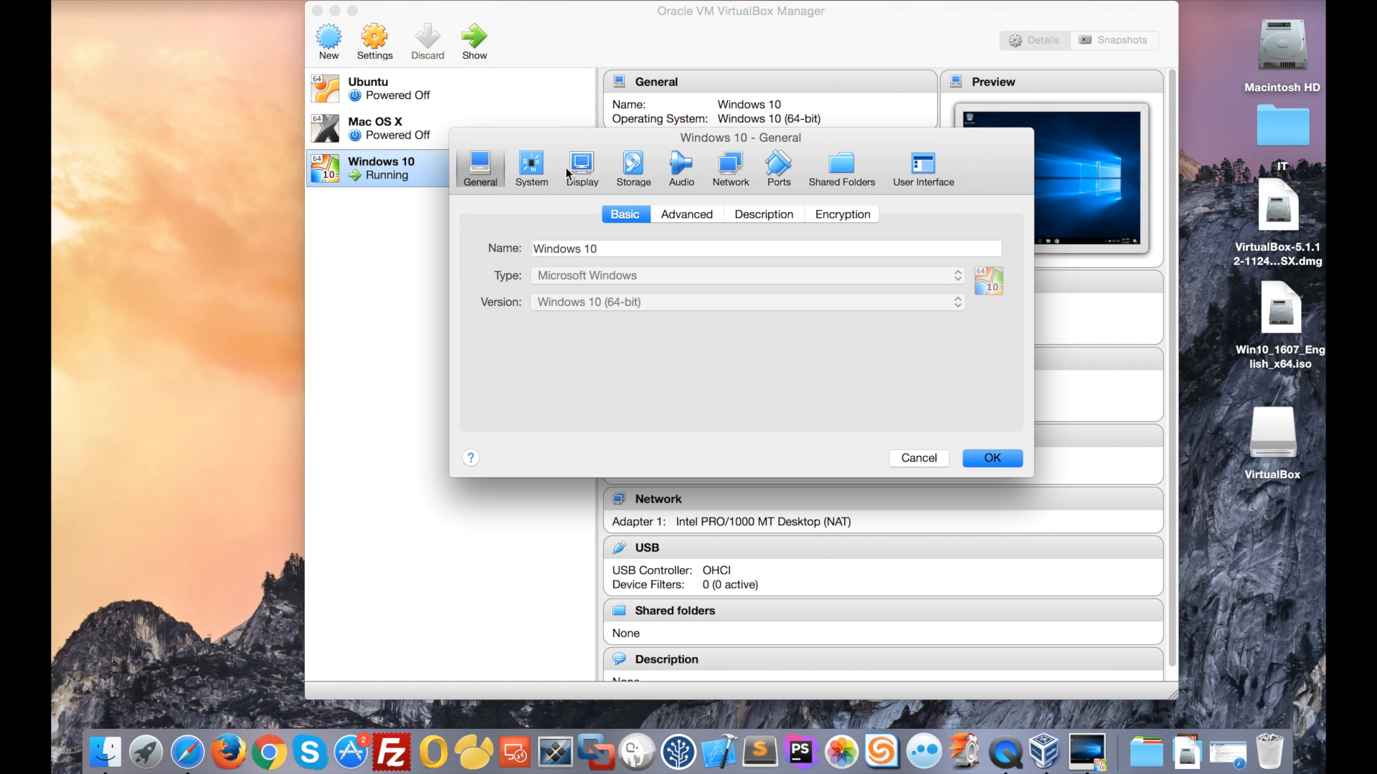
pyautogui.click(633, 168)
pyautogui.click(595, 286)
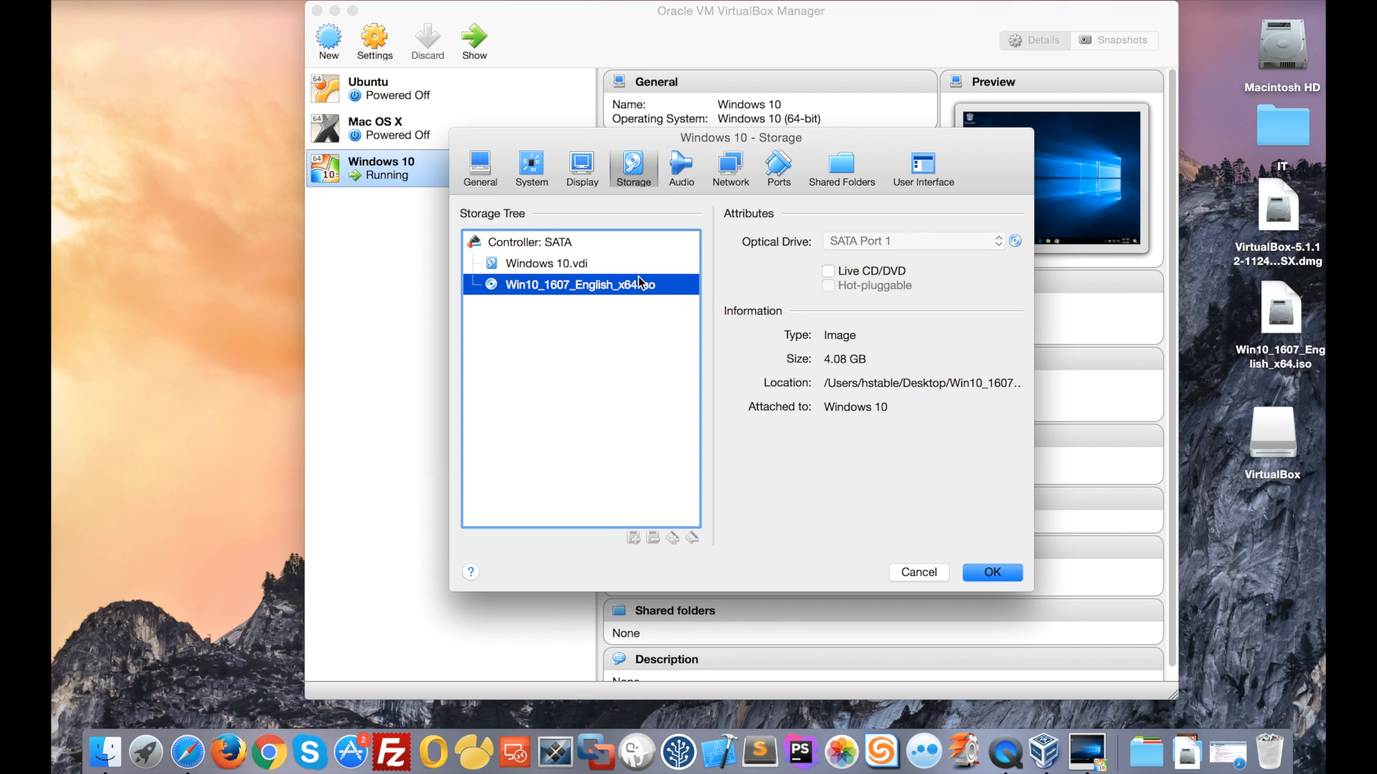
pyautogui.click(1015, 242)
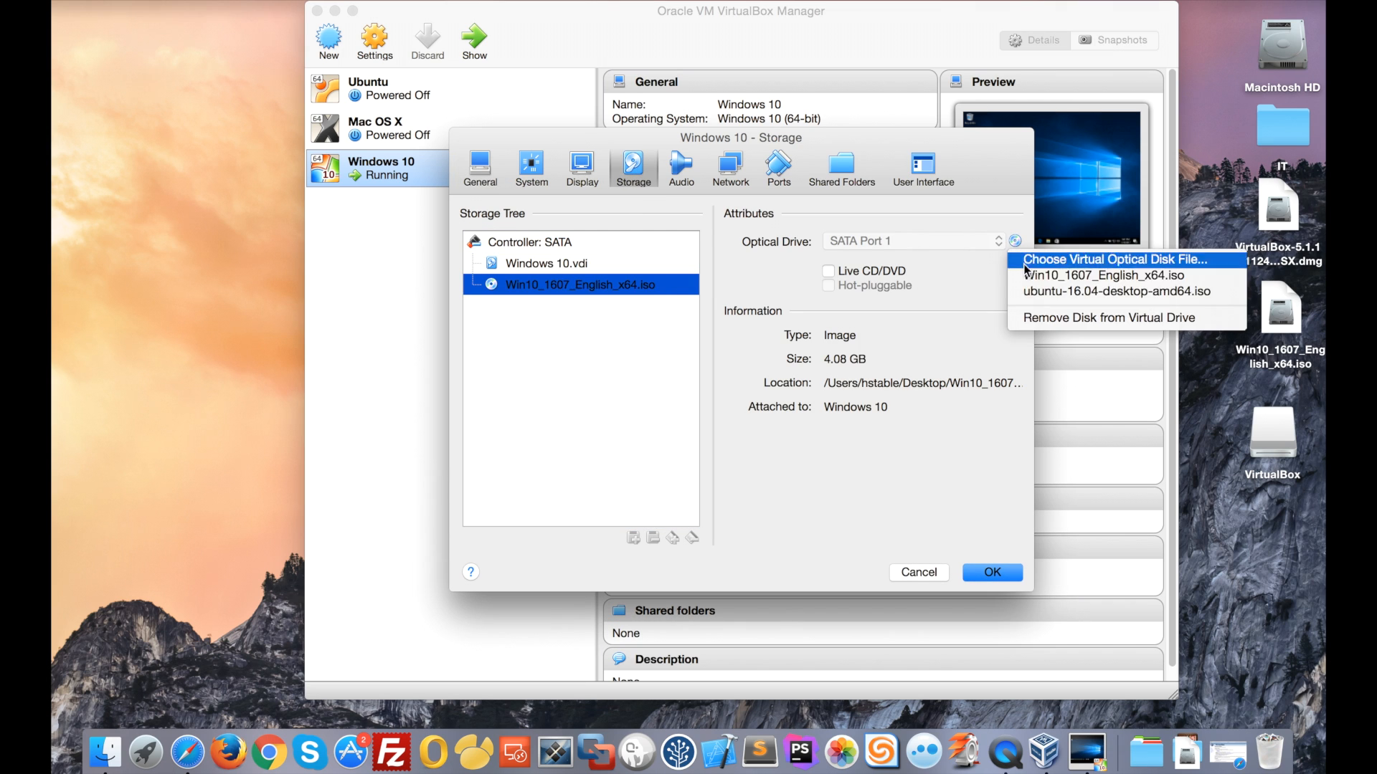
pyautogui.click(1031, 316)
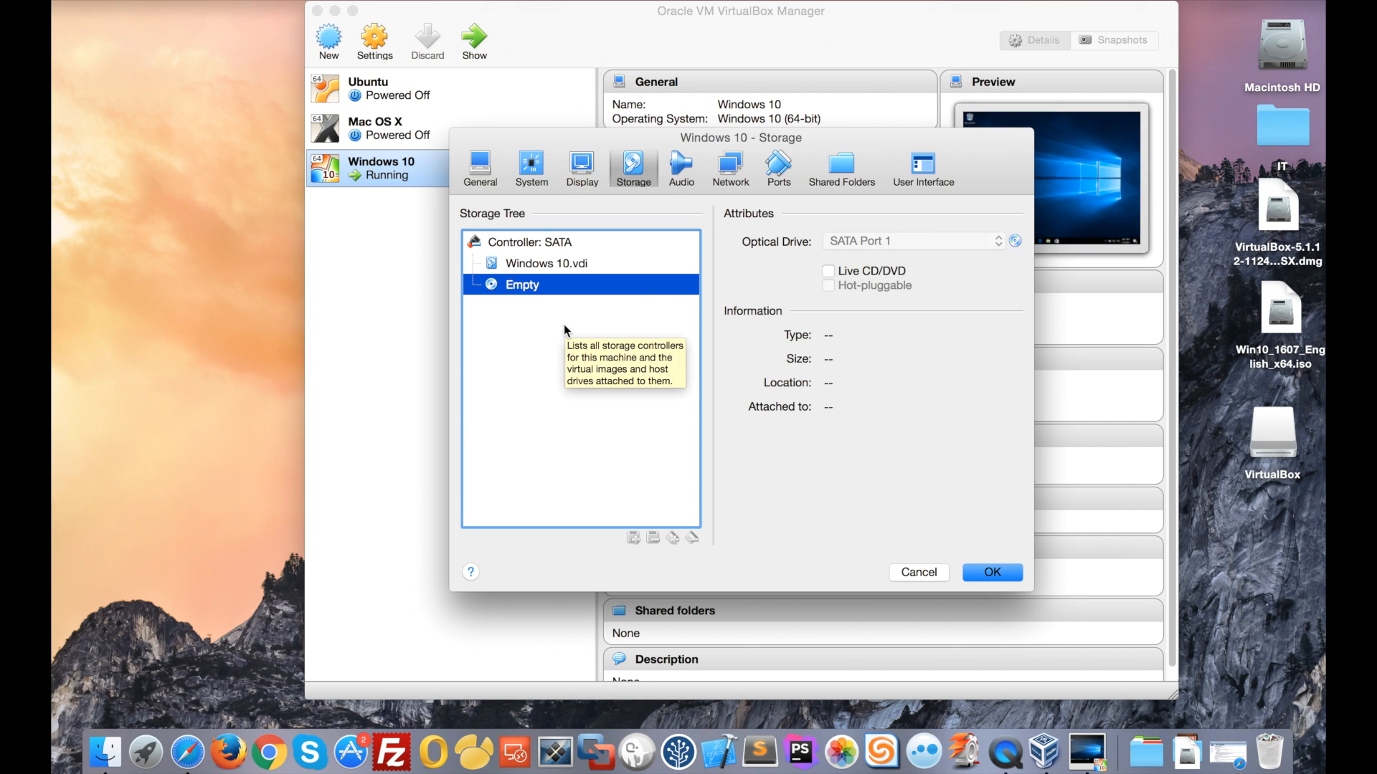
pyautogui.click(987, 578)
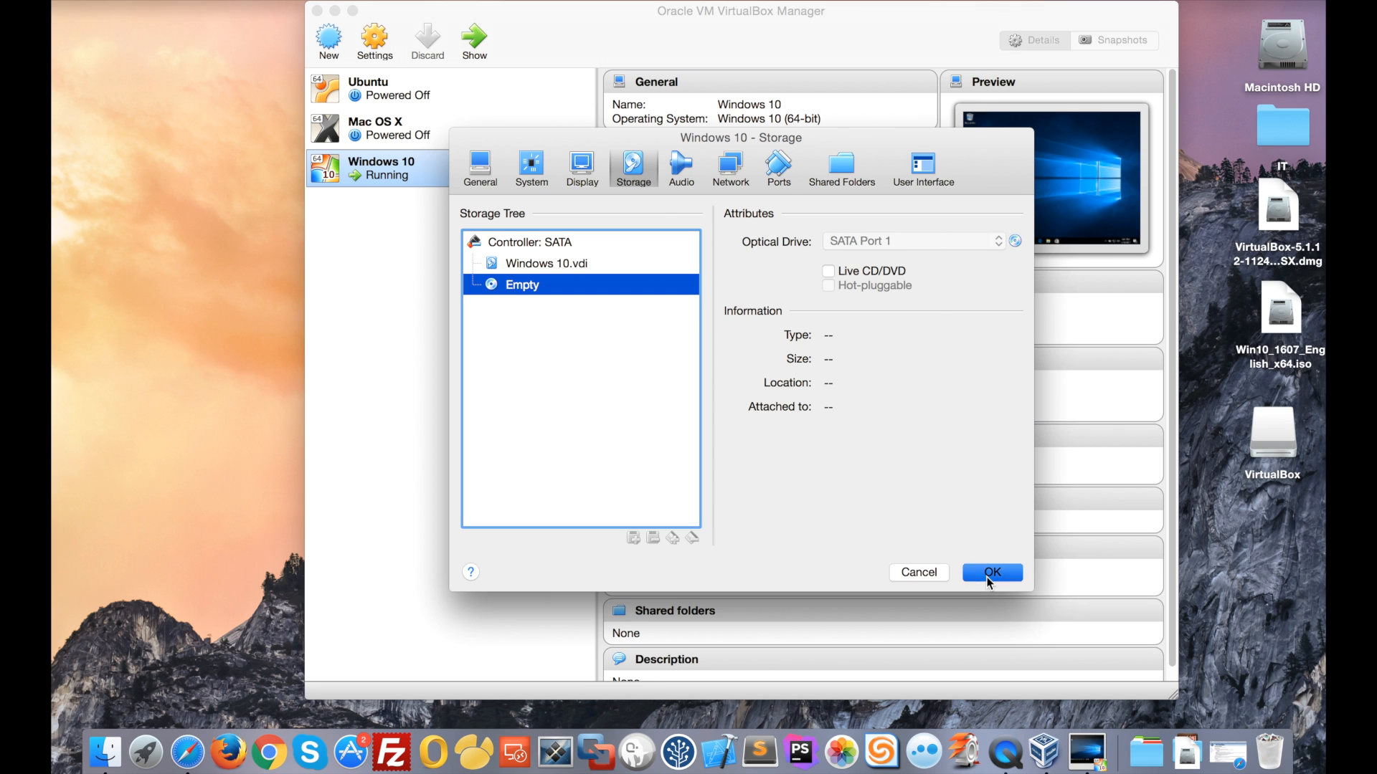